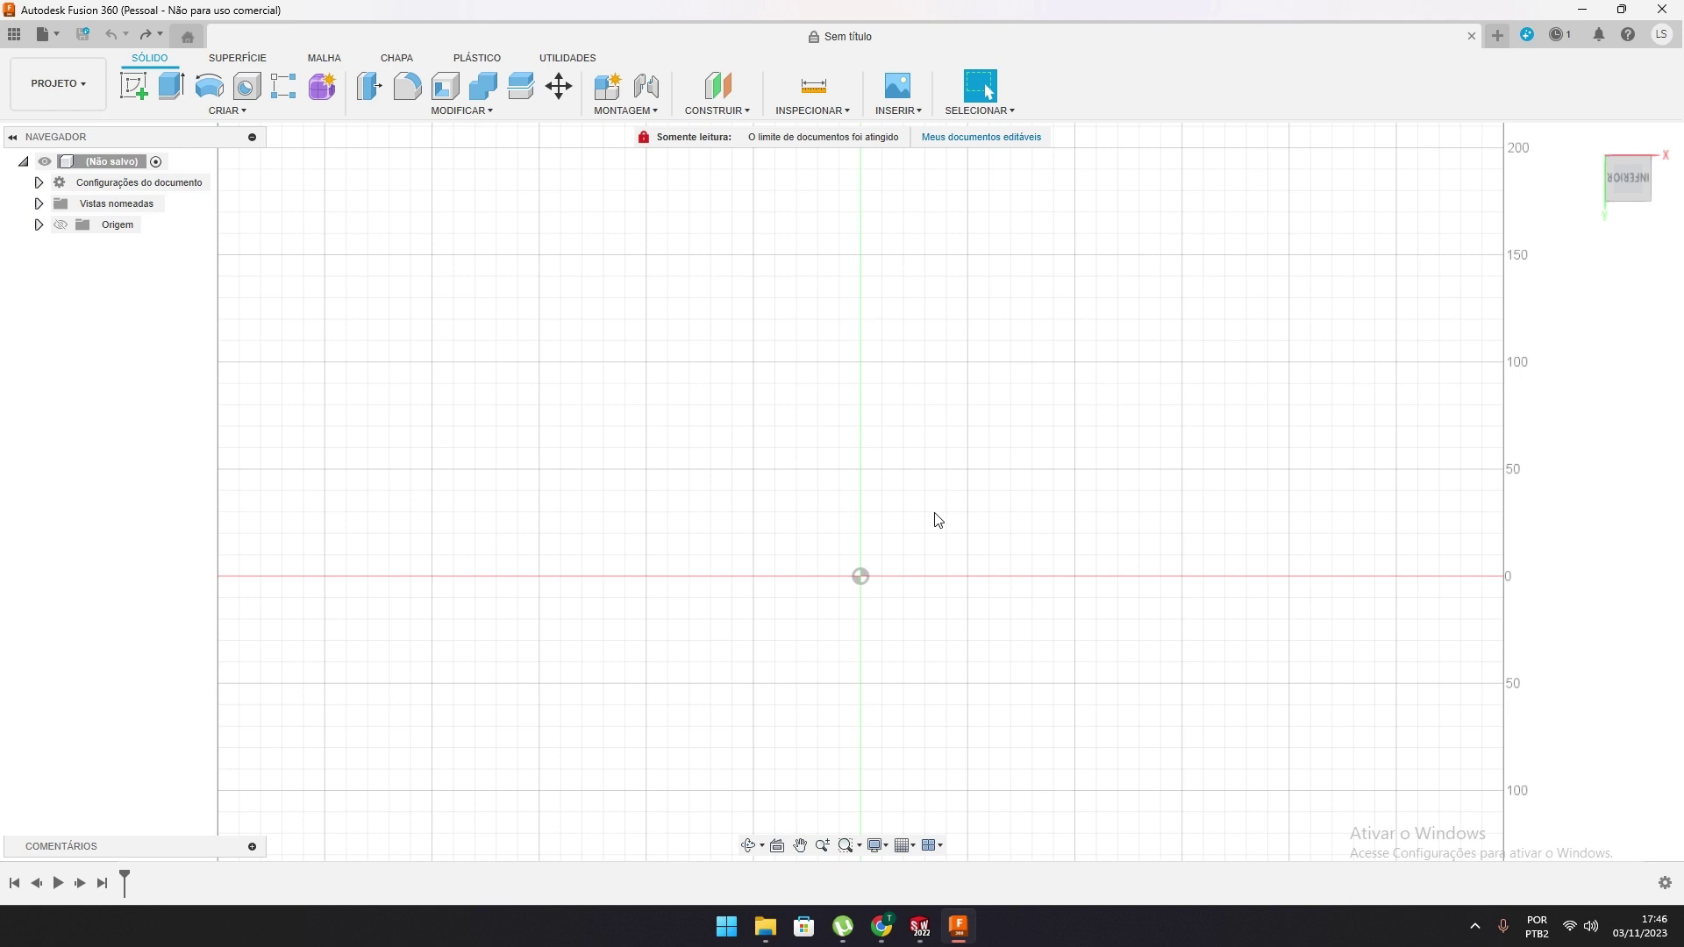
Start a new sketch on the YZ origin plane
scroll(798, 448, down, 2)
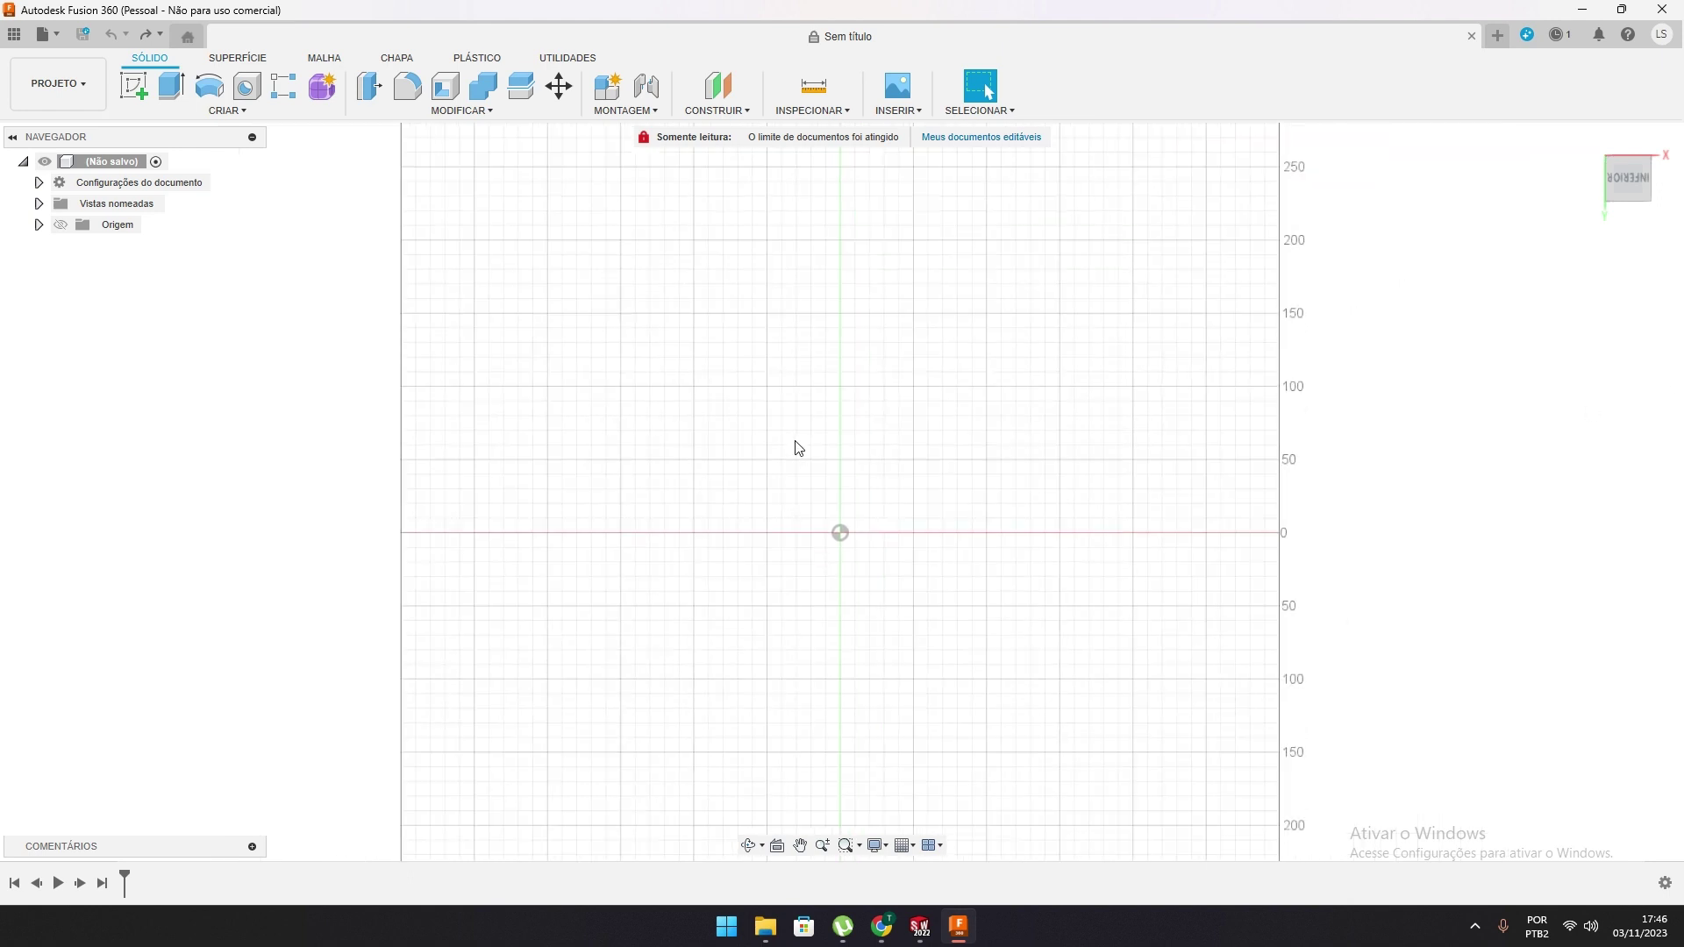
click(130, 90)
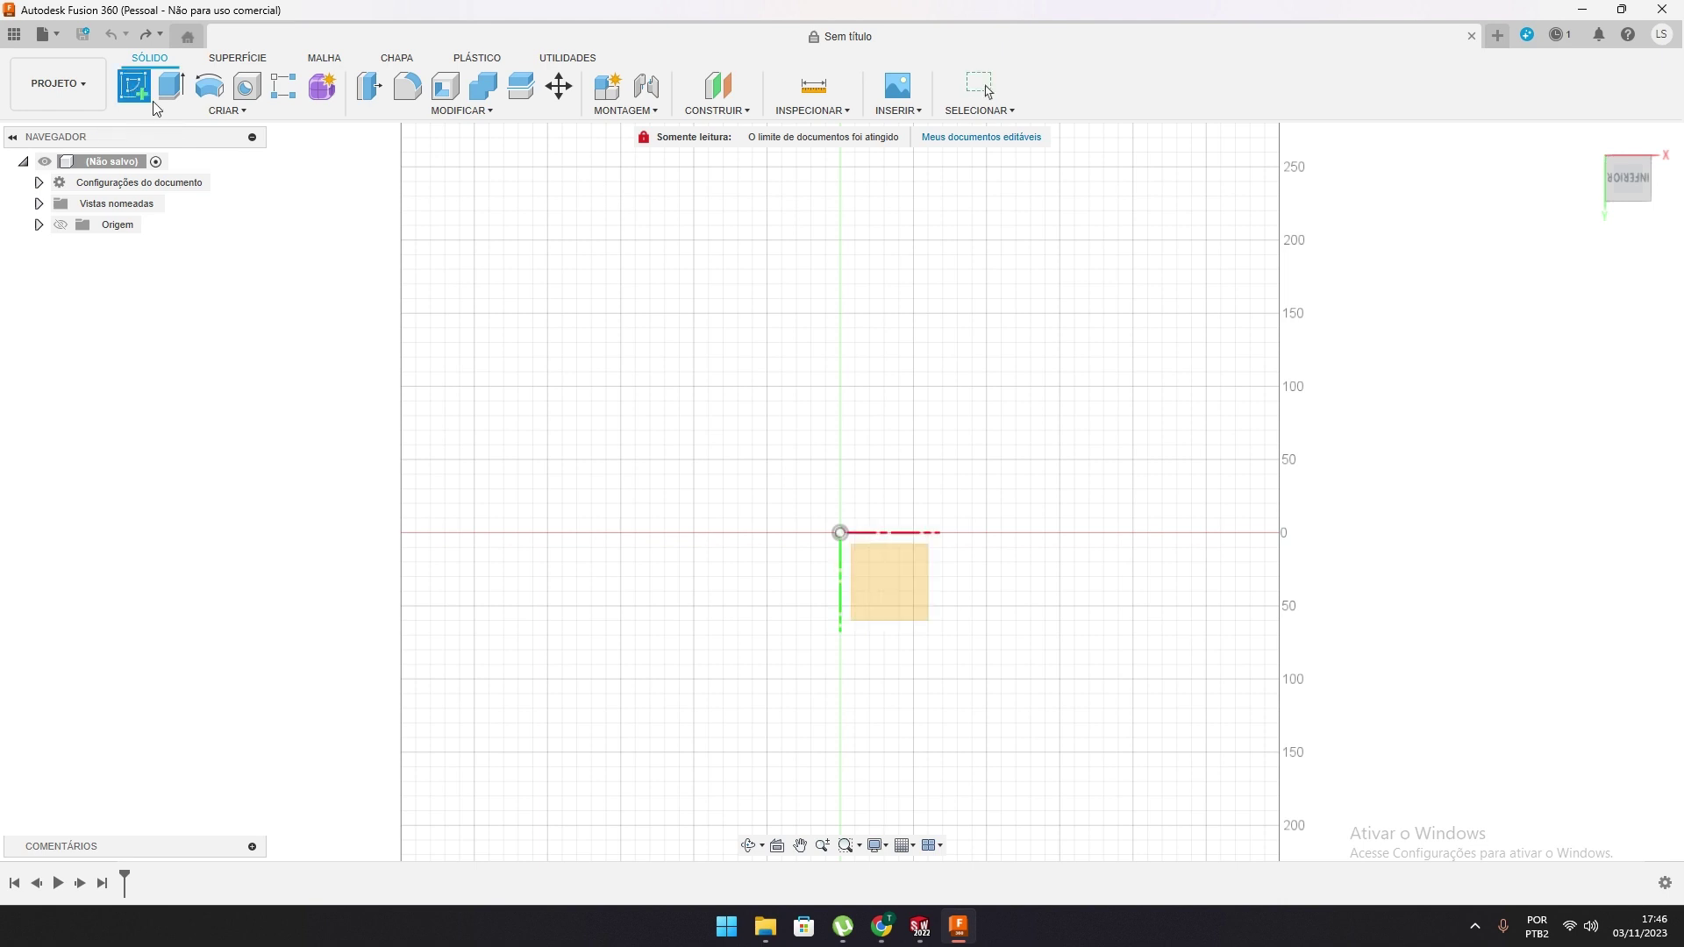
mouse_move(839, 497)
shift+middle_down()
mouse_move(877, 513)
mouse_move(801, 494)
mouse_move(929, 402)
mouse_move(812, 271)
mouse_move(903, 433)
mouse_move(790, 395)
mouse_move(864, 483)
shift+middle_up()
click(864, 483)
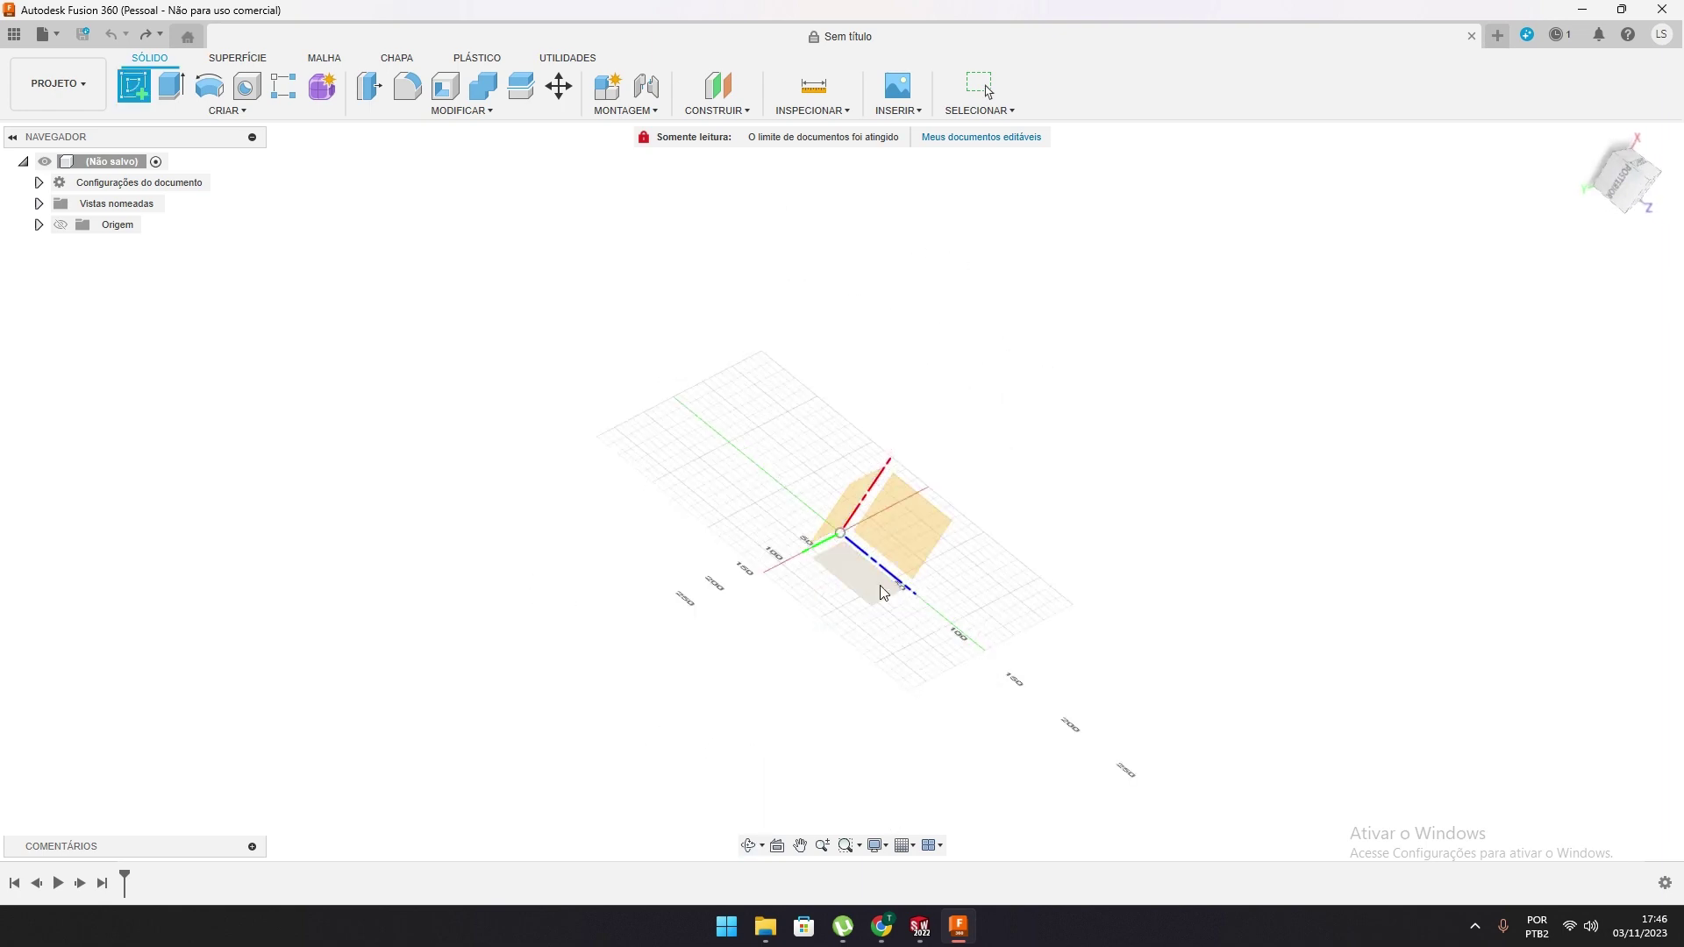
click(871, 581)
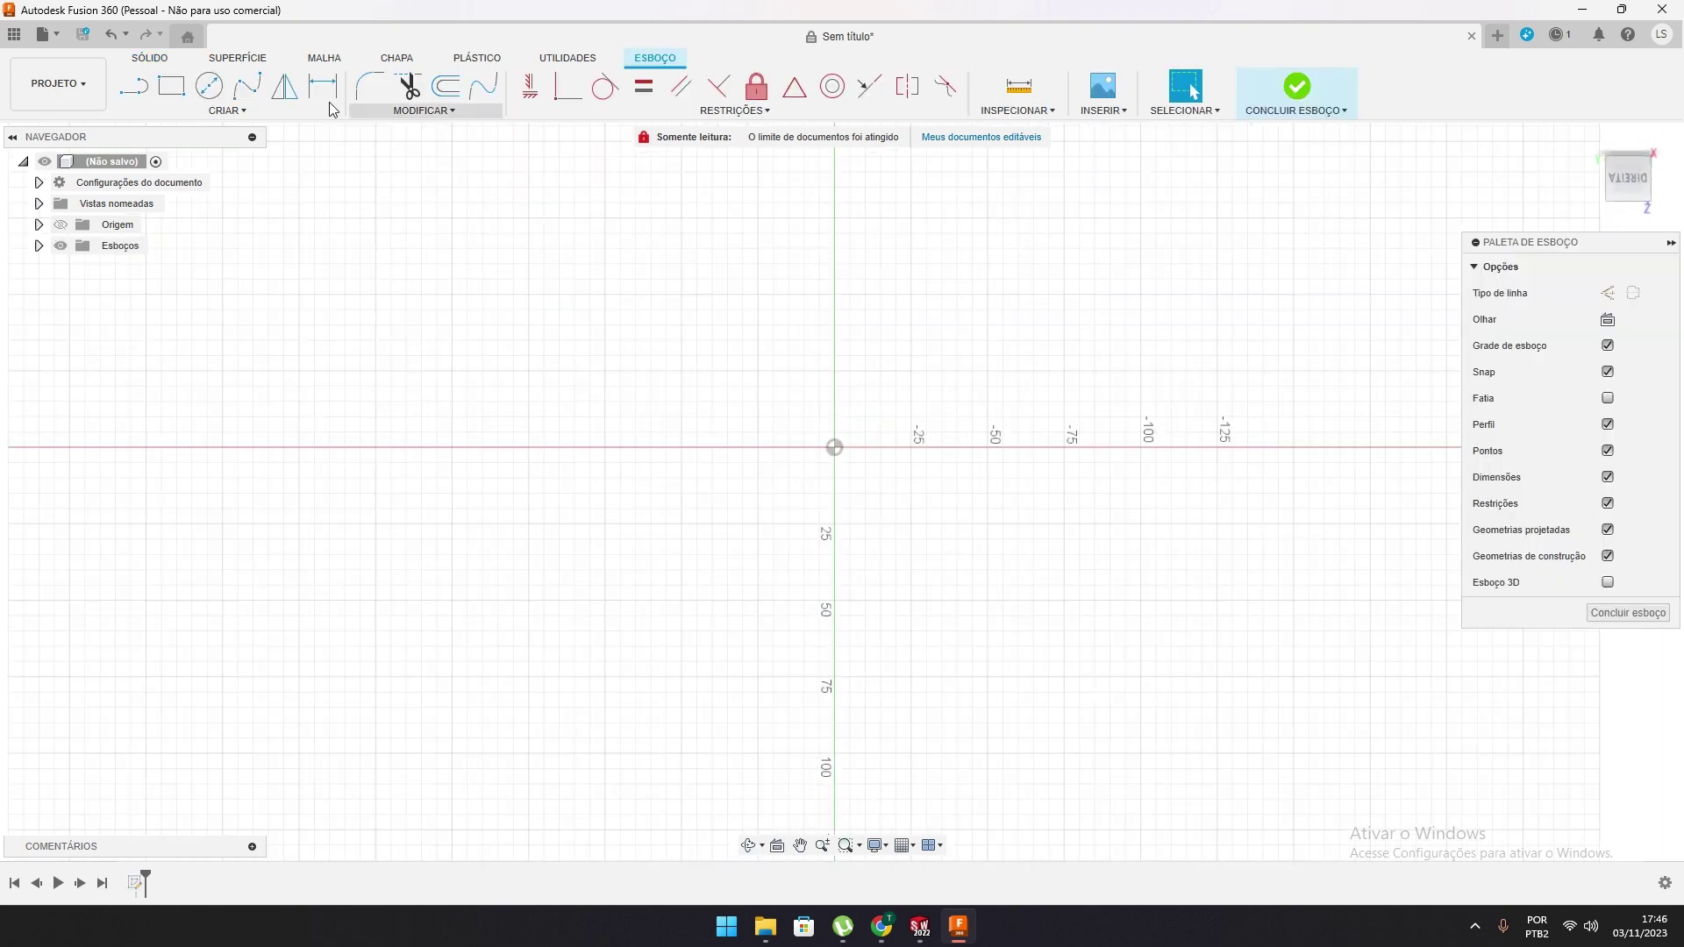
Draw a 100 × 100 mm rectangle with one corner at the origin
click(178, 94)
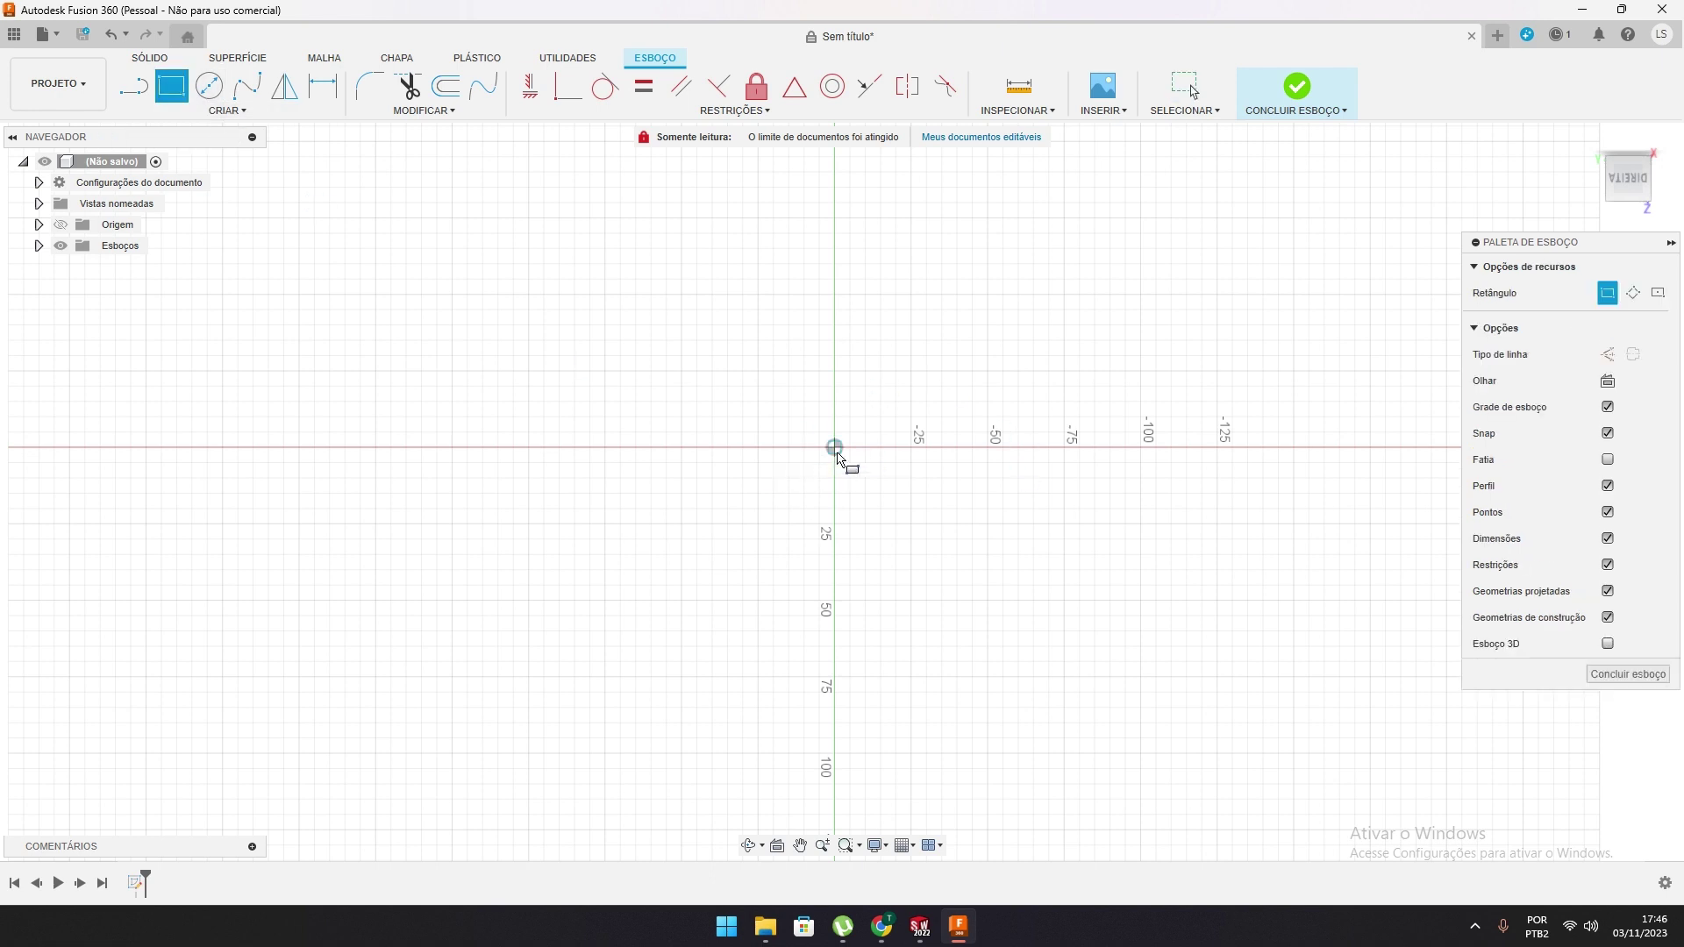
click(835, 449)
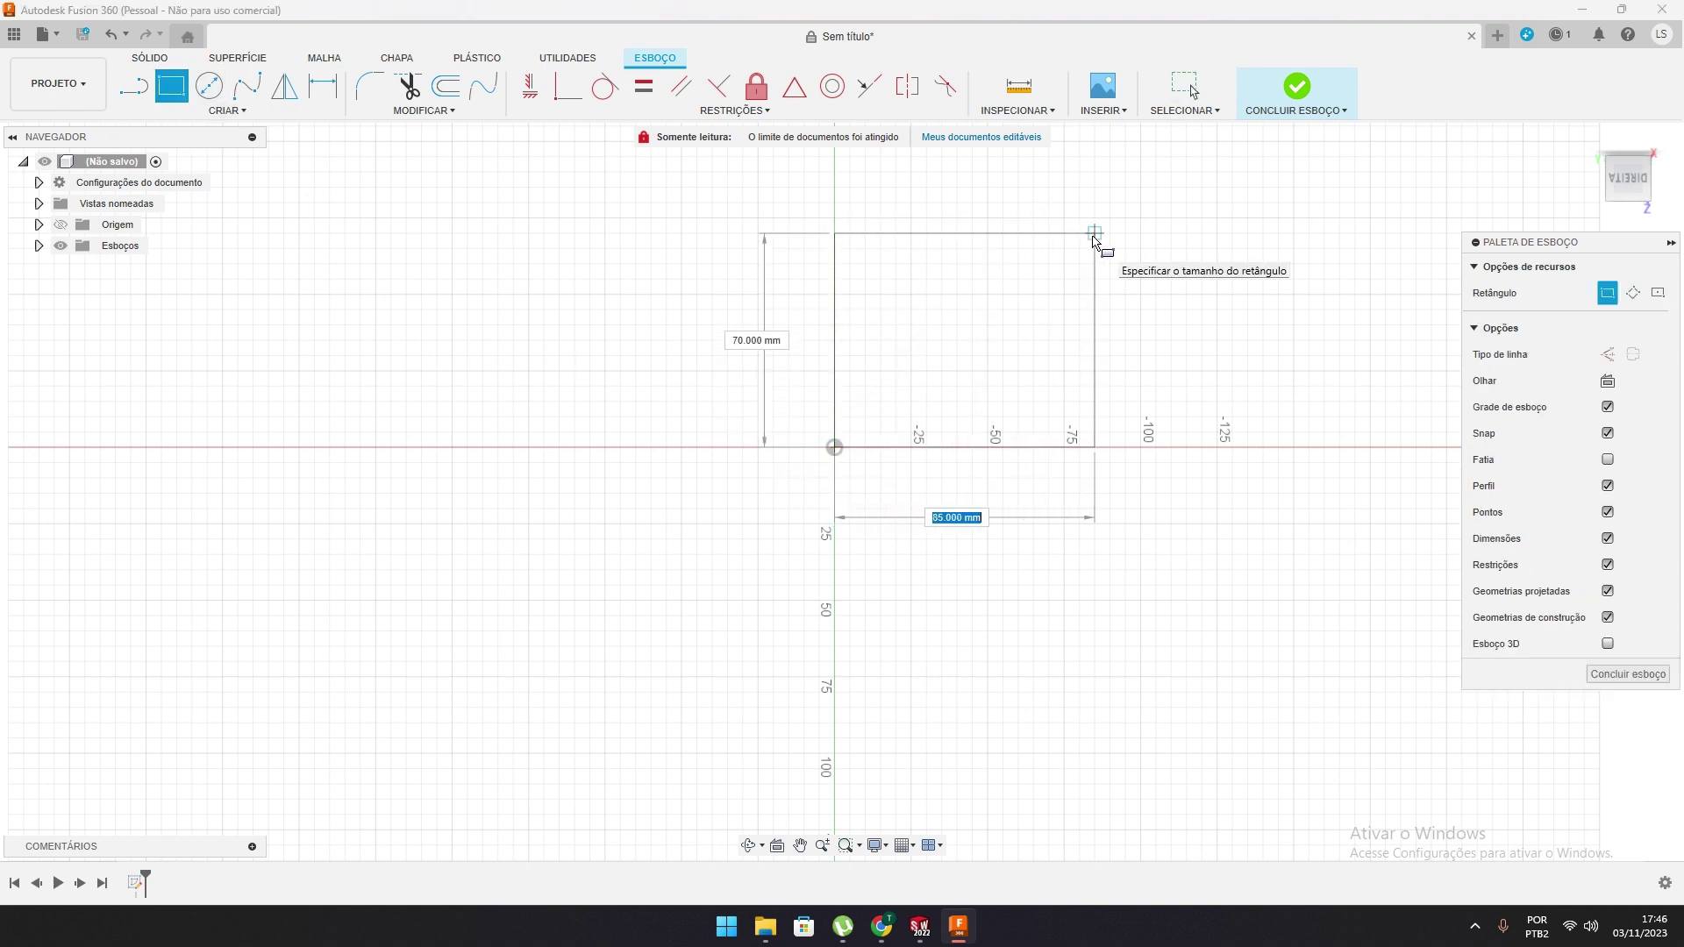
text(100)
key(Tab)
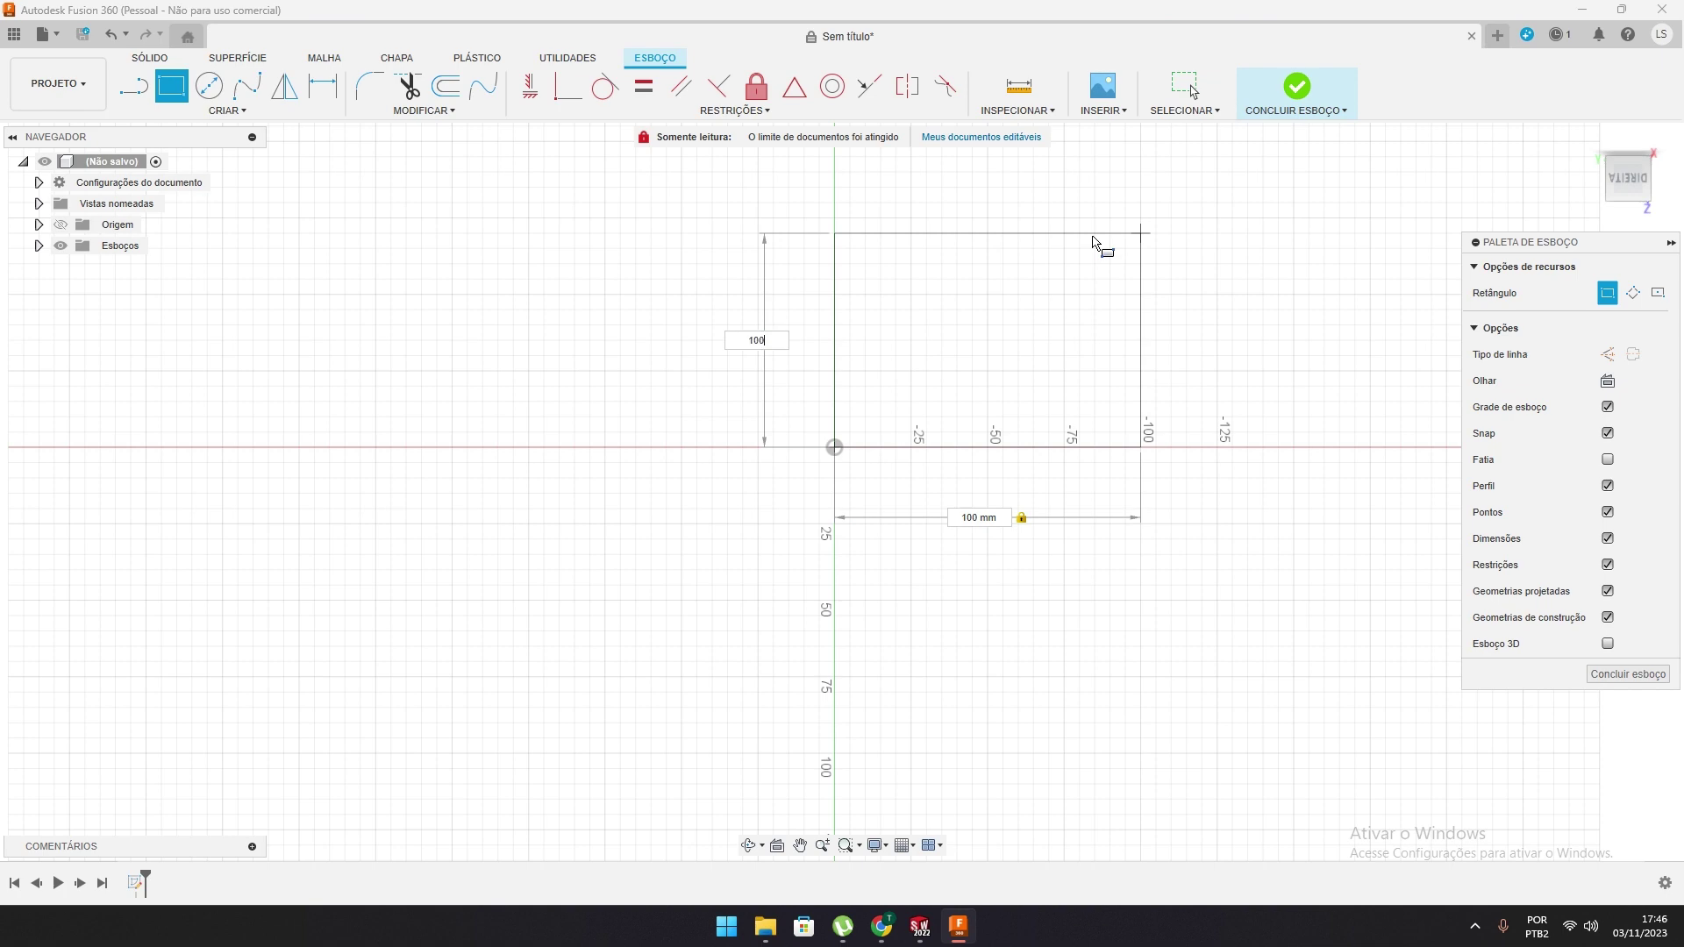
key(Return)
key(Escape)
scroll(1075, 263, down, 4)
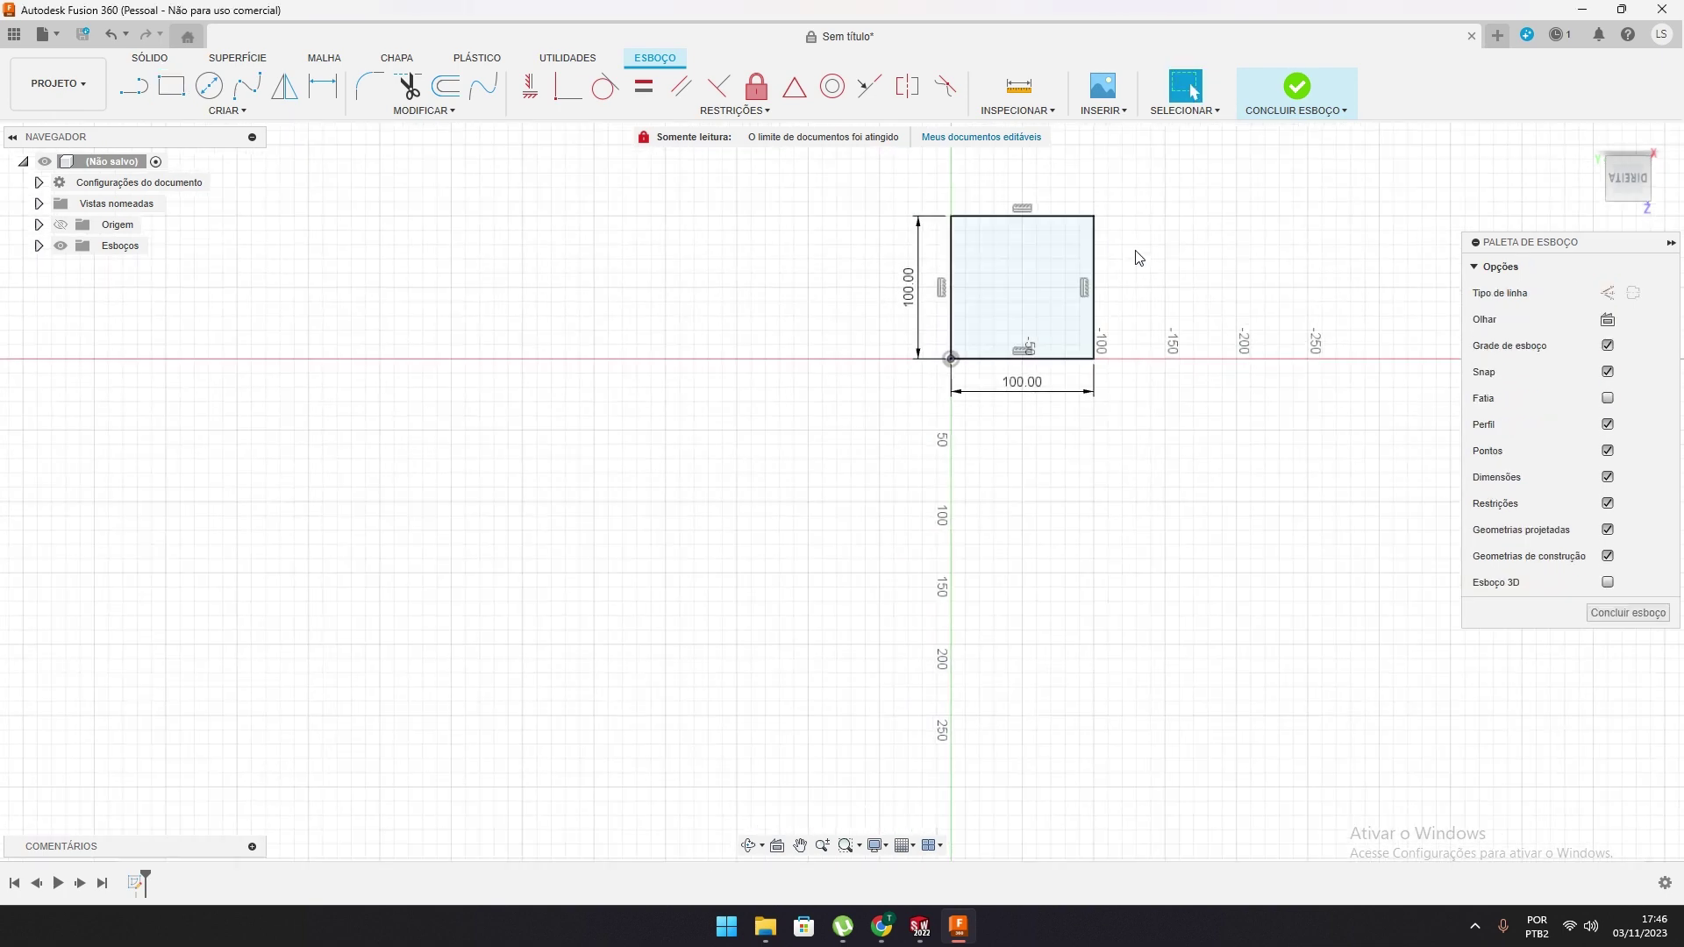
scroll(1150, 241, up, 4)
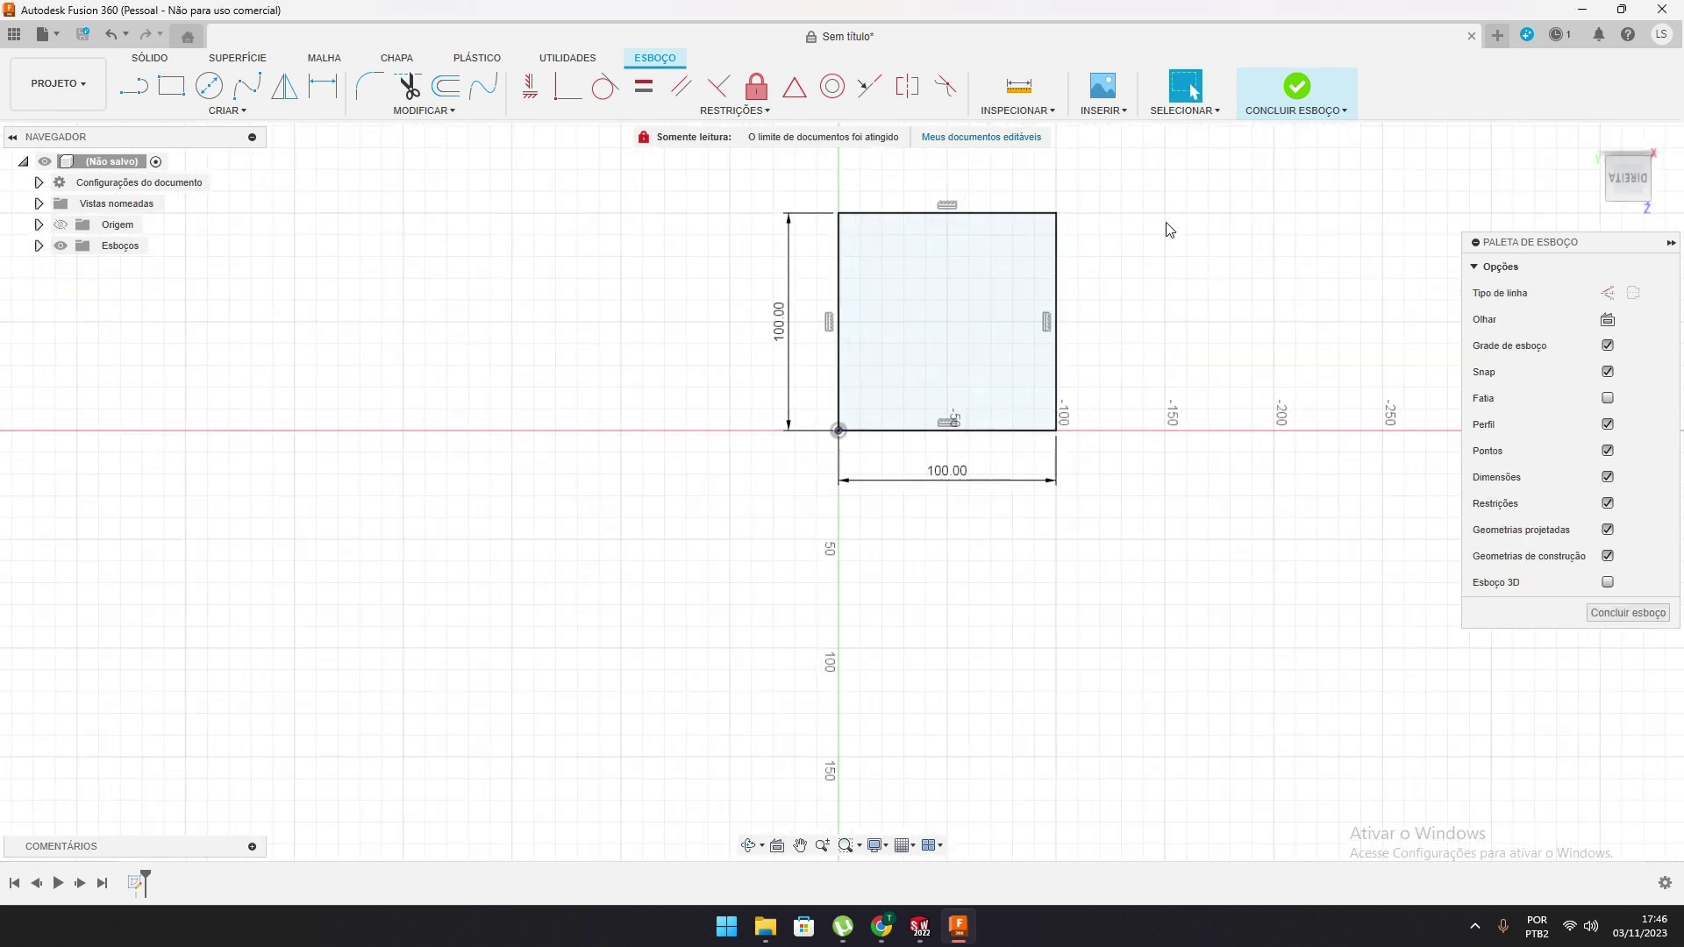
Extrude the square profile 100 mm as a new body
click(158, 60)
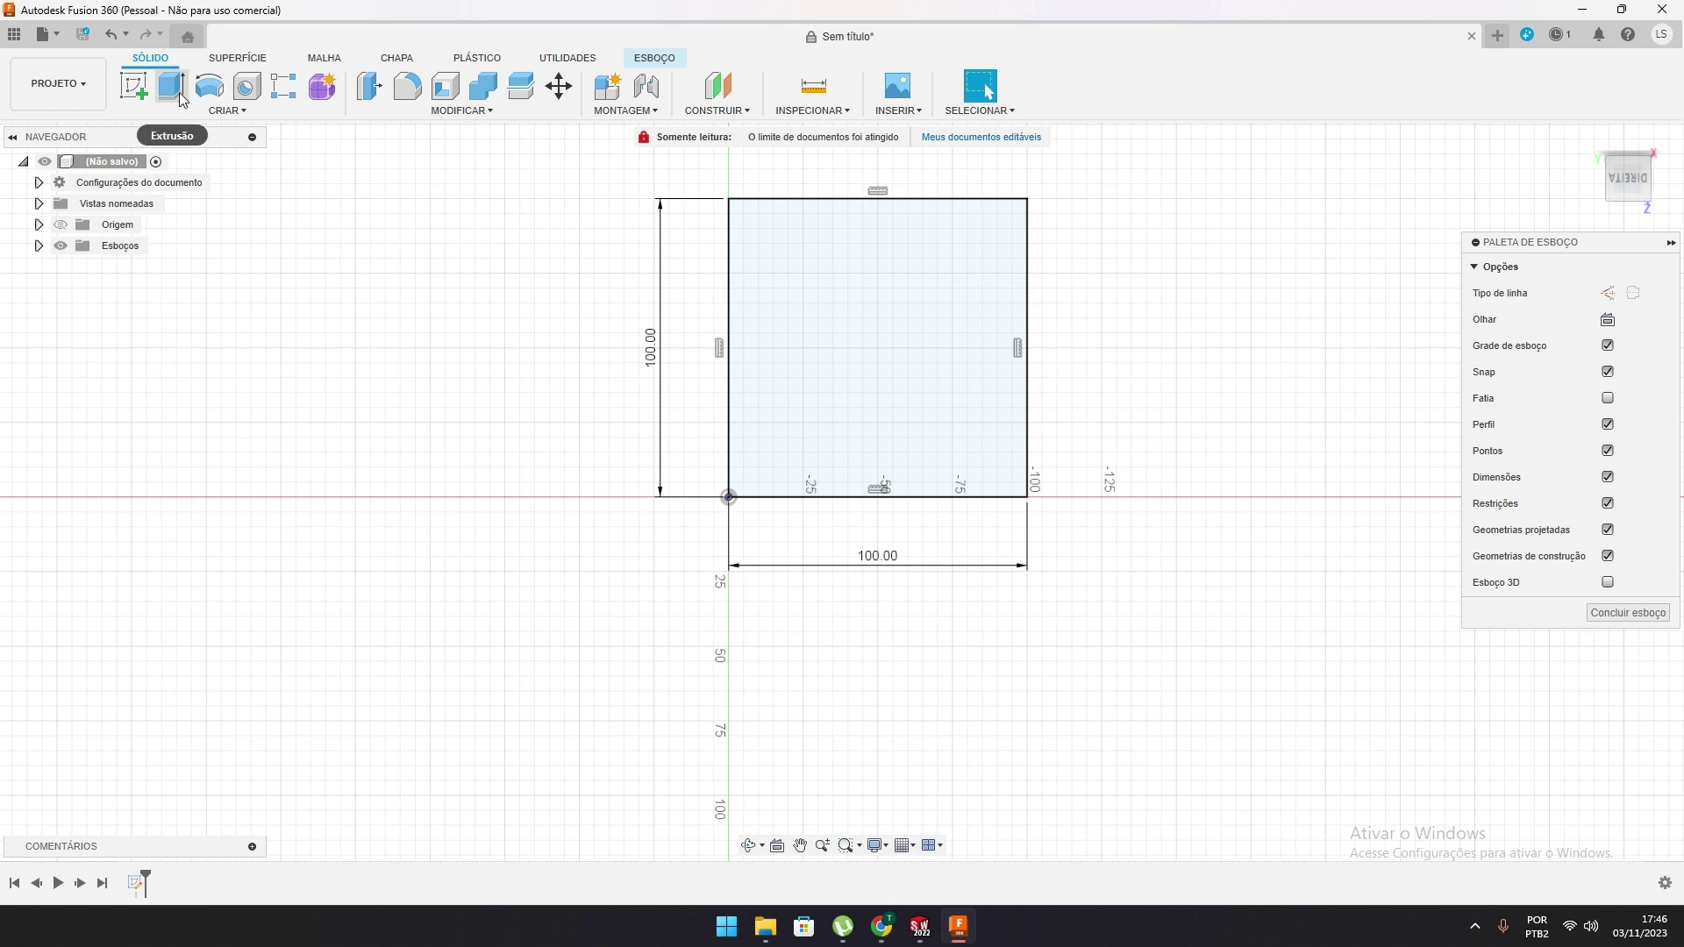
click(171, 86)
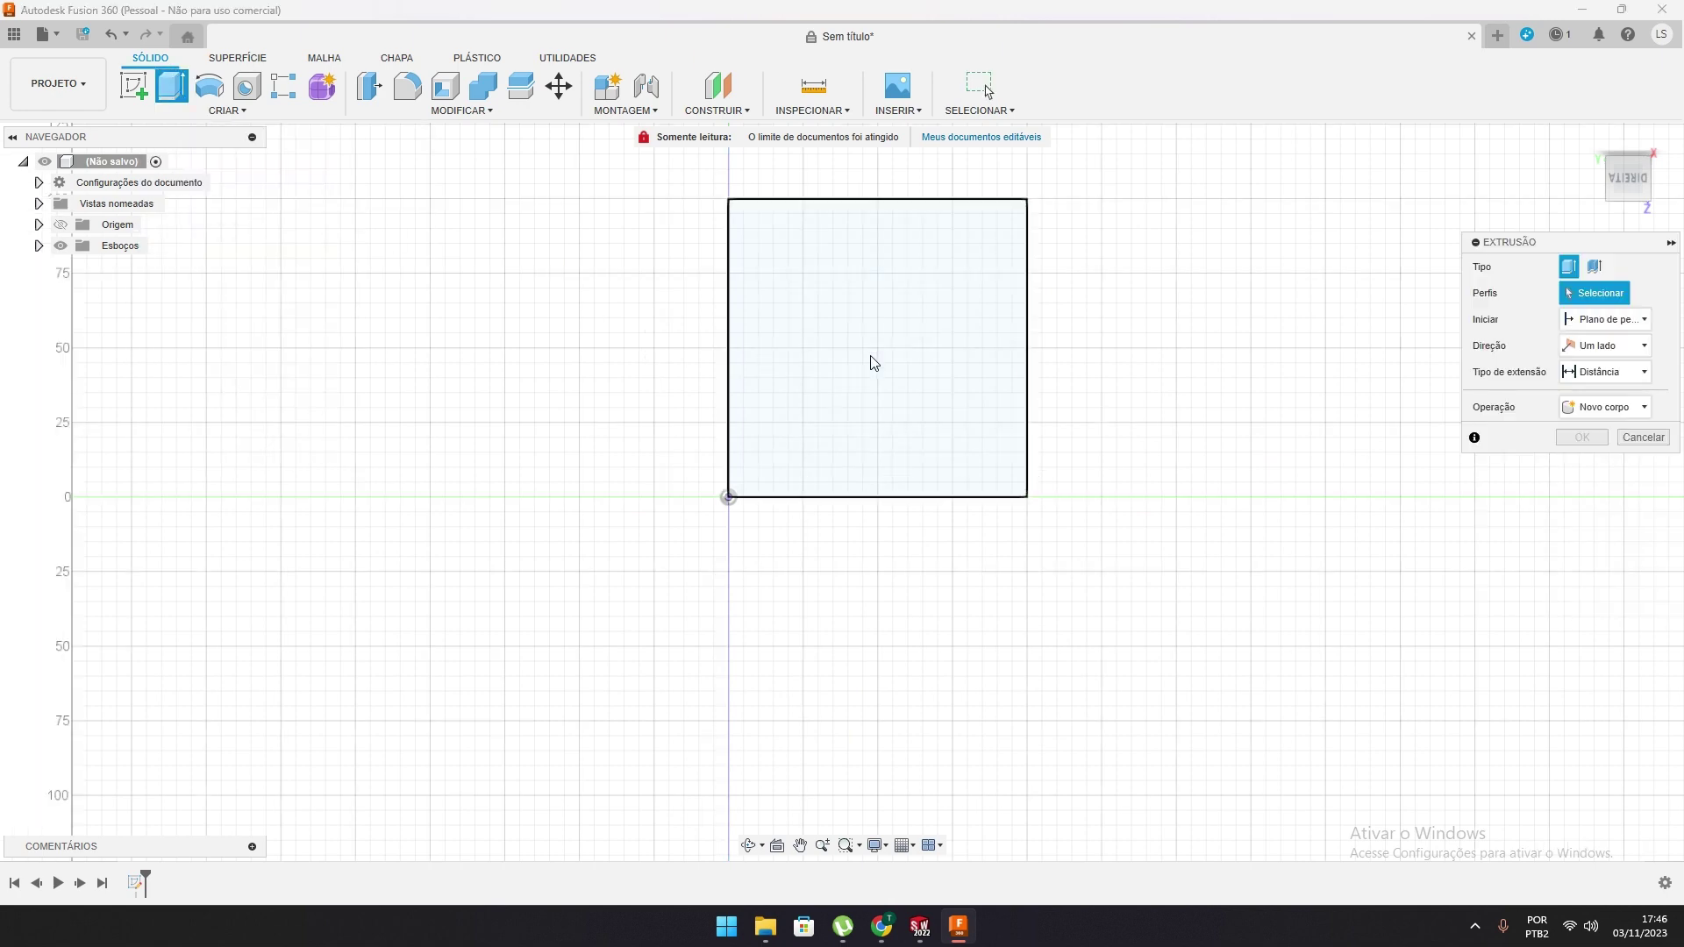
click(923, 365)
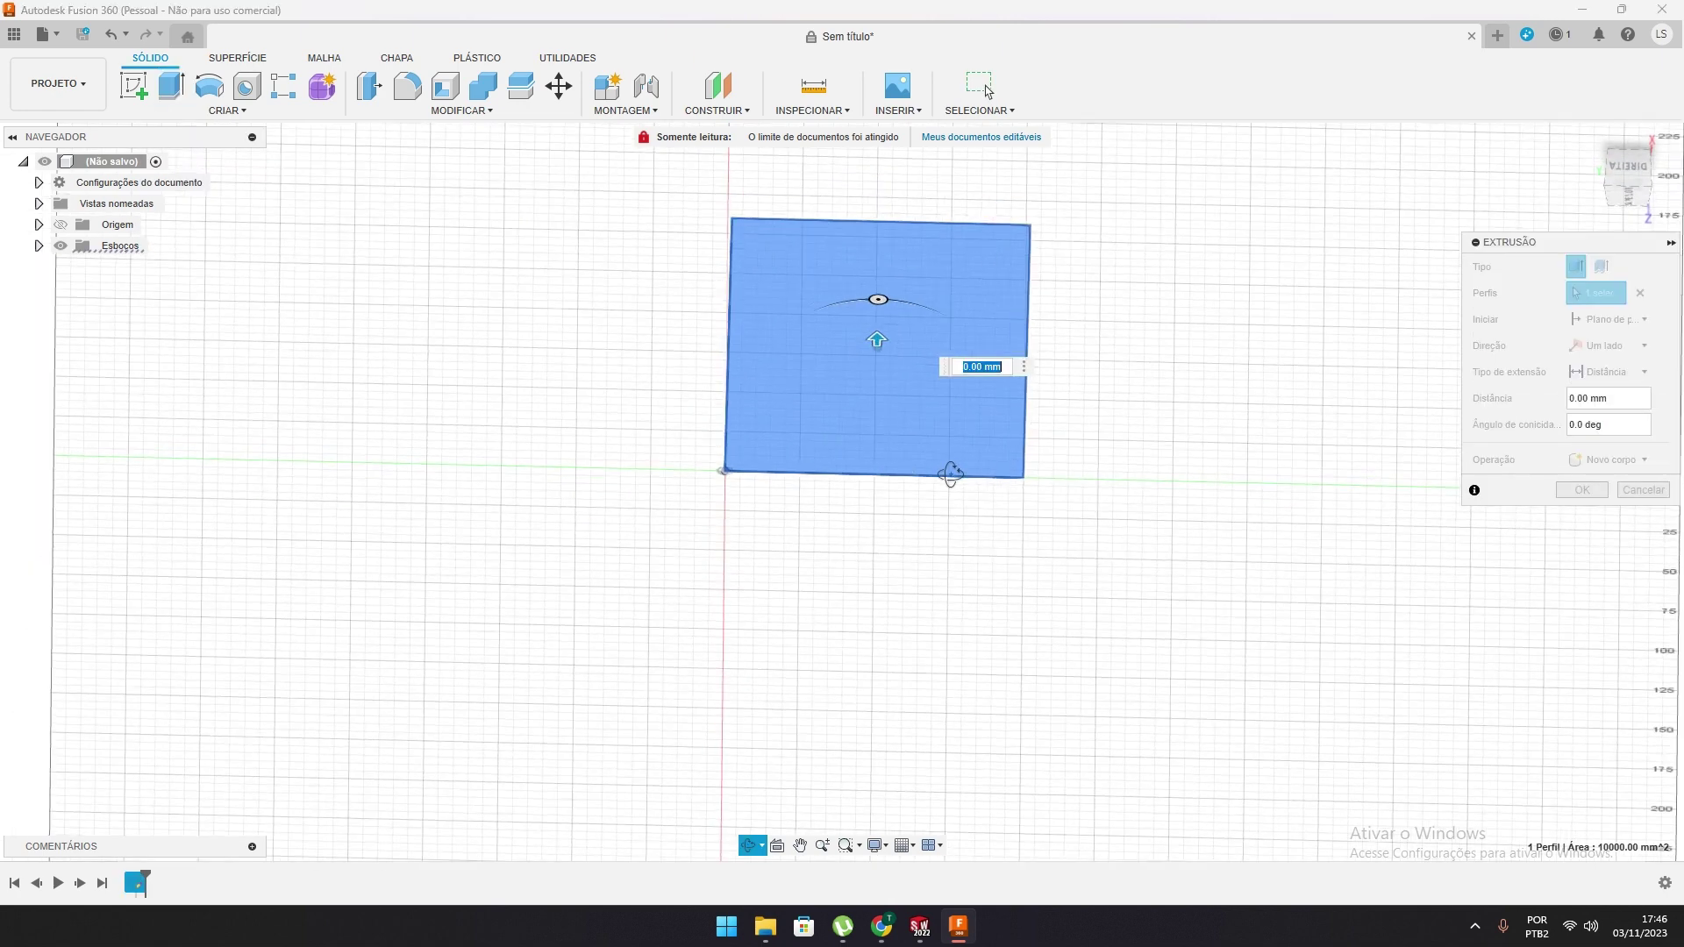
text(100)
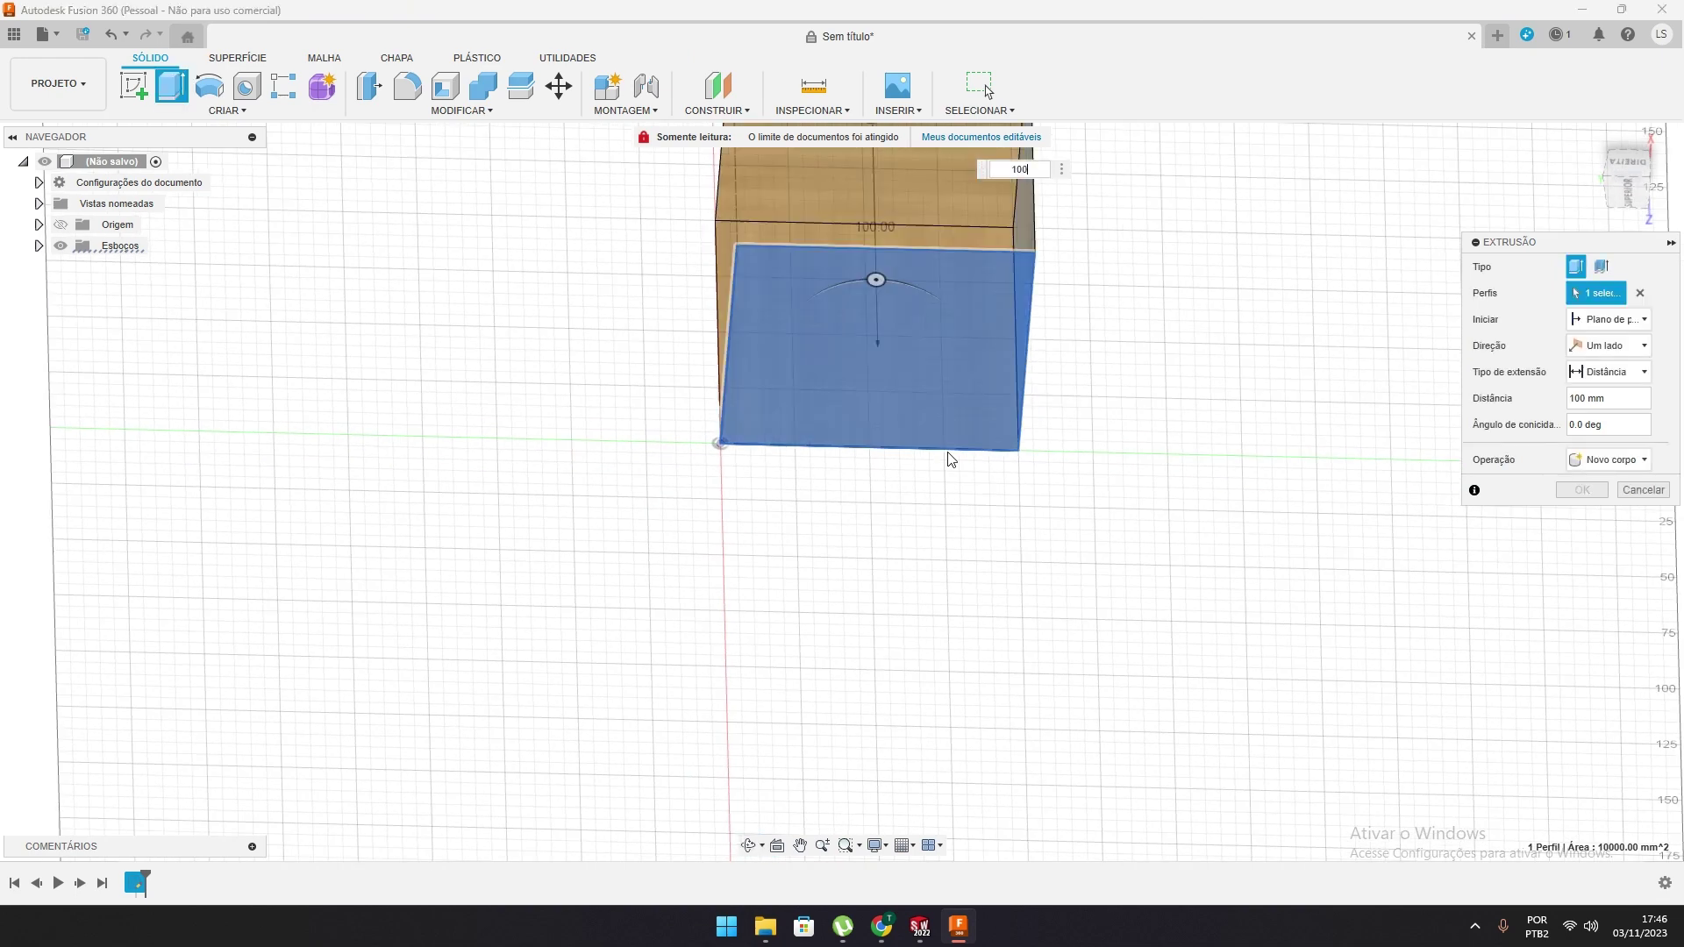
key(Return)
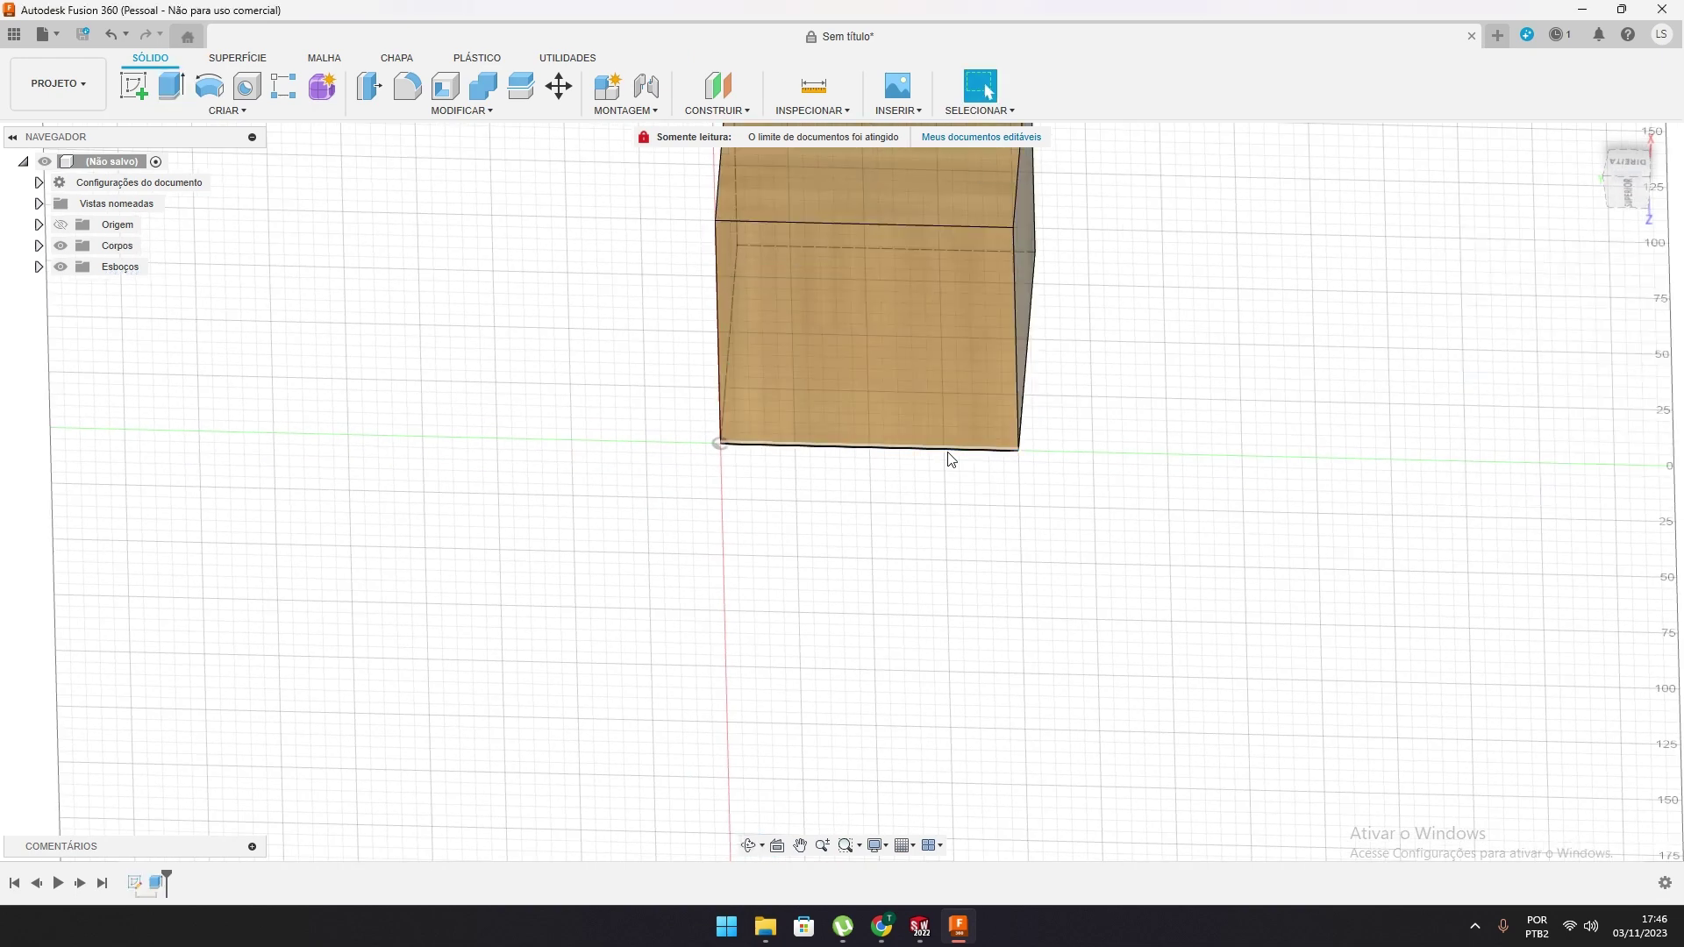
Start a sketch on the cube's bottom (INFERIOR) face and view that face straight on
scroll(974, 460, down, 6)
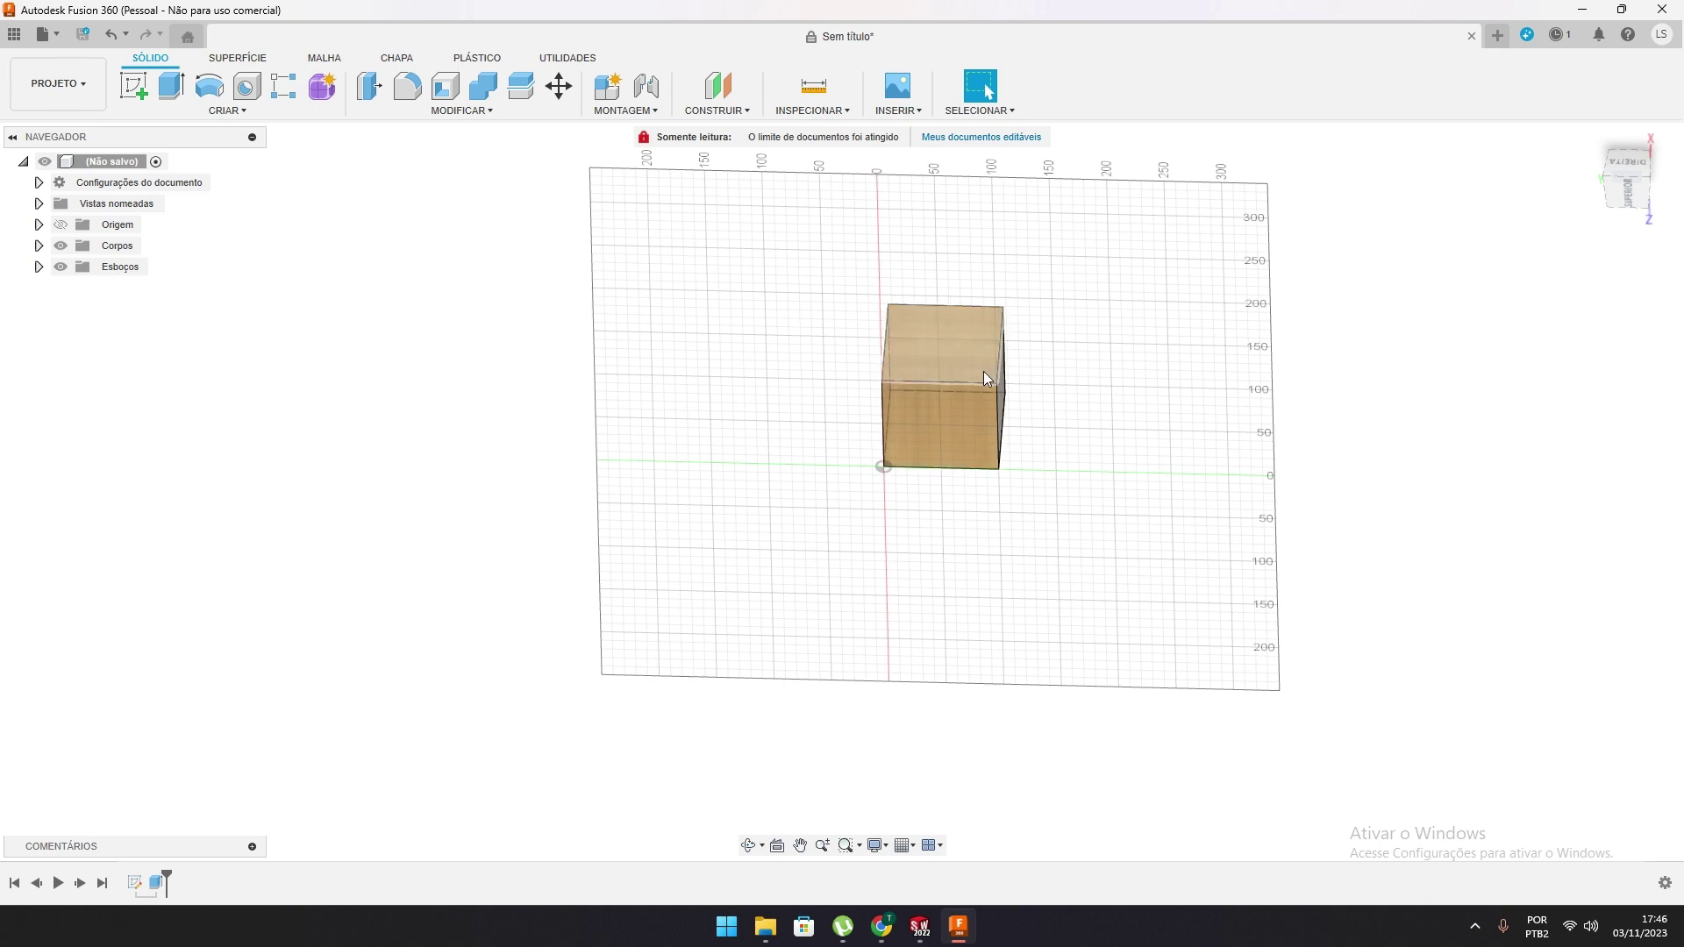
mouse_move(982, 371)
shift+middle_down()
mouse_move(982, 297)
mouse_move(993, 386)
shift+middle_up()
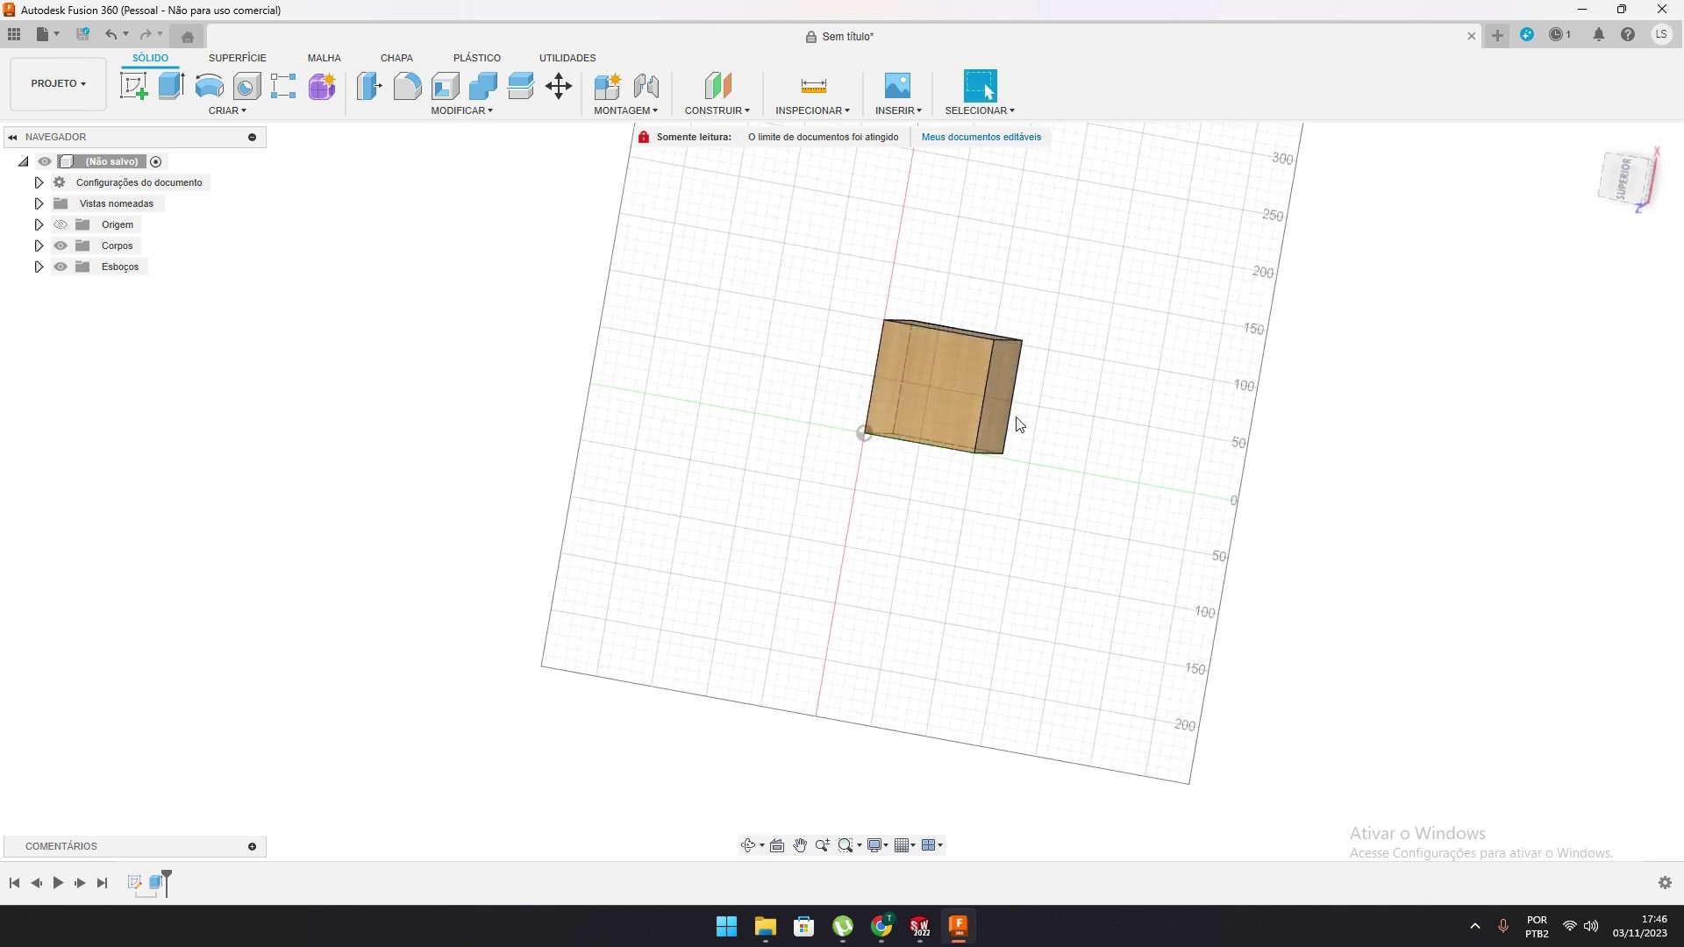
scroll(965, 412, up, 2)
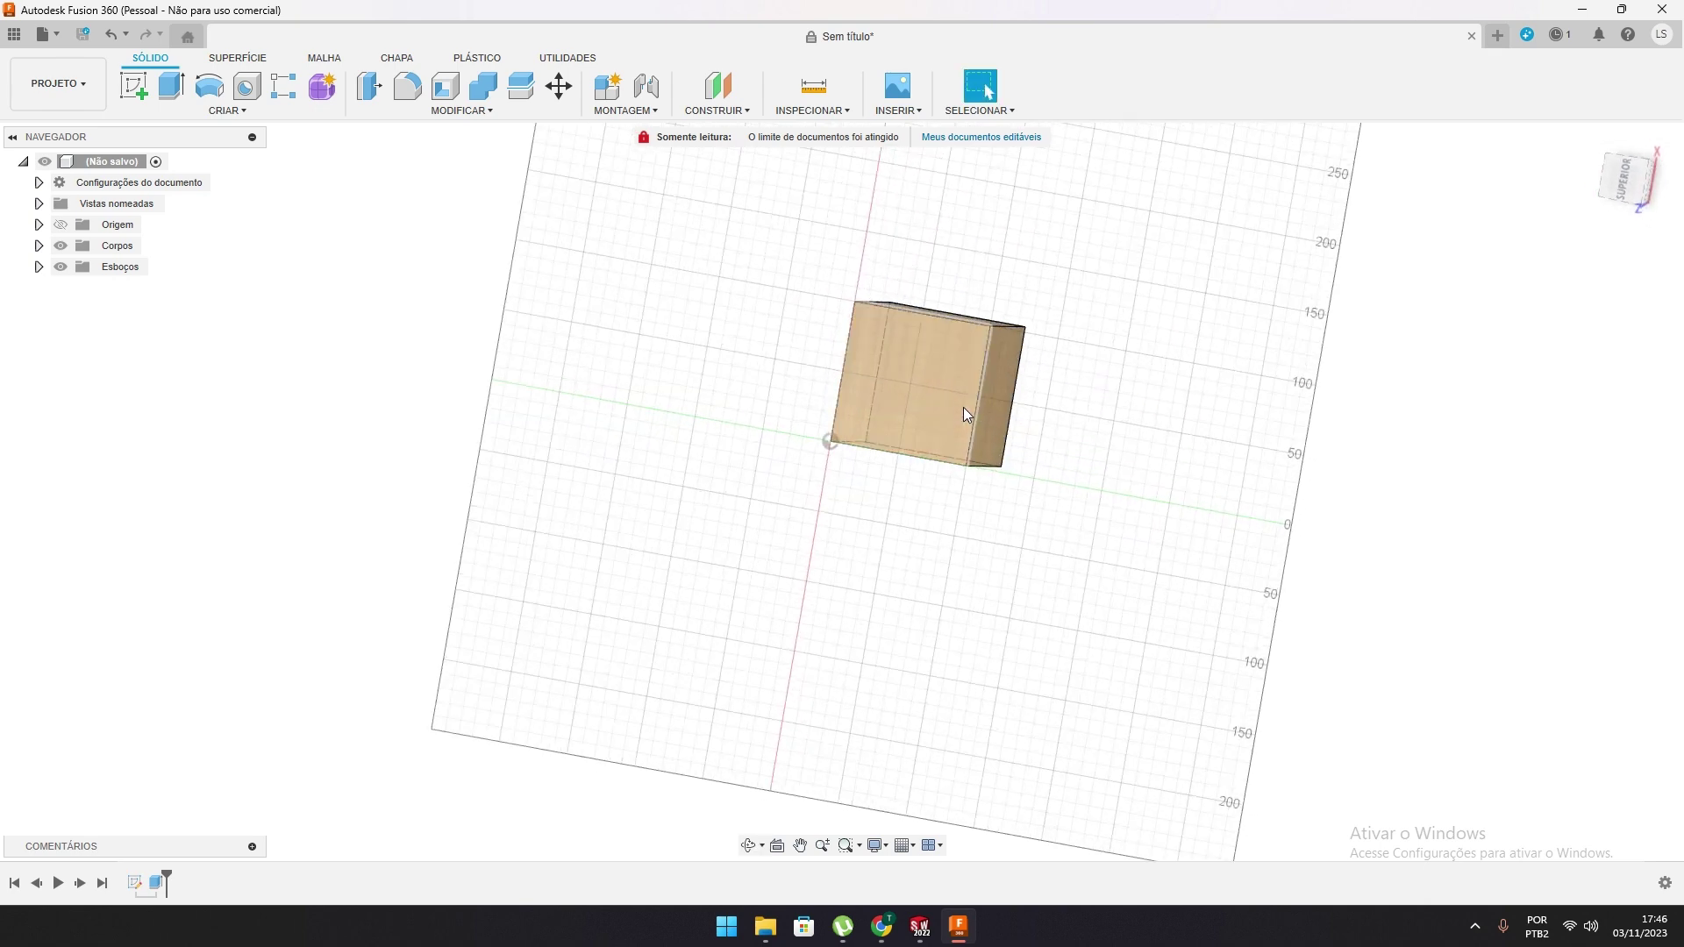
shift+middle_drag(962, 361, 816, 341)
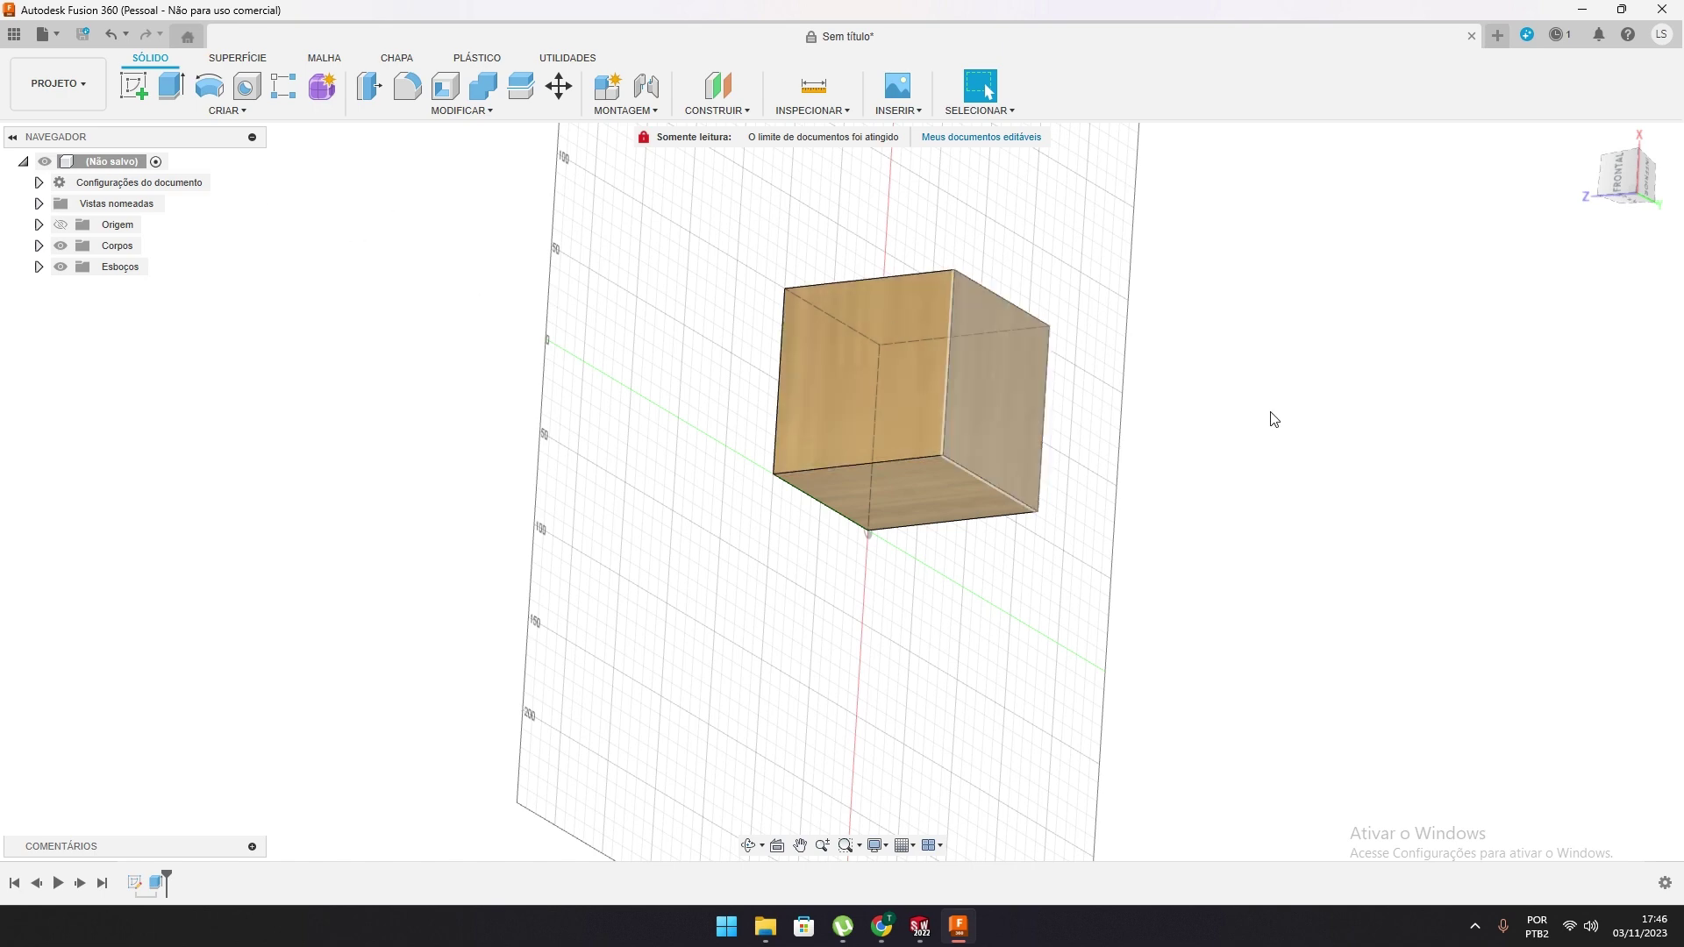
shift+middle_drag(1271, 418, 875, 403)
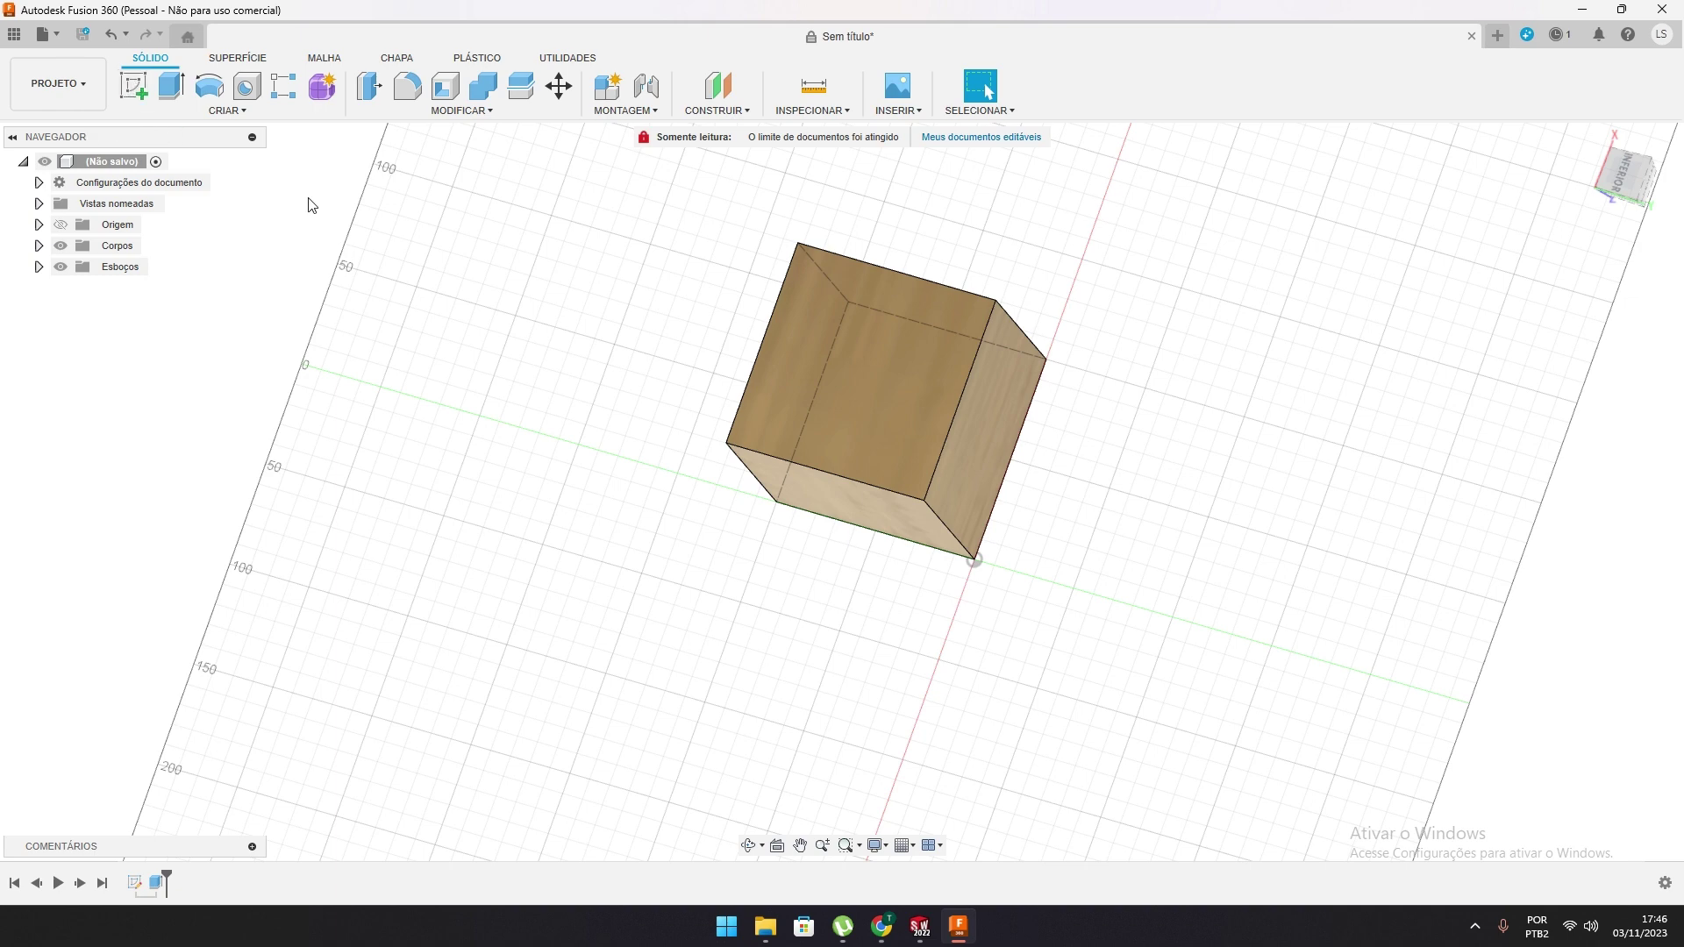
click(130, 90)
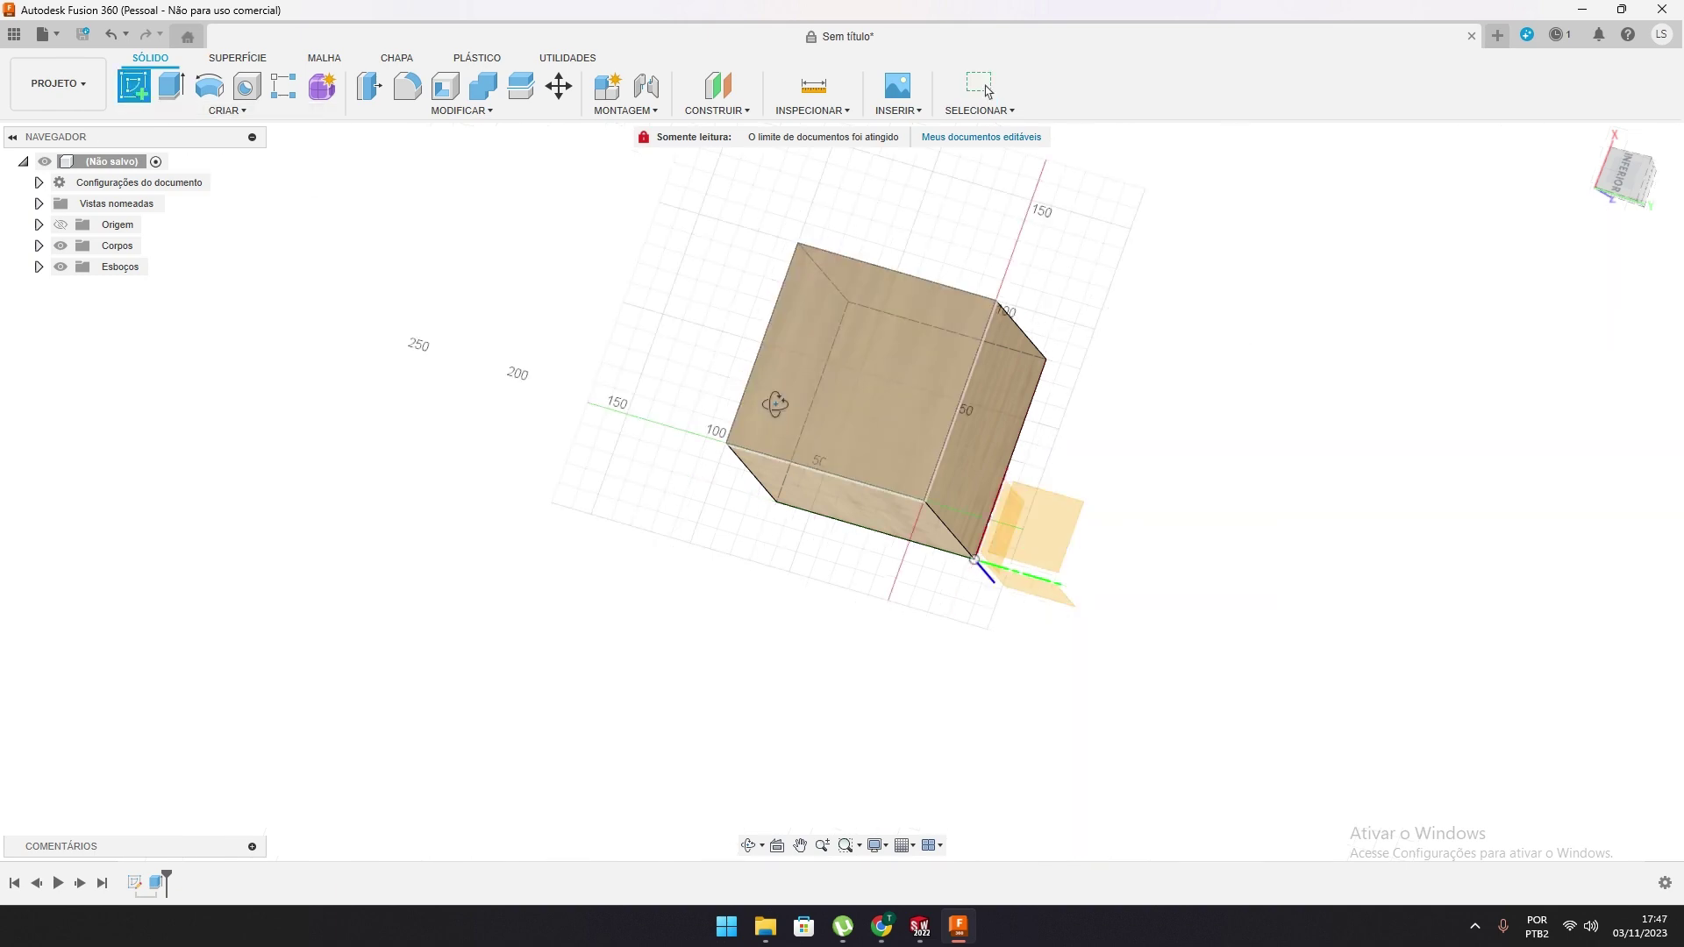
mouse_move(772, 403)
shift+middle_down()
mouse_move(756, 333)
mouse_move(792, 350)
mouse_move(748, 246)
mouse_move(872, 396)
shift+middle_up()
click(901, 379)
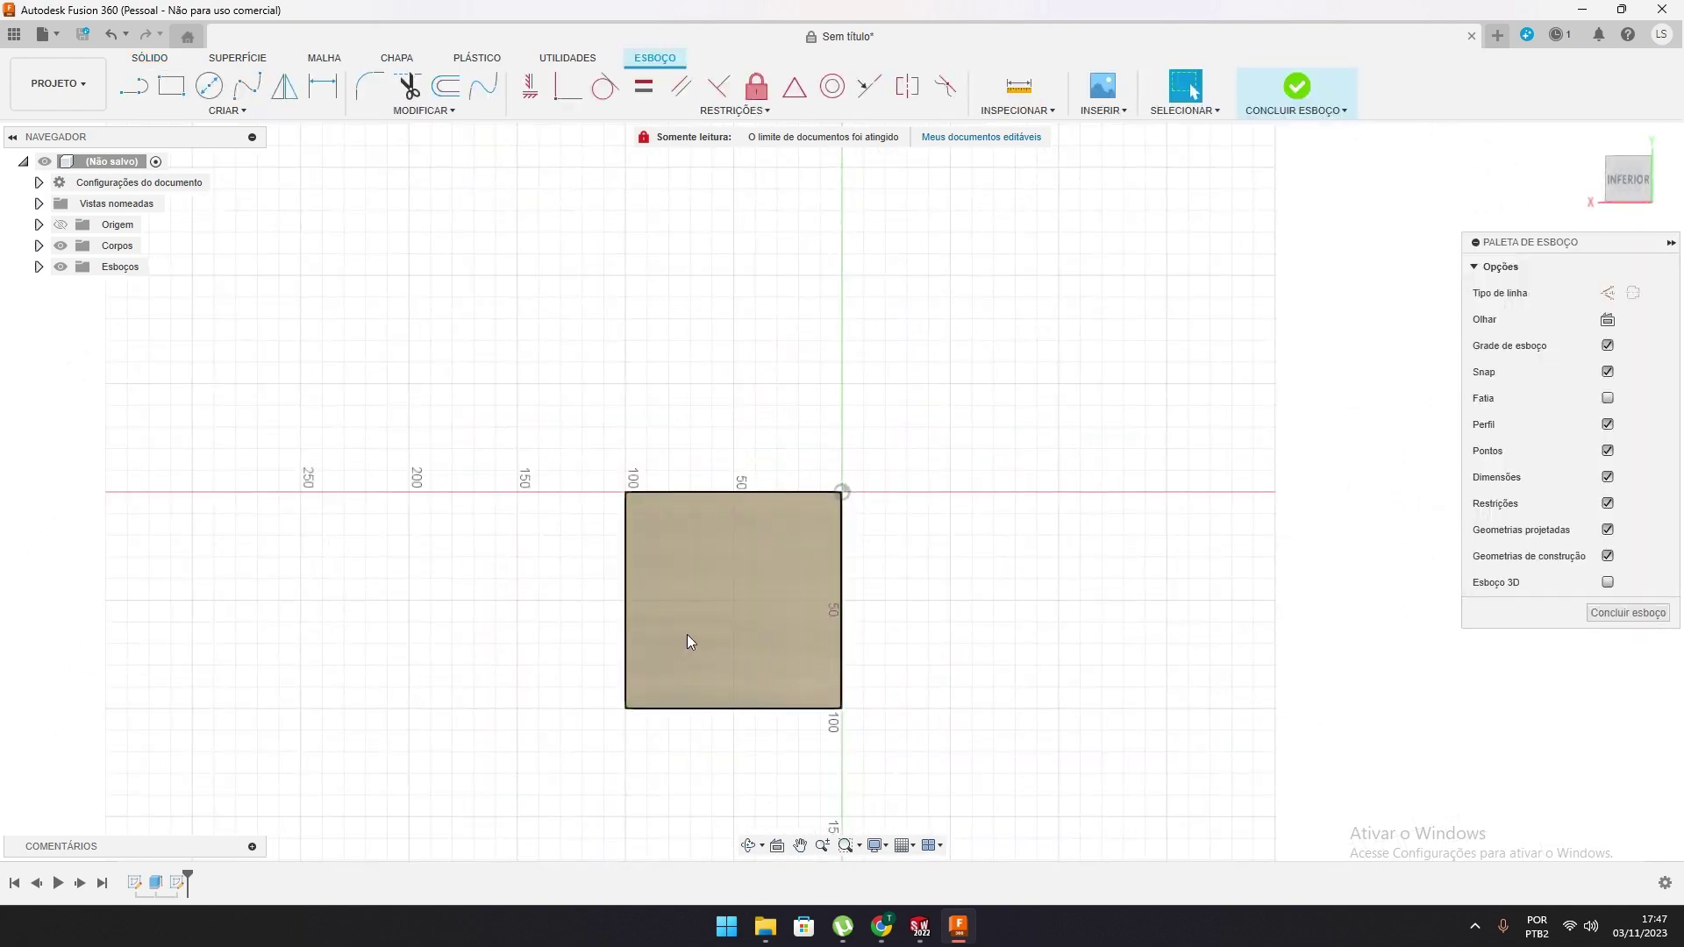
scroll(687, 634, up, 3)
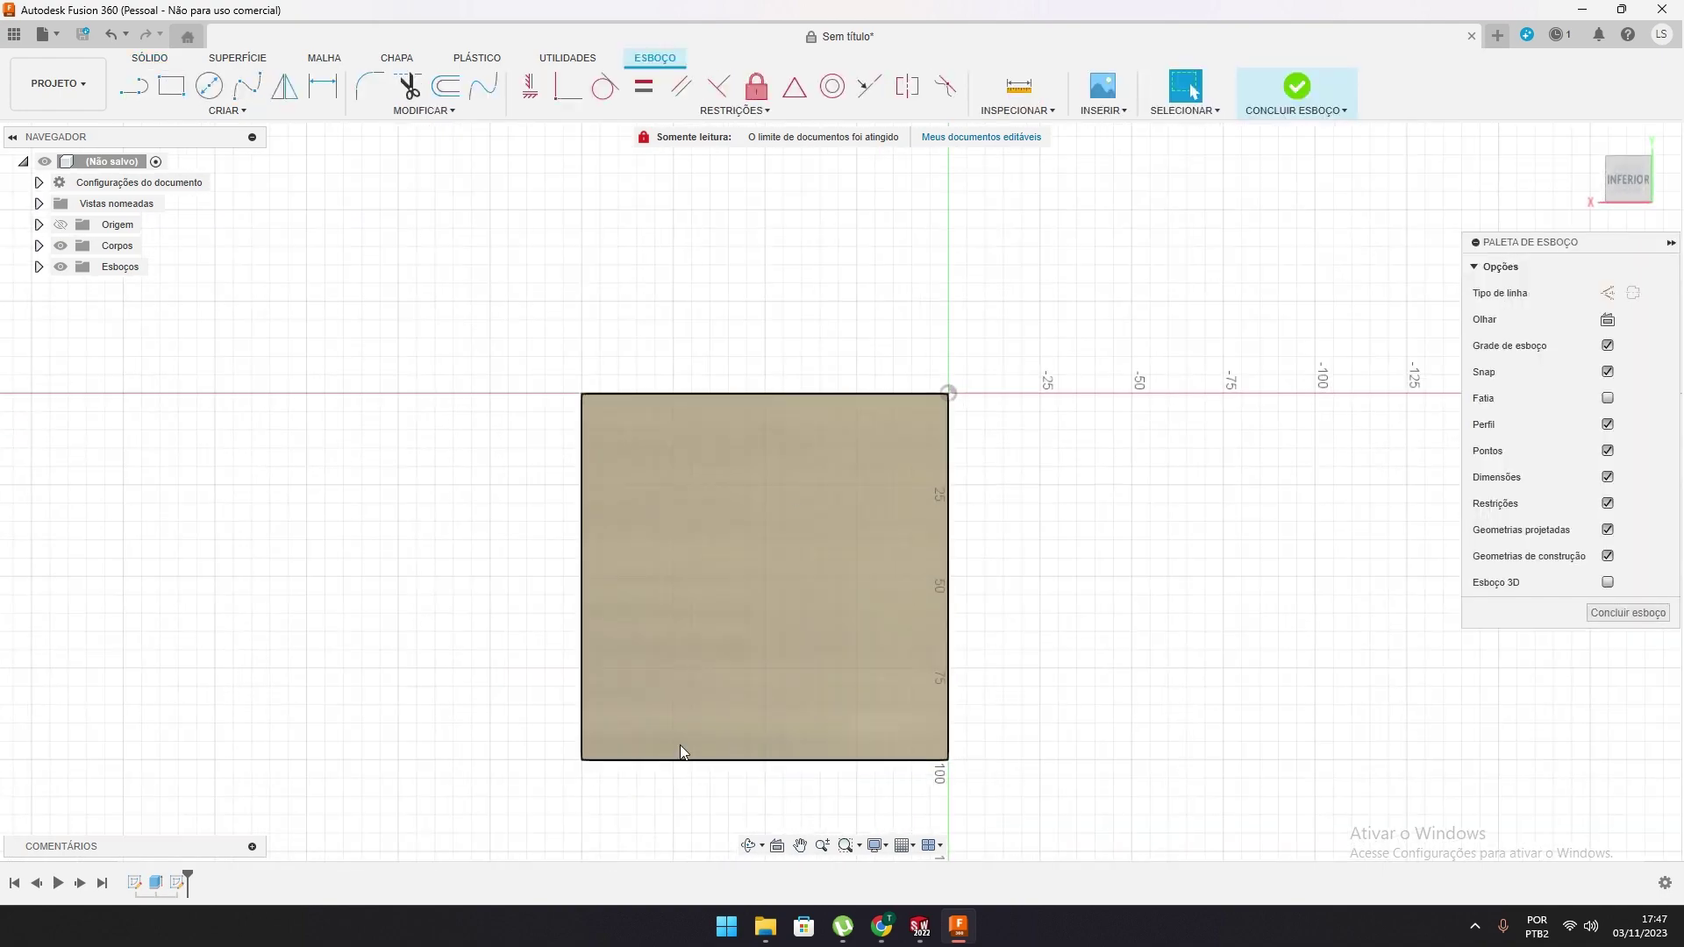
mouse_move(765, 602)
shift+middle_down()
mouse_move(745, 530)
mouse_move(661, 587)
mouse_move(787, 531)
mouse_move(741, 519)
mouse_move(801, 620)
mouse_move(752, 628)
shift+middle_up()
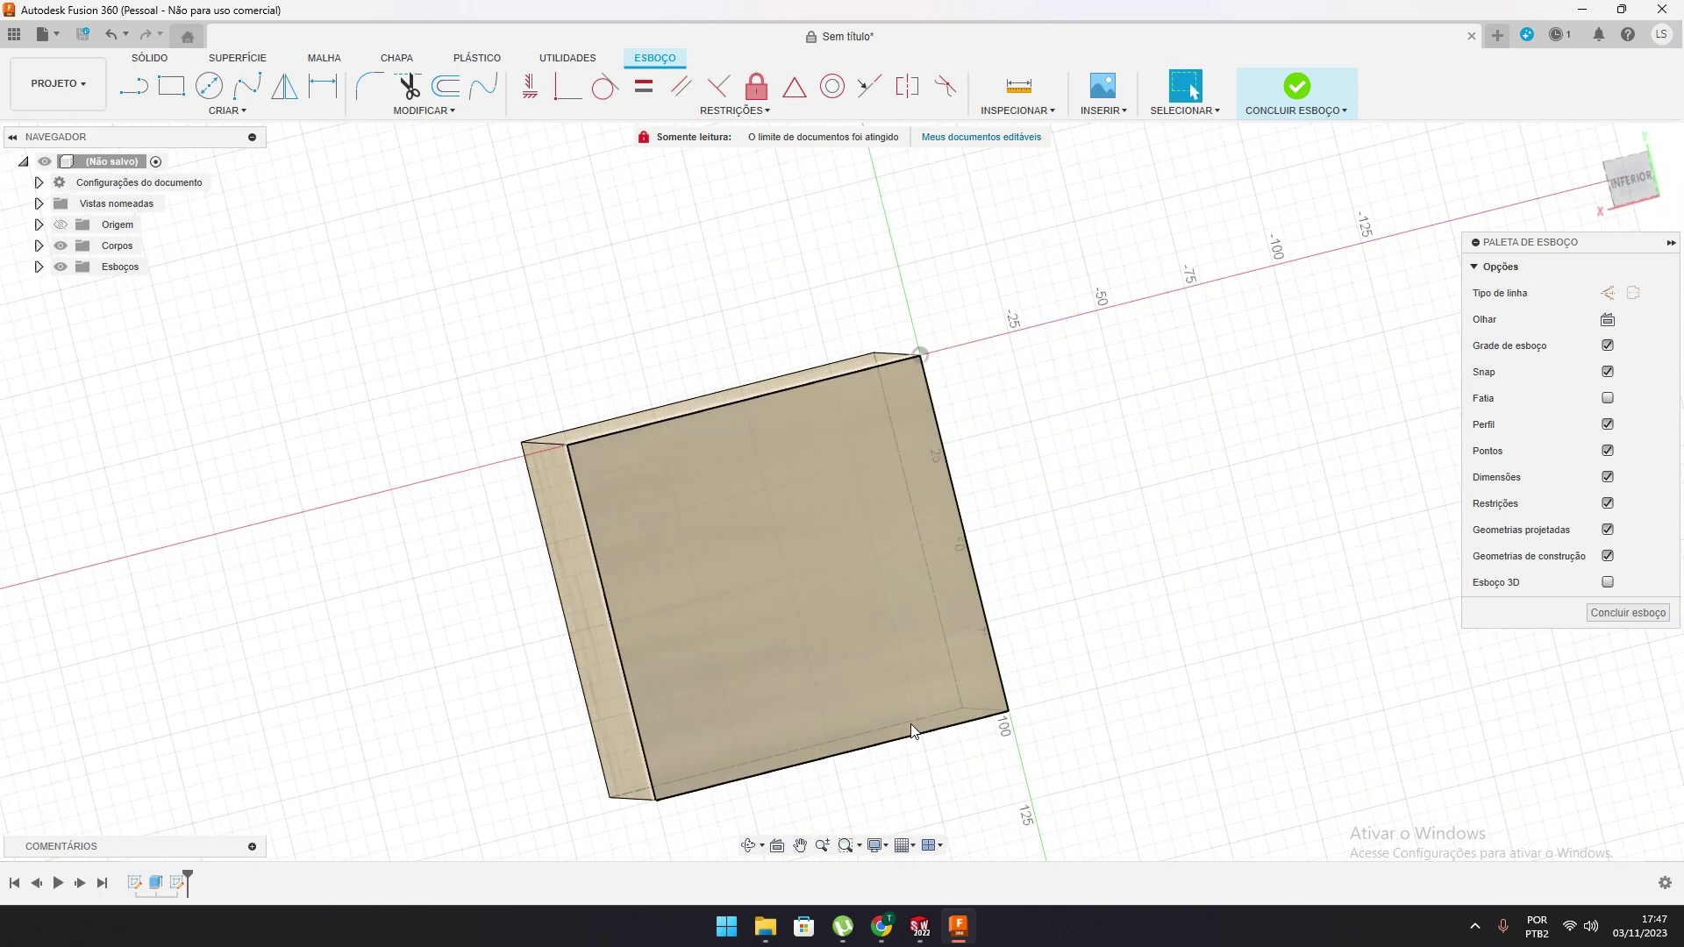
click(1630, 178)
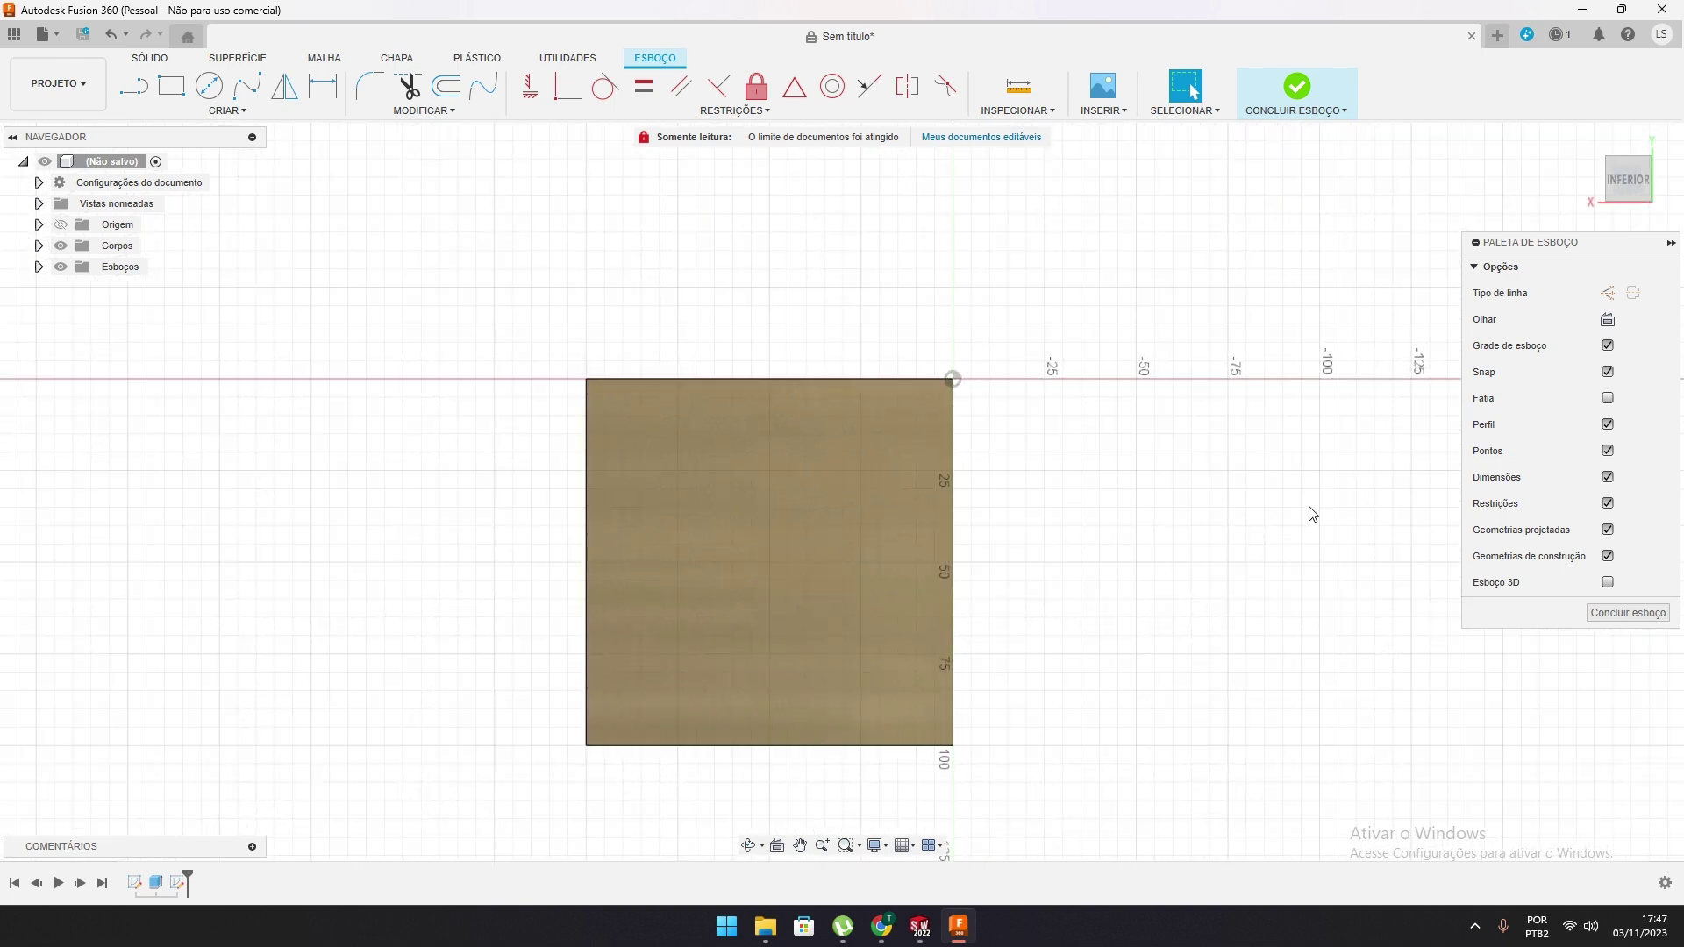
Sketch a closed irregular polygon of connected line segments inside the cube face
click(134, 86)
click(696, 470)
click(799, 466)
click(857, 550)
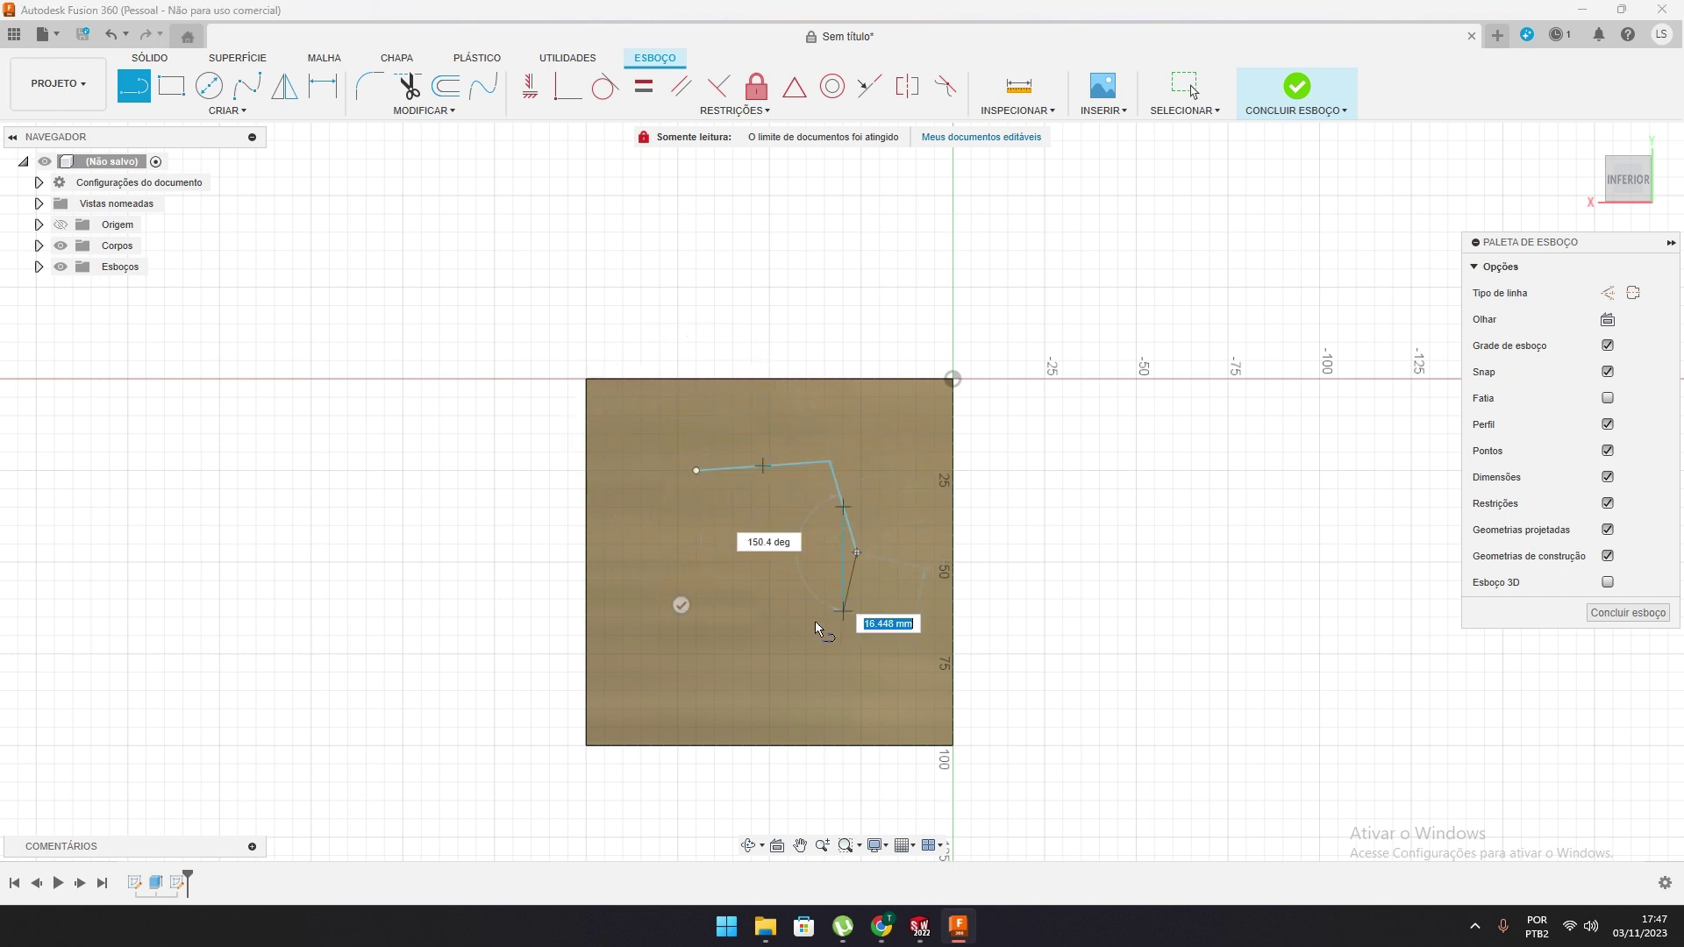
click(816, 623)
click(679, 672)
click(648, 623)
click(663, 520)
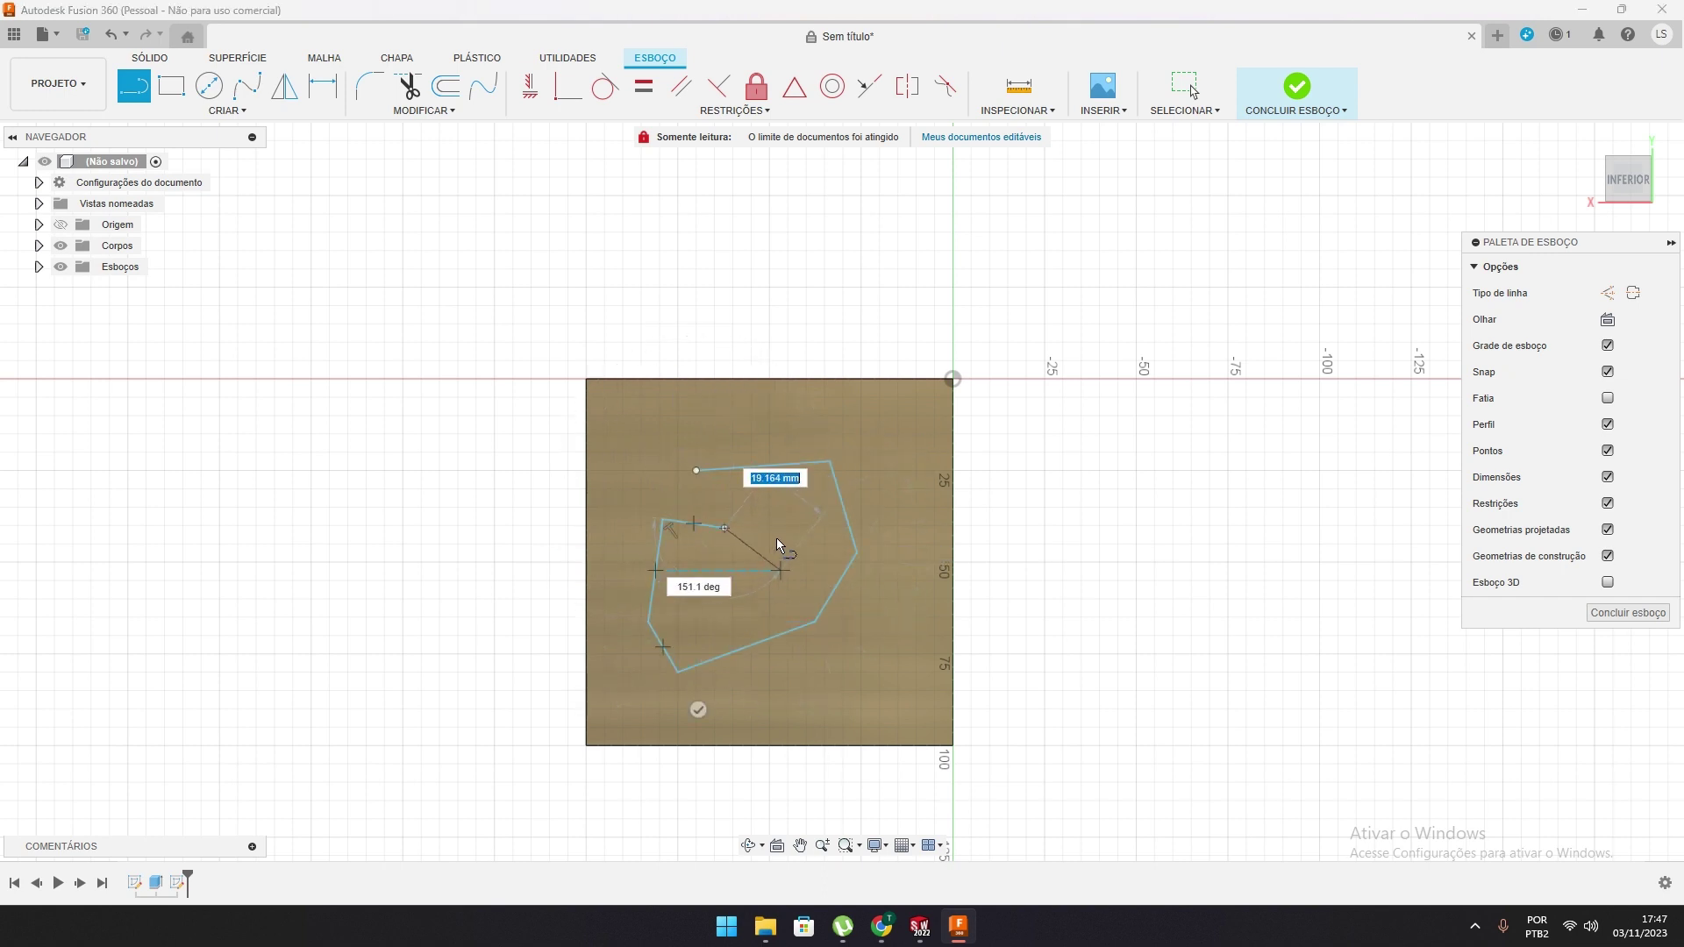
click(768, 519)
click(747, 482)
click(697, 471)
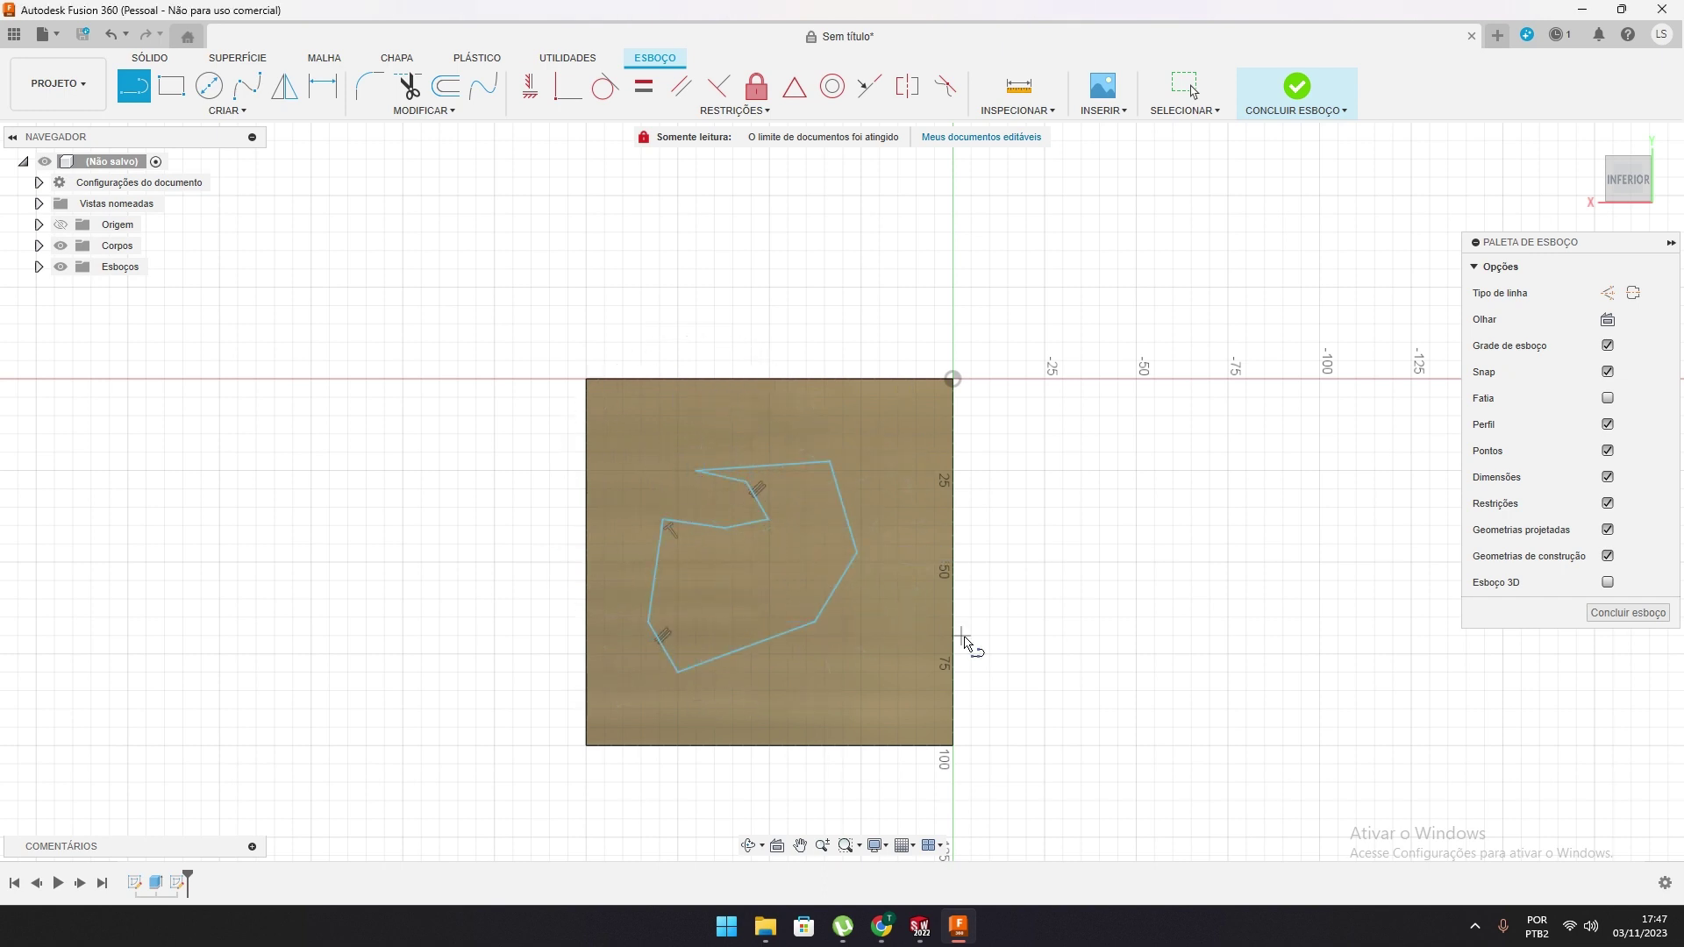
key(Escape)
Undo all line segments of the irregular polygon on the cube face
key(ctrl+z)
key(ctrl+z)
key(ctrl+z)
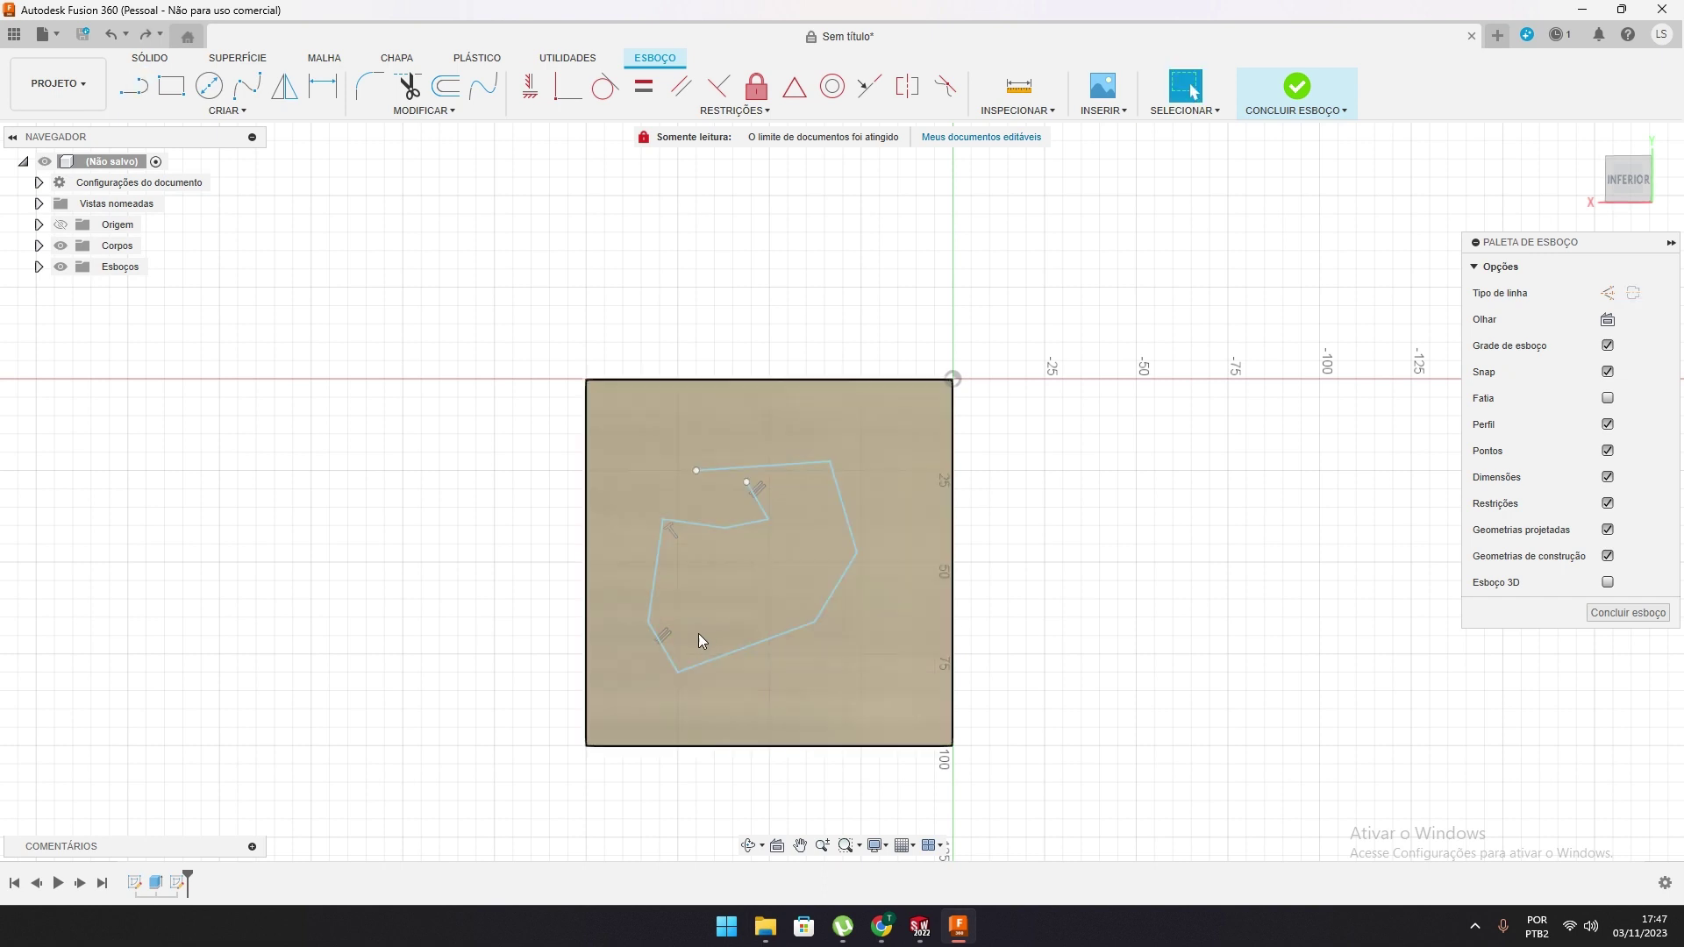
key(ctrl+z)
key(ctrl+z)
key(ctrl+z)
key(ctrl+z)
key(ctrl+z)
key(ctrl+z)
key(ctrl+z)
Draw a 50 mm diameter circle at the centre of the cube face
click(208, 86)
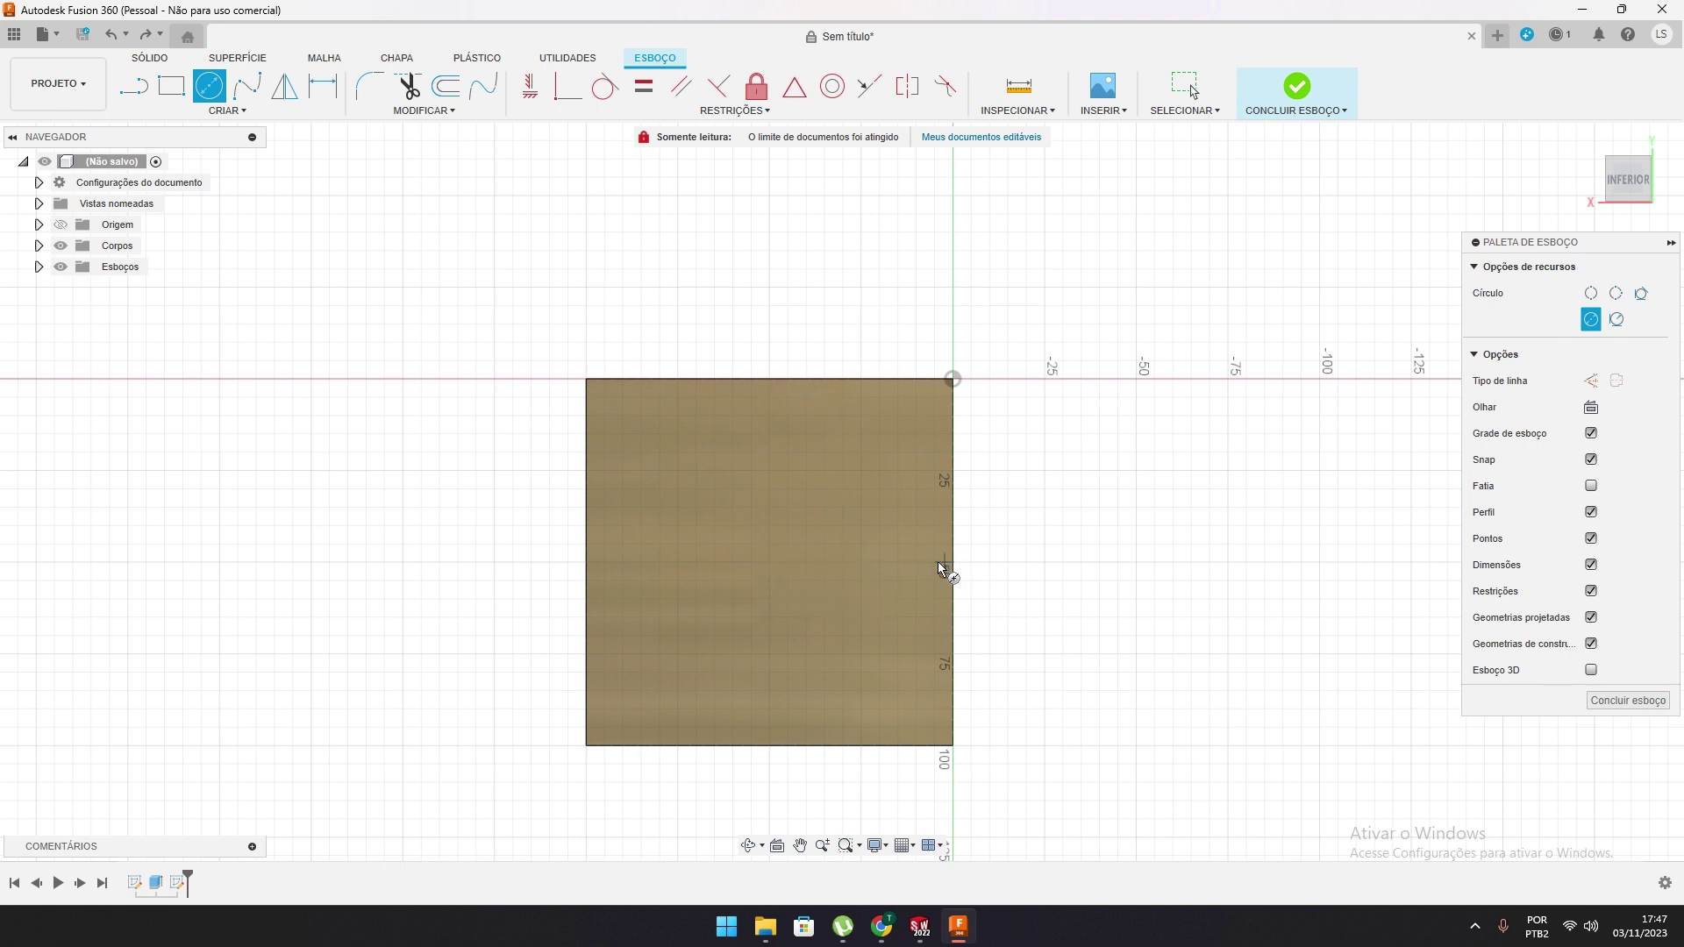
click(771, 566)
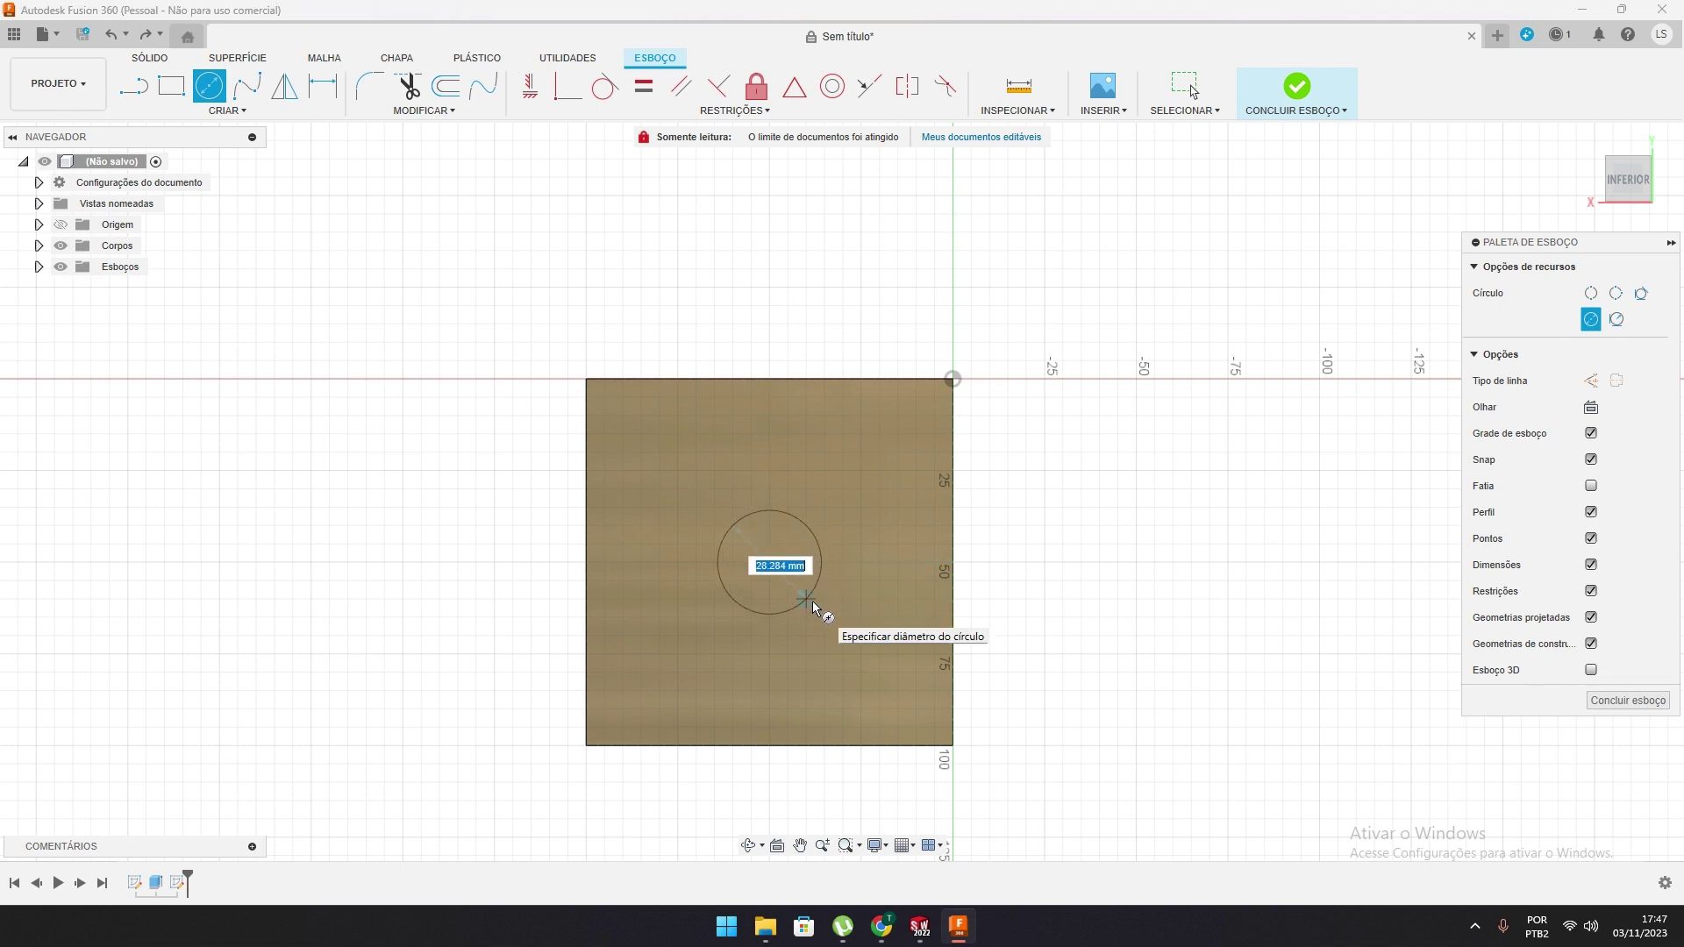
text(50)
key(Return)
key(Escape)
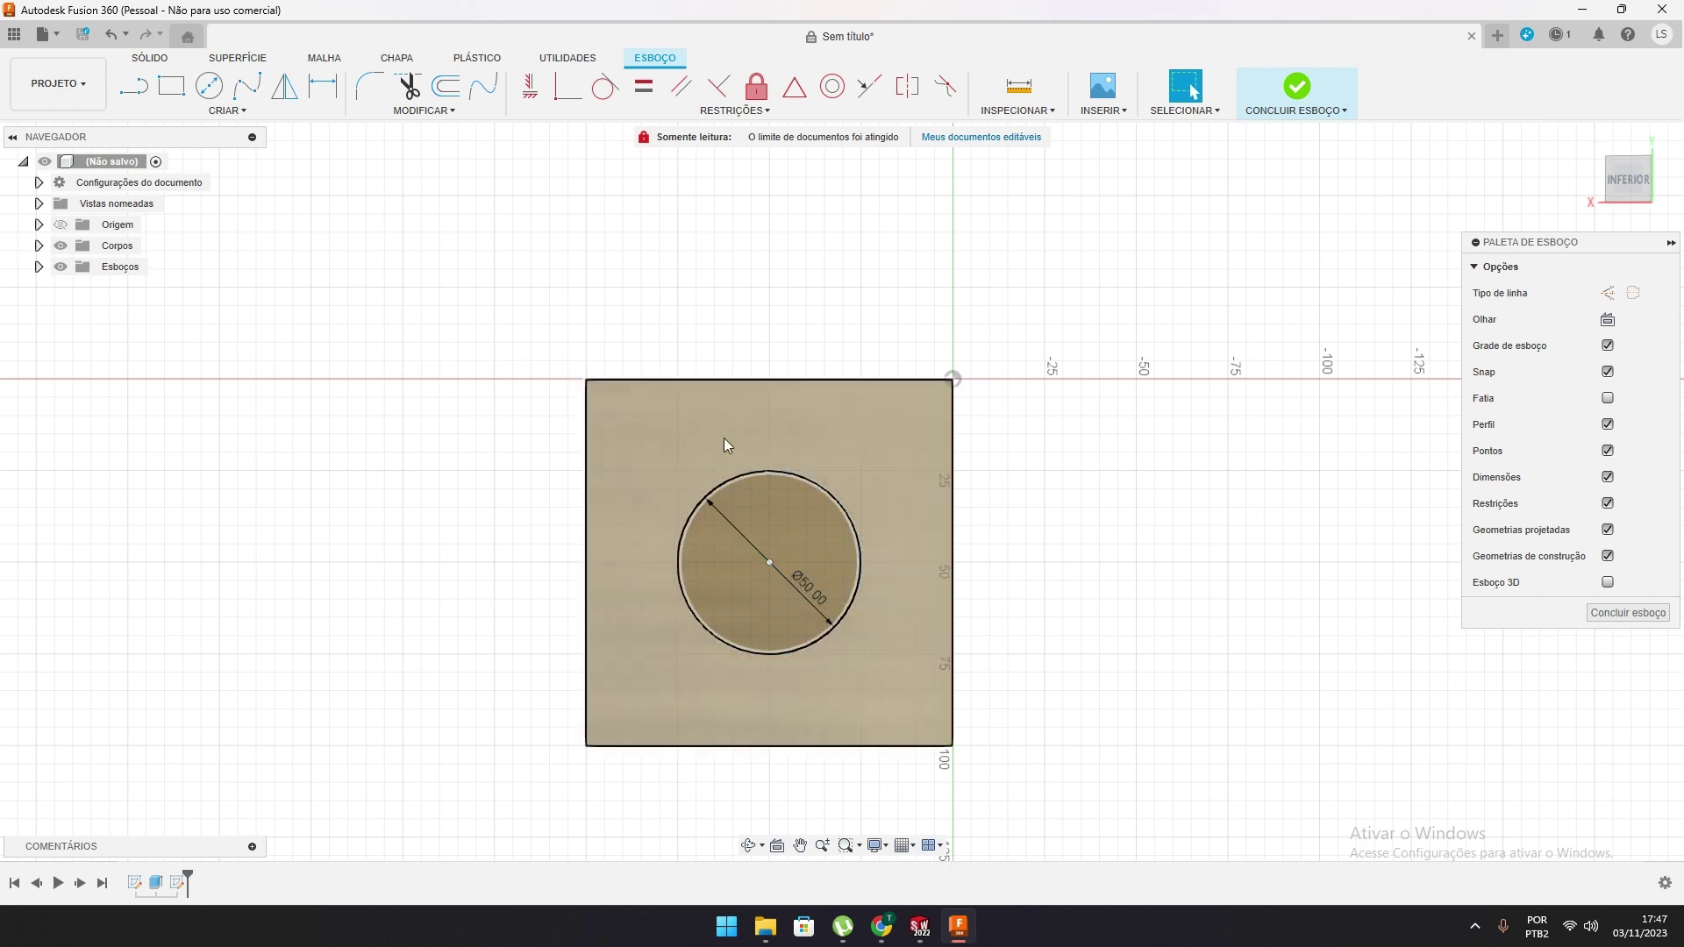
Set up a 50 mm outward extrusion of the circle on the cube face, joined to the cube
mouse_move(811, 638)
shift+middle_down()
mouse_move(790, 695)
mouse_move(775, 614)
mouse_move(804, 662)
mouse_move(985, 523)
mouse_move(988, 565)
shift+middle_up()
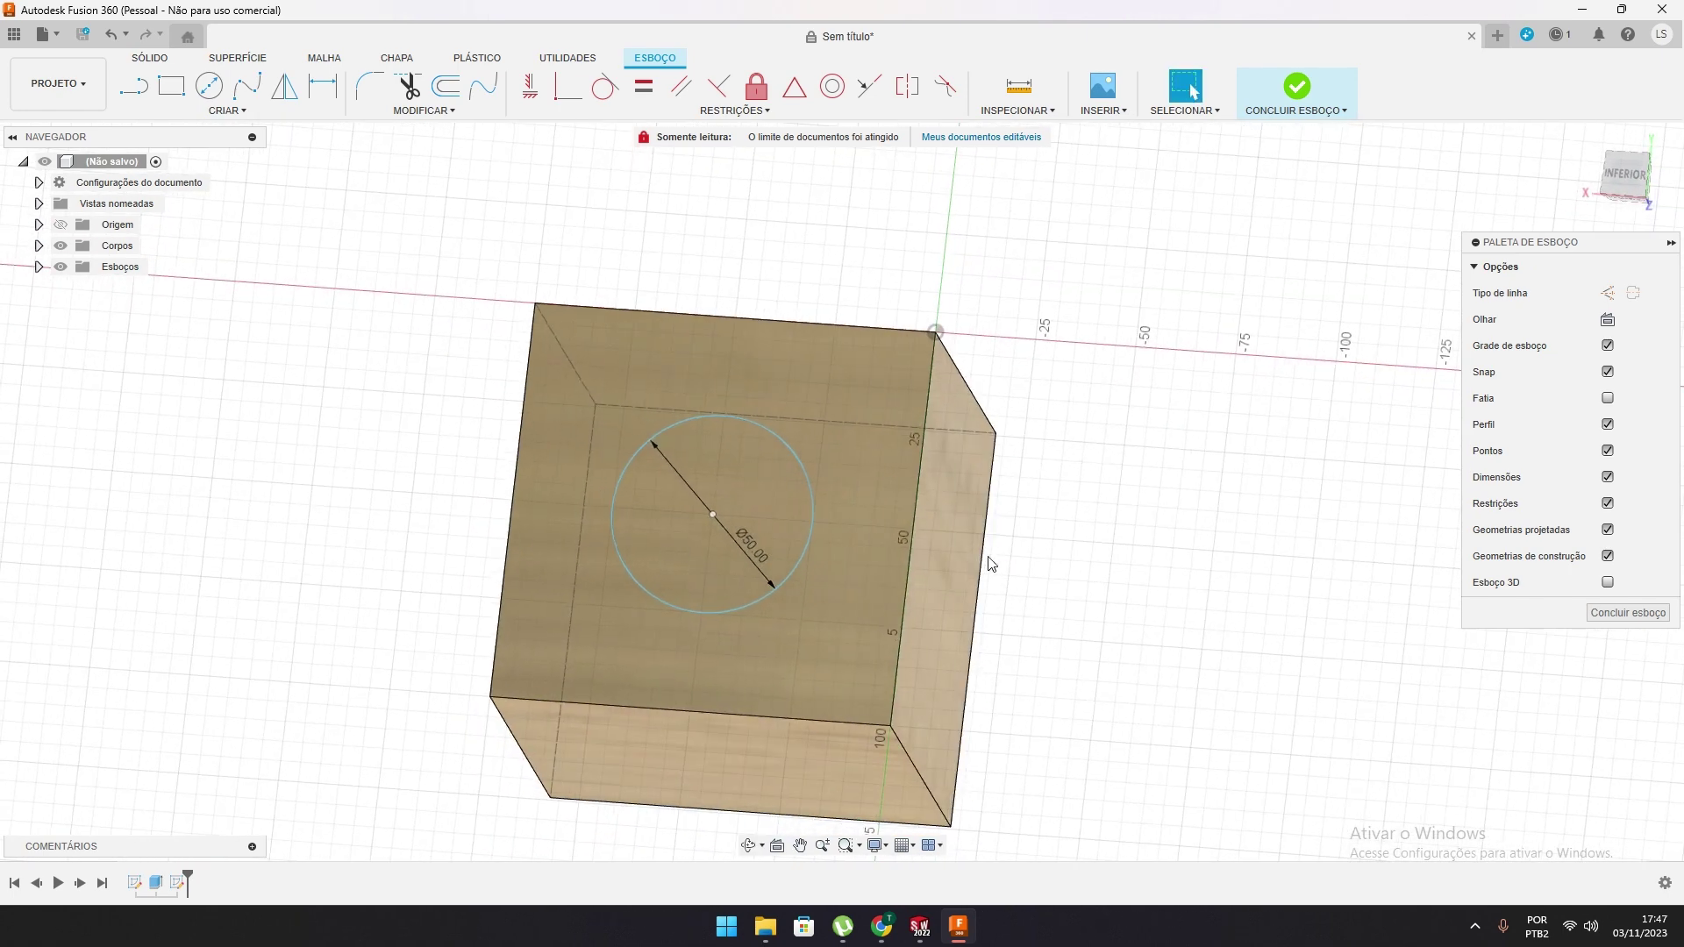
click(150, 58)
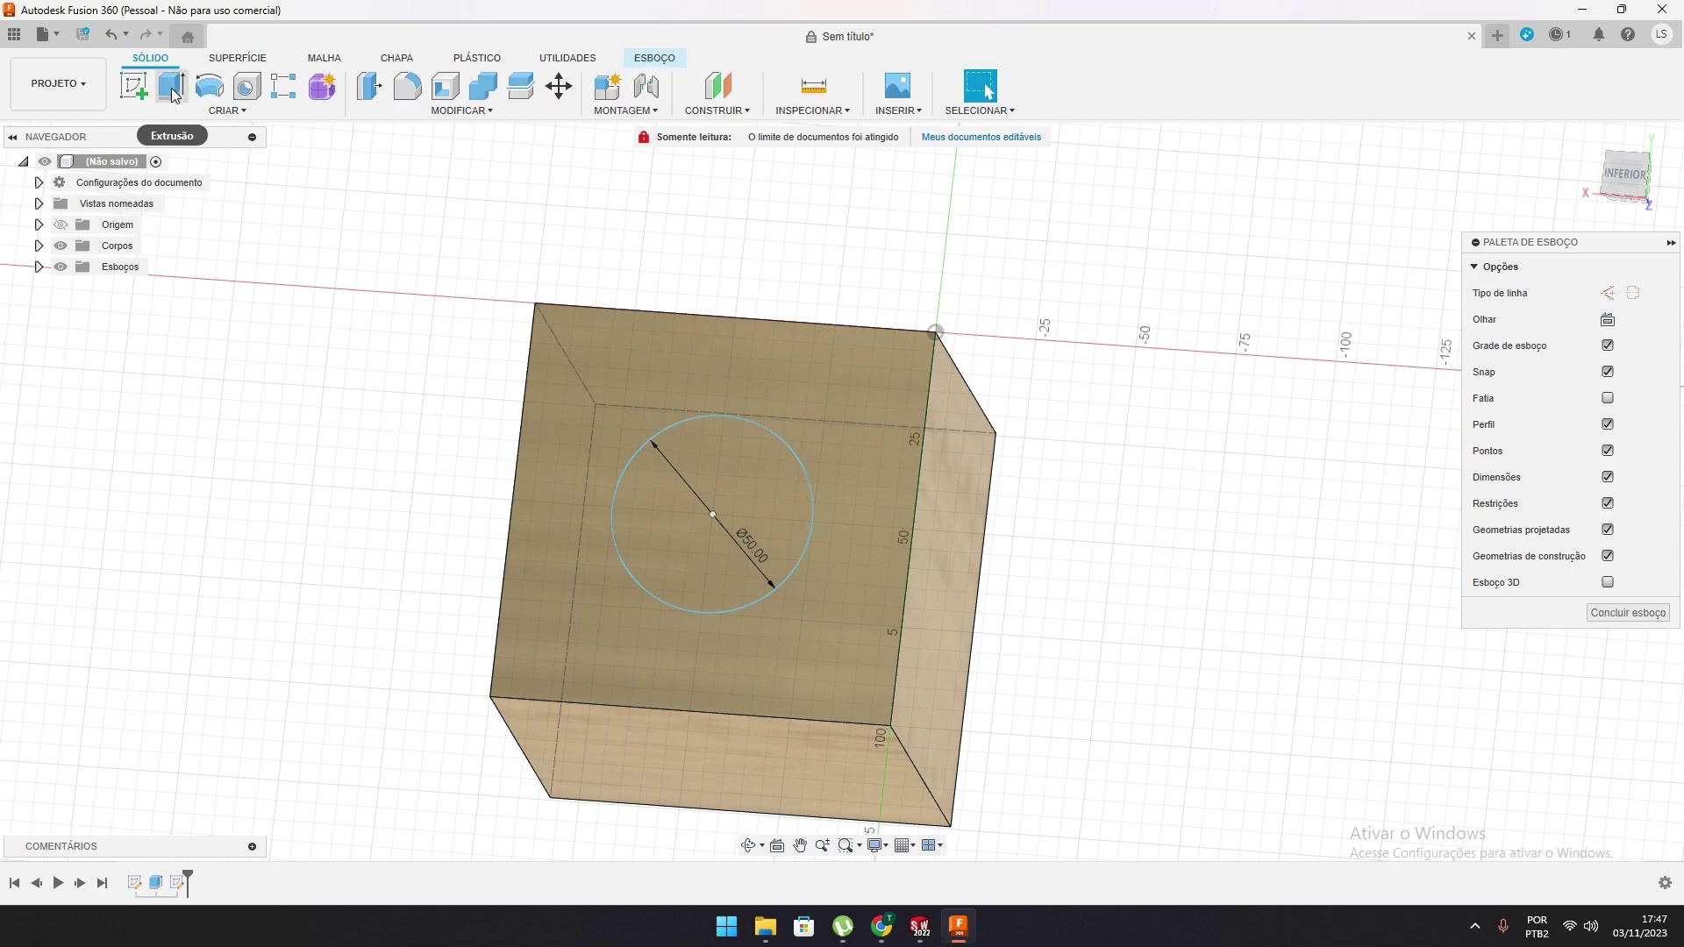
click(171, 87)
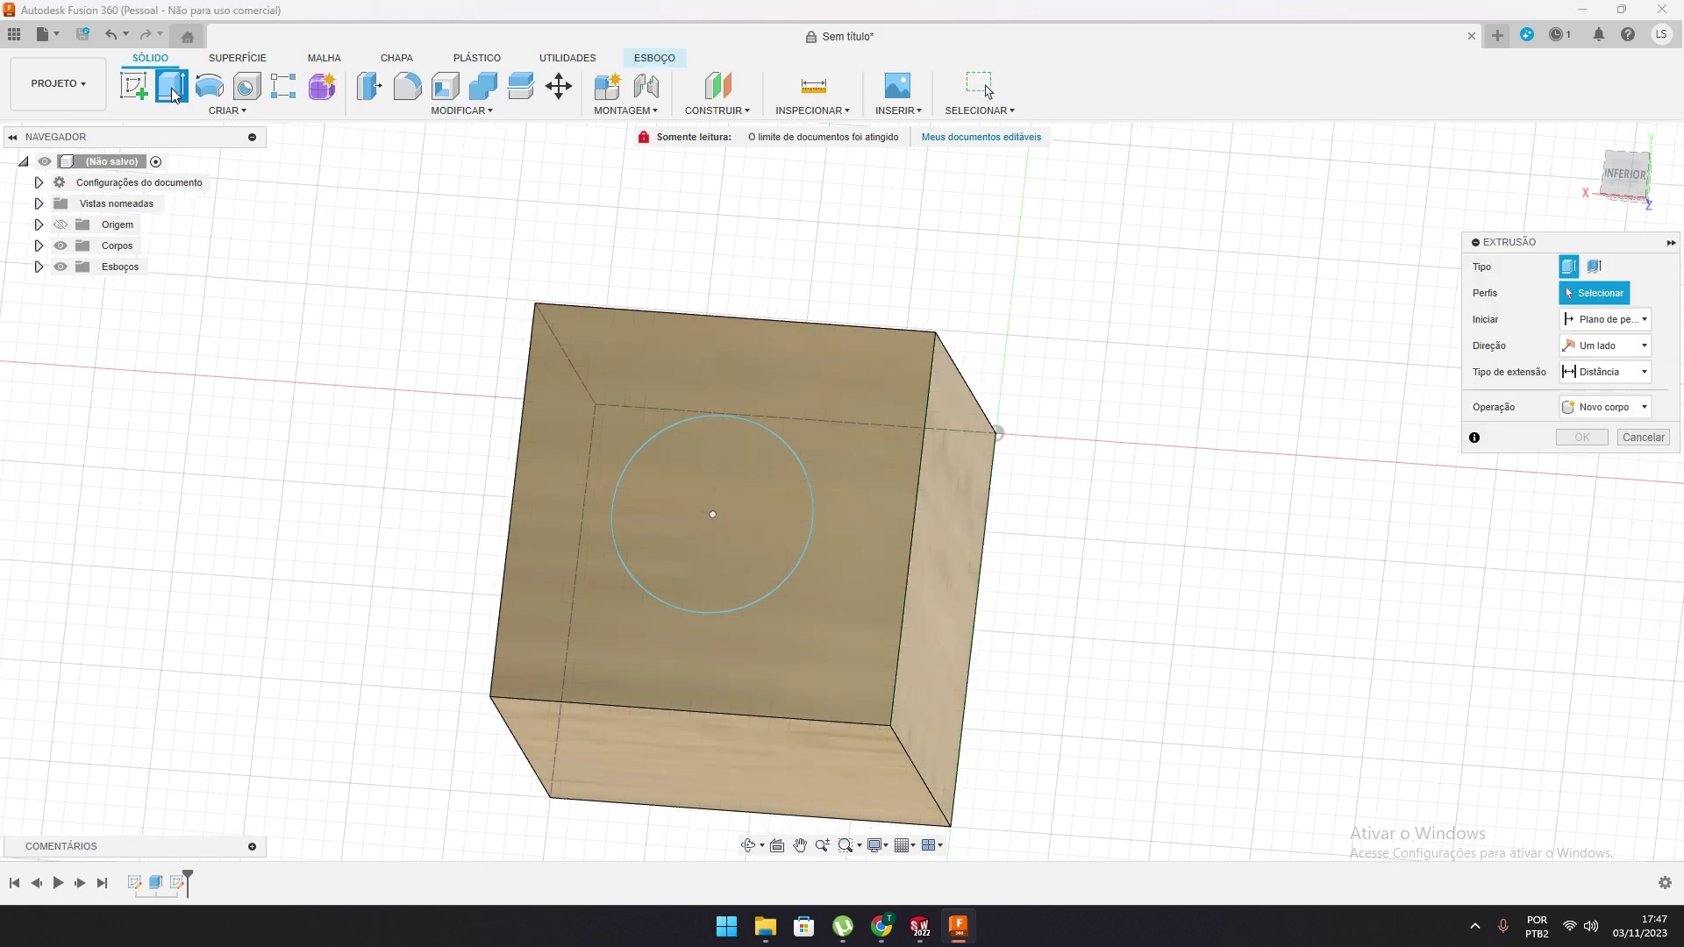
click(758, 519)
shift+middle_drag(779, 676, 745, 702)
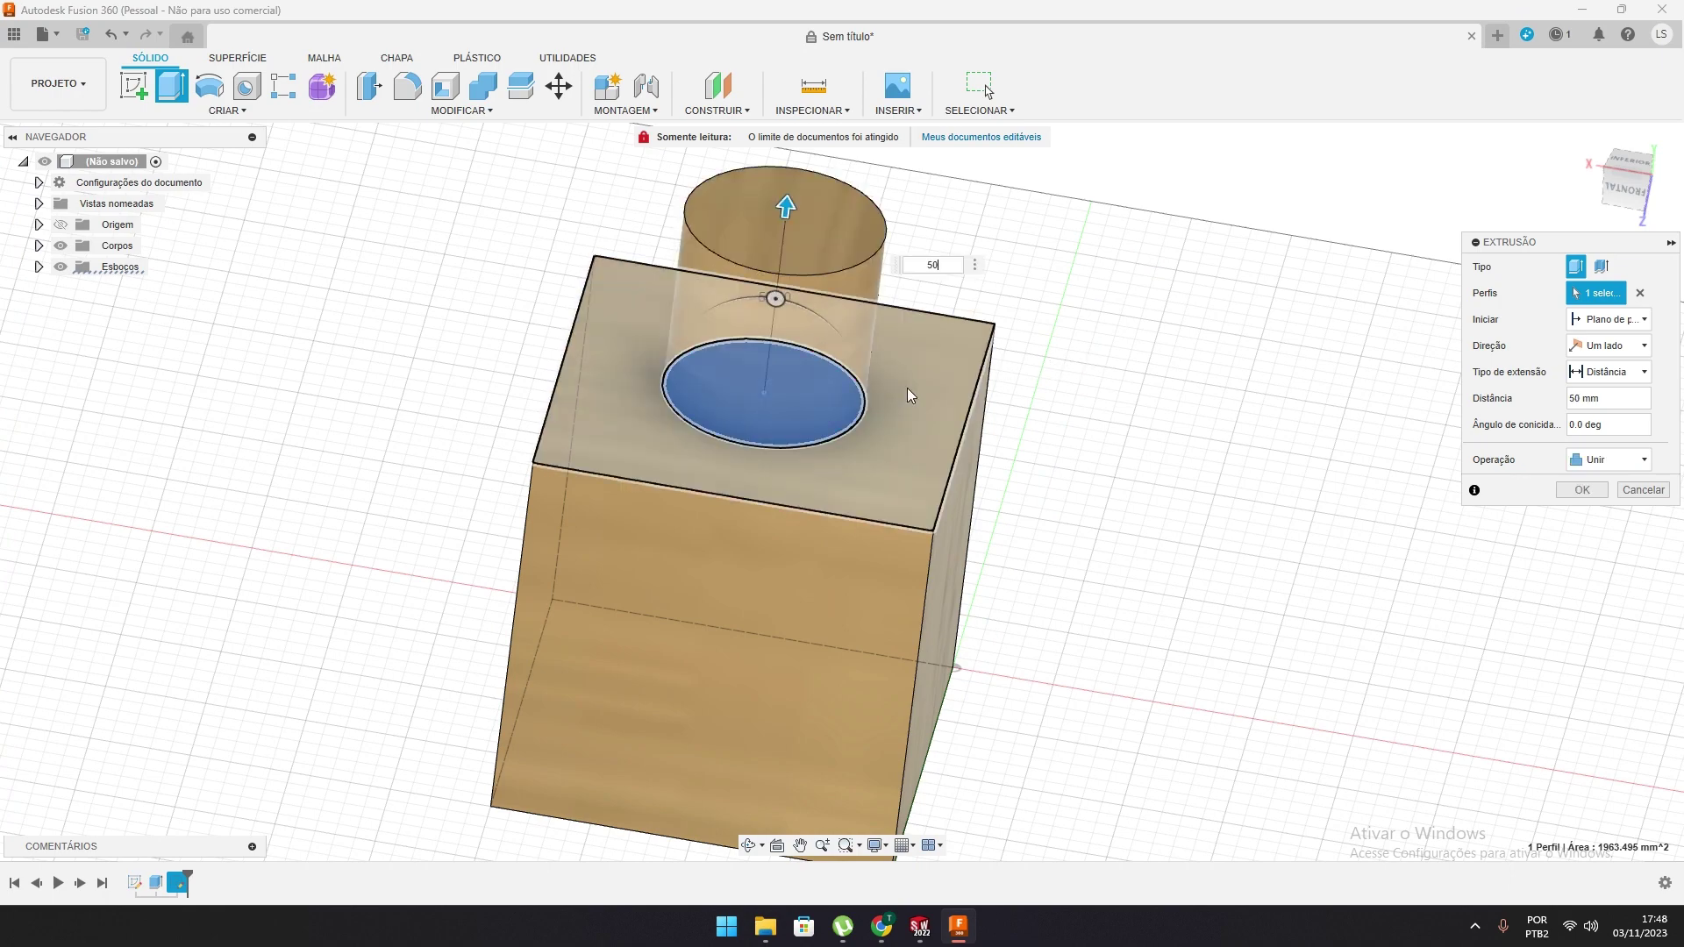
shift+middle_drag(1048, 363, 1020, 413)
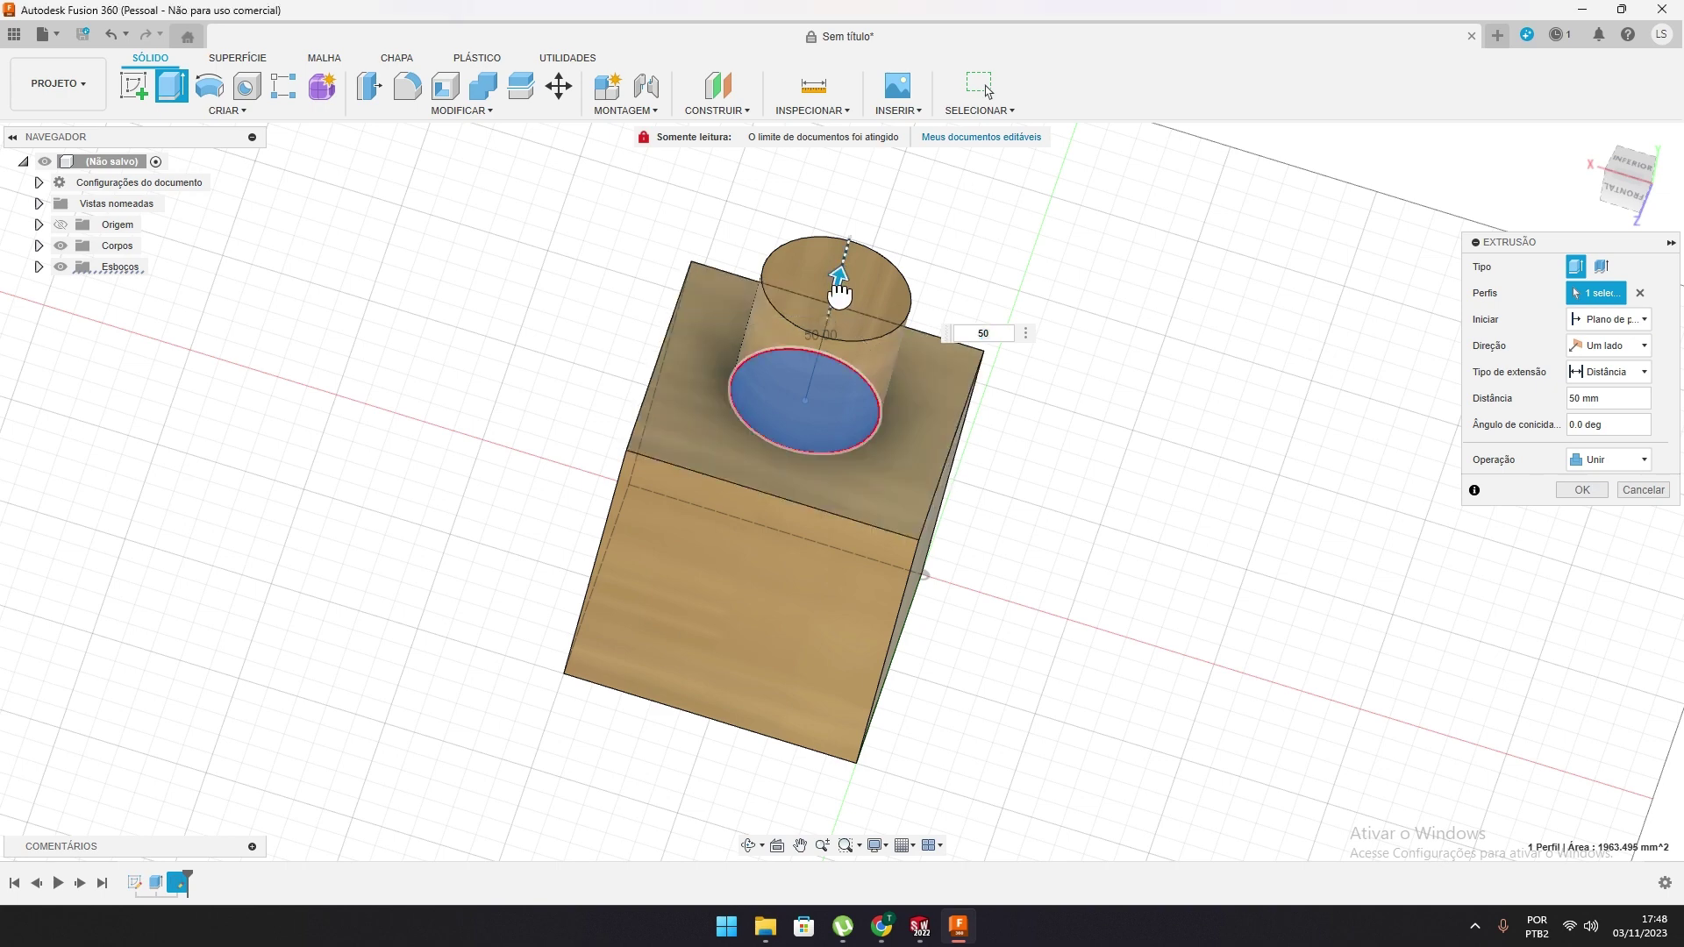
Reverse the circle's extrusion to 40 mm into the cube, and switch the operation to Unir and back to Cortar
mouse_move(838, 280)
mouse_down()
mouse_move(773, 463)
mouse_move(833, 280)
mouse_up()
drag(834, 280, 787, 488)
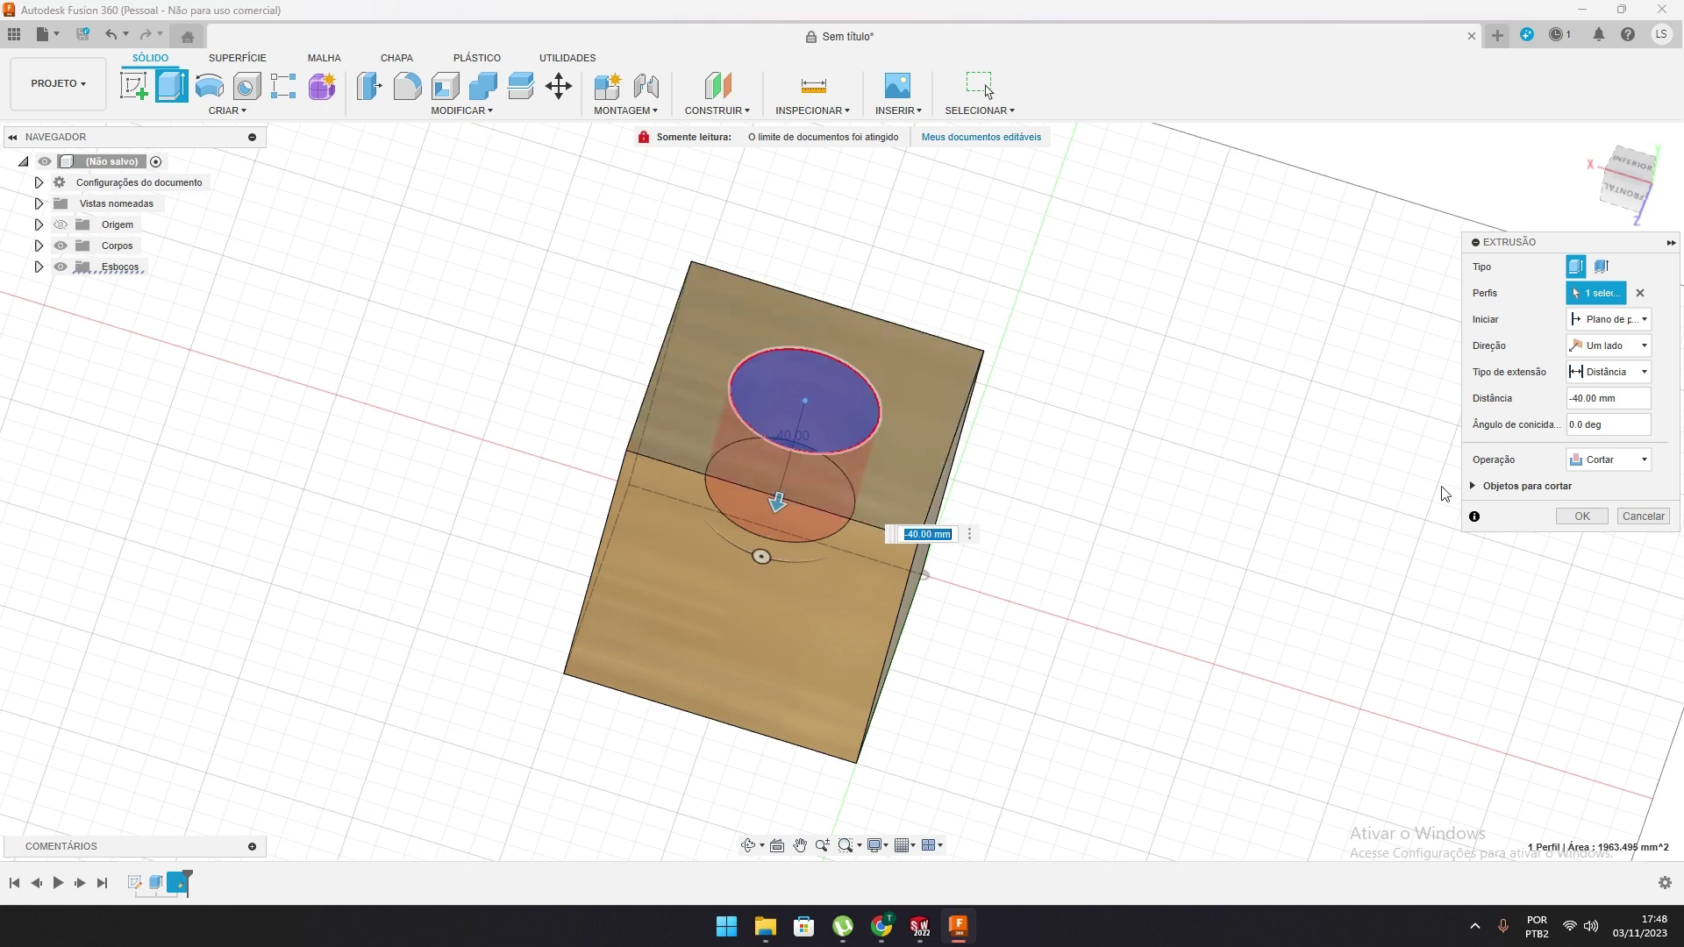
click(1613, 469)
click(1617, 483)
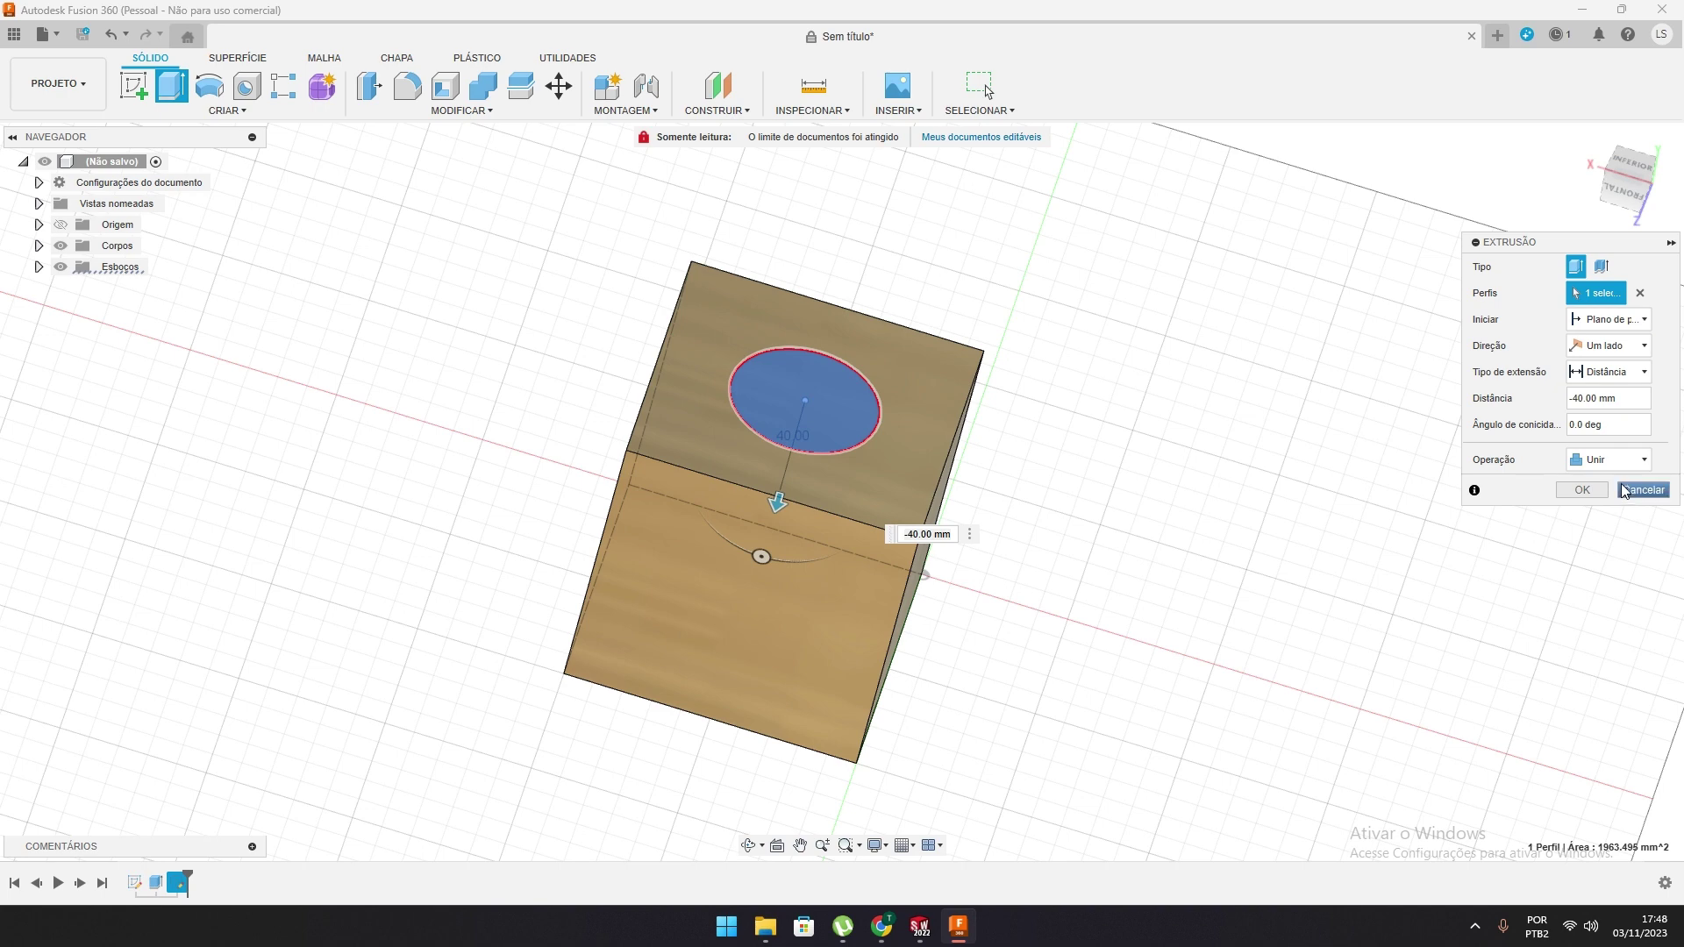
click(1619, 469)
click(1579, 496)
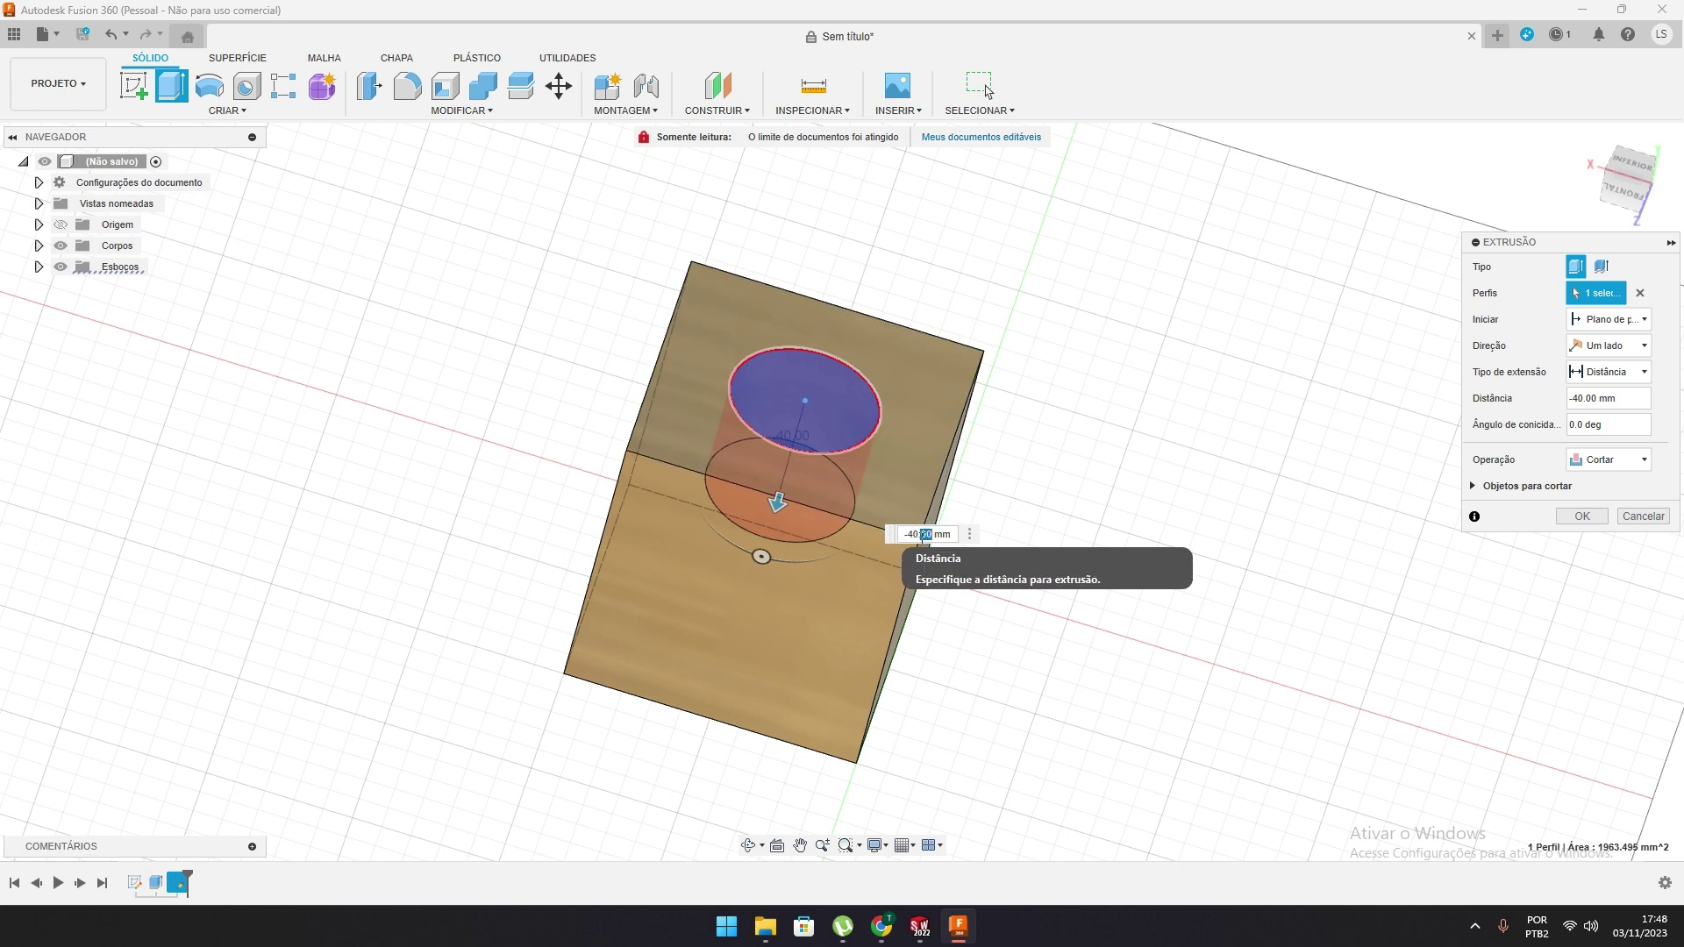
Try a 50 mm outward extrusion with Cortar, and set it up as a 50 mm extrusion with Unir instead
key(Return)
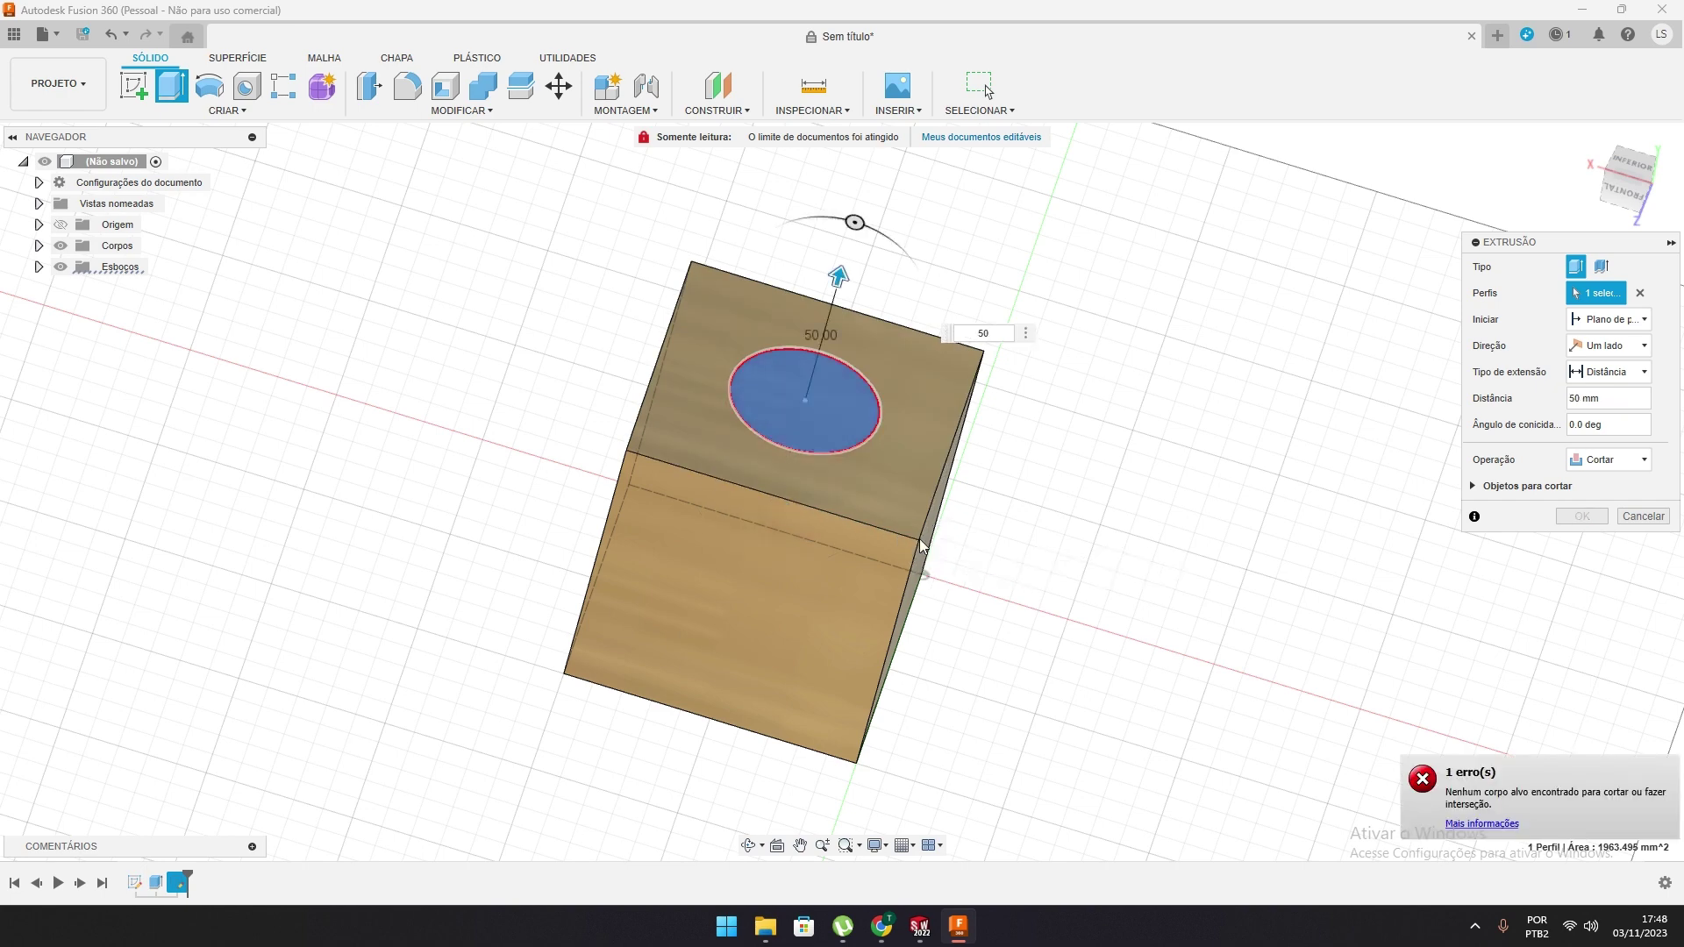
shift+middle_drag(1073, 481, 868, 357)
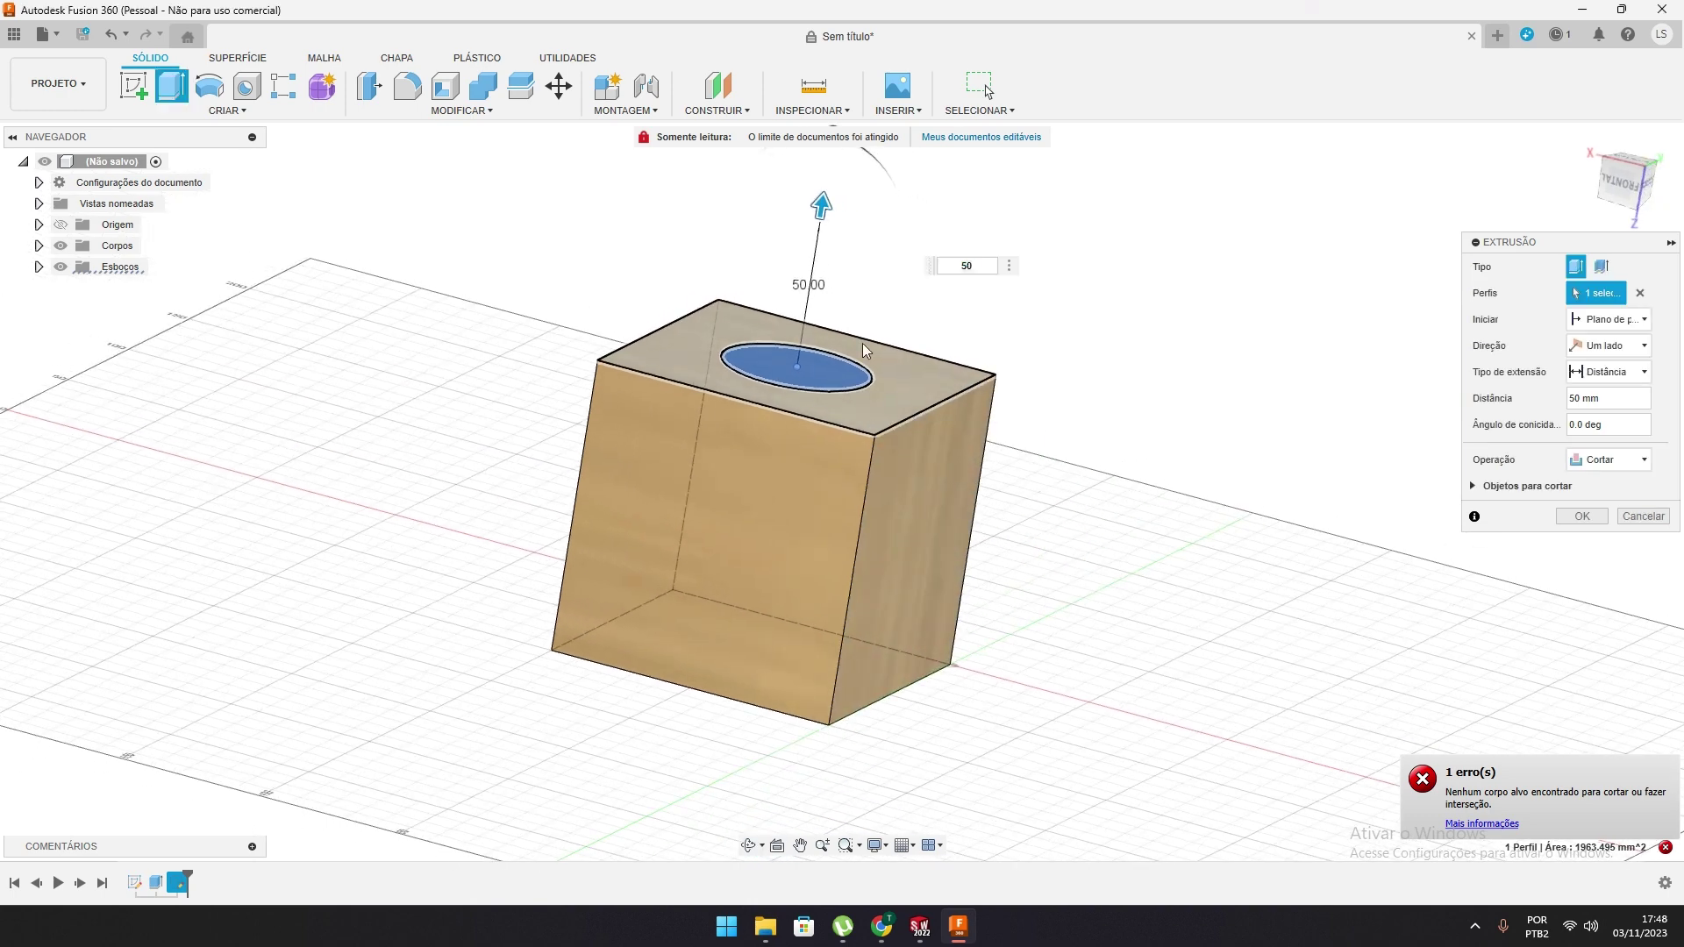
mouse_move(824, 208)
mouse_down()
mouse_move(808, 256)
mouse_move(811, 230)
mouse_up()
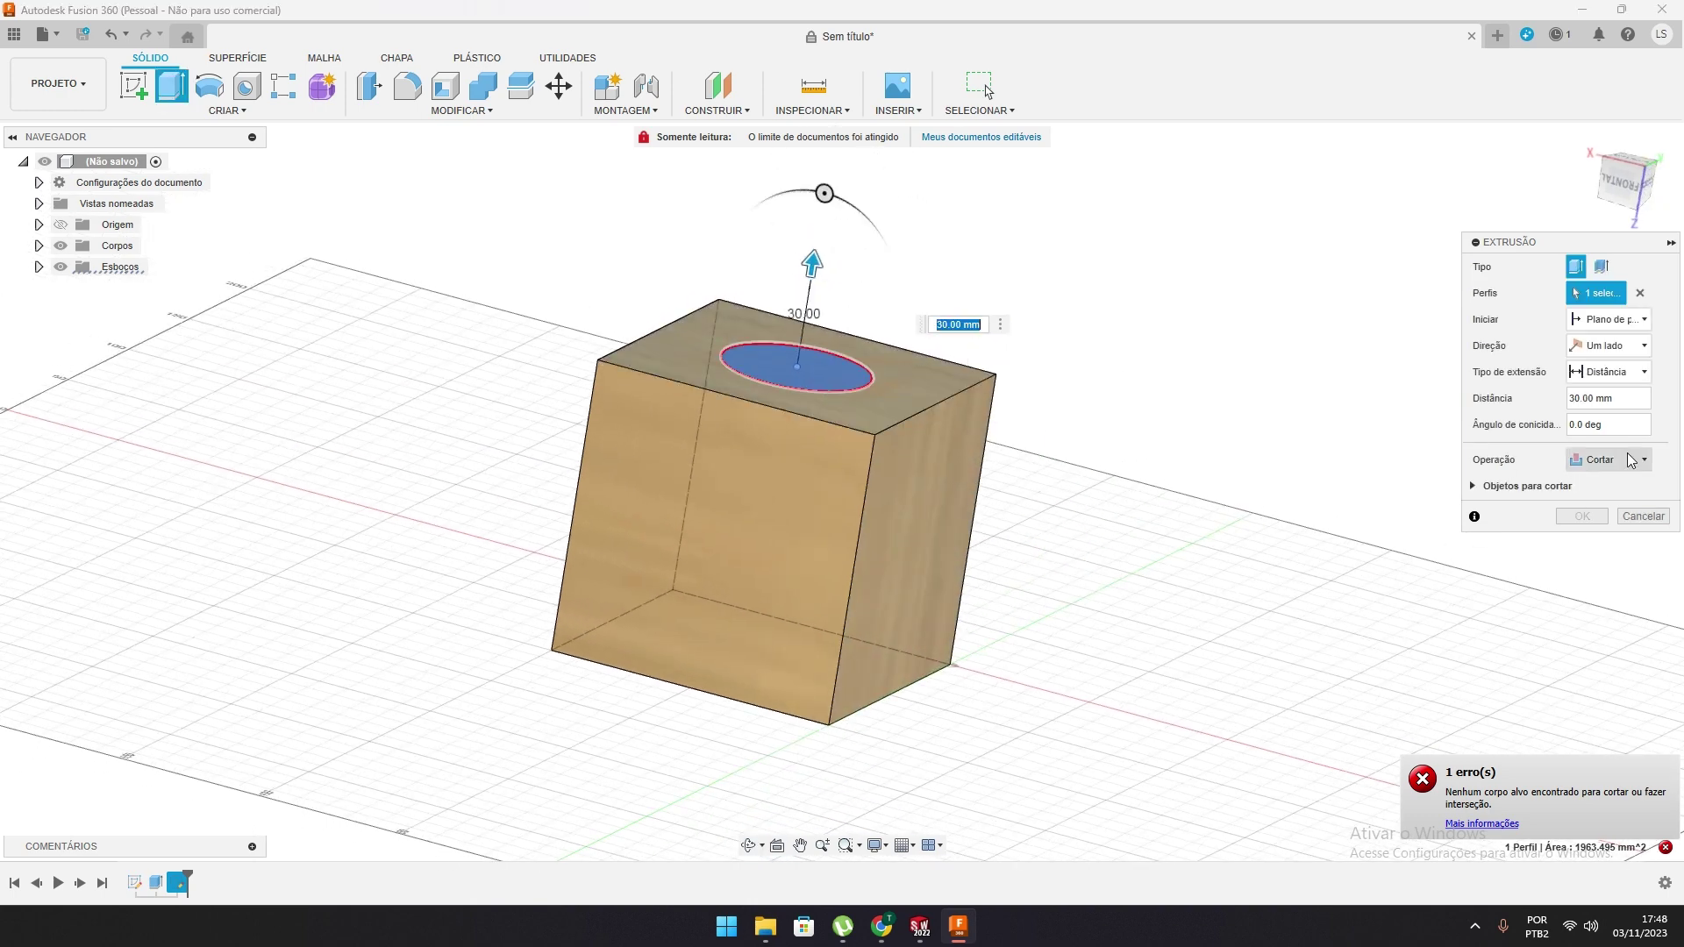
click(1635, 471)
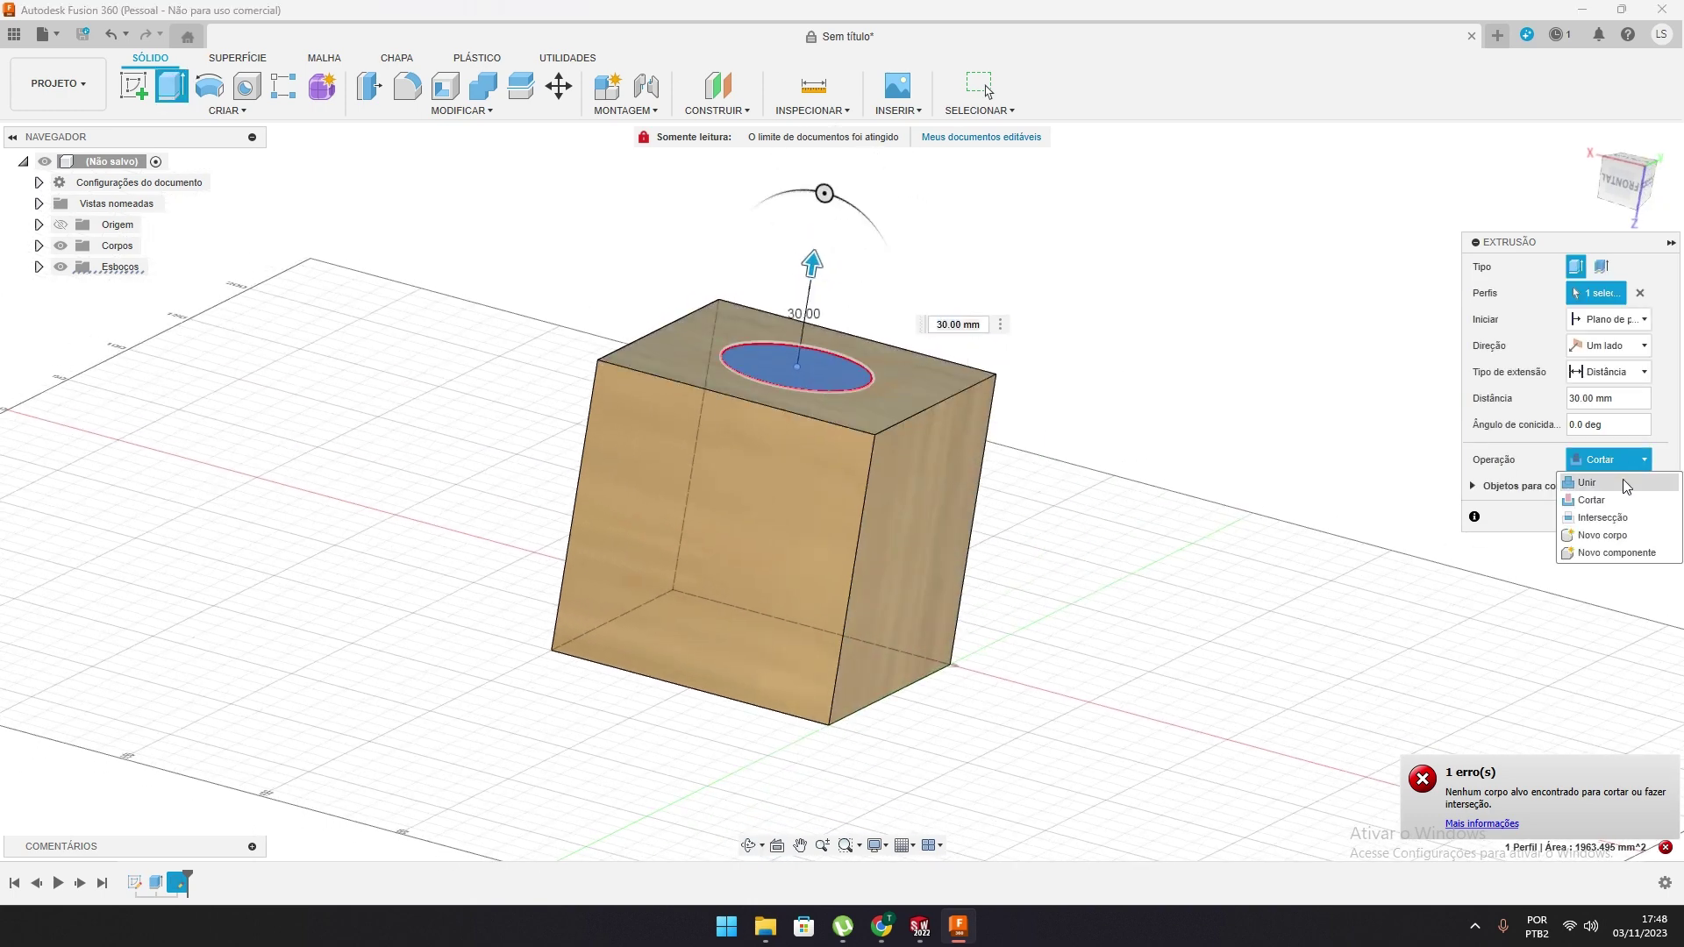
click(1627, 485)
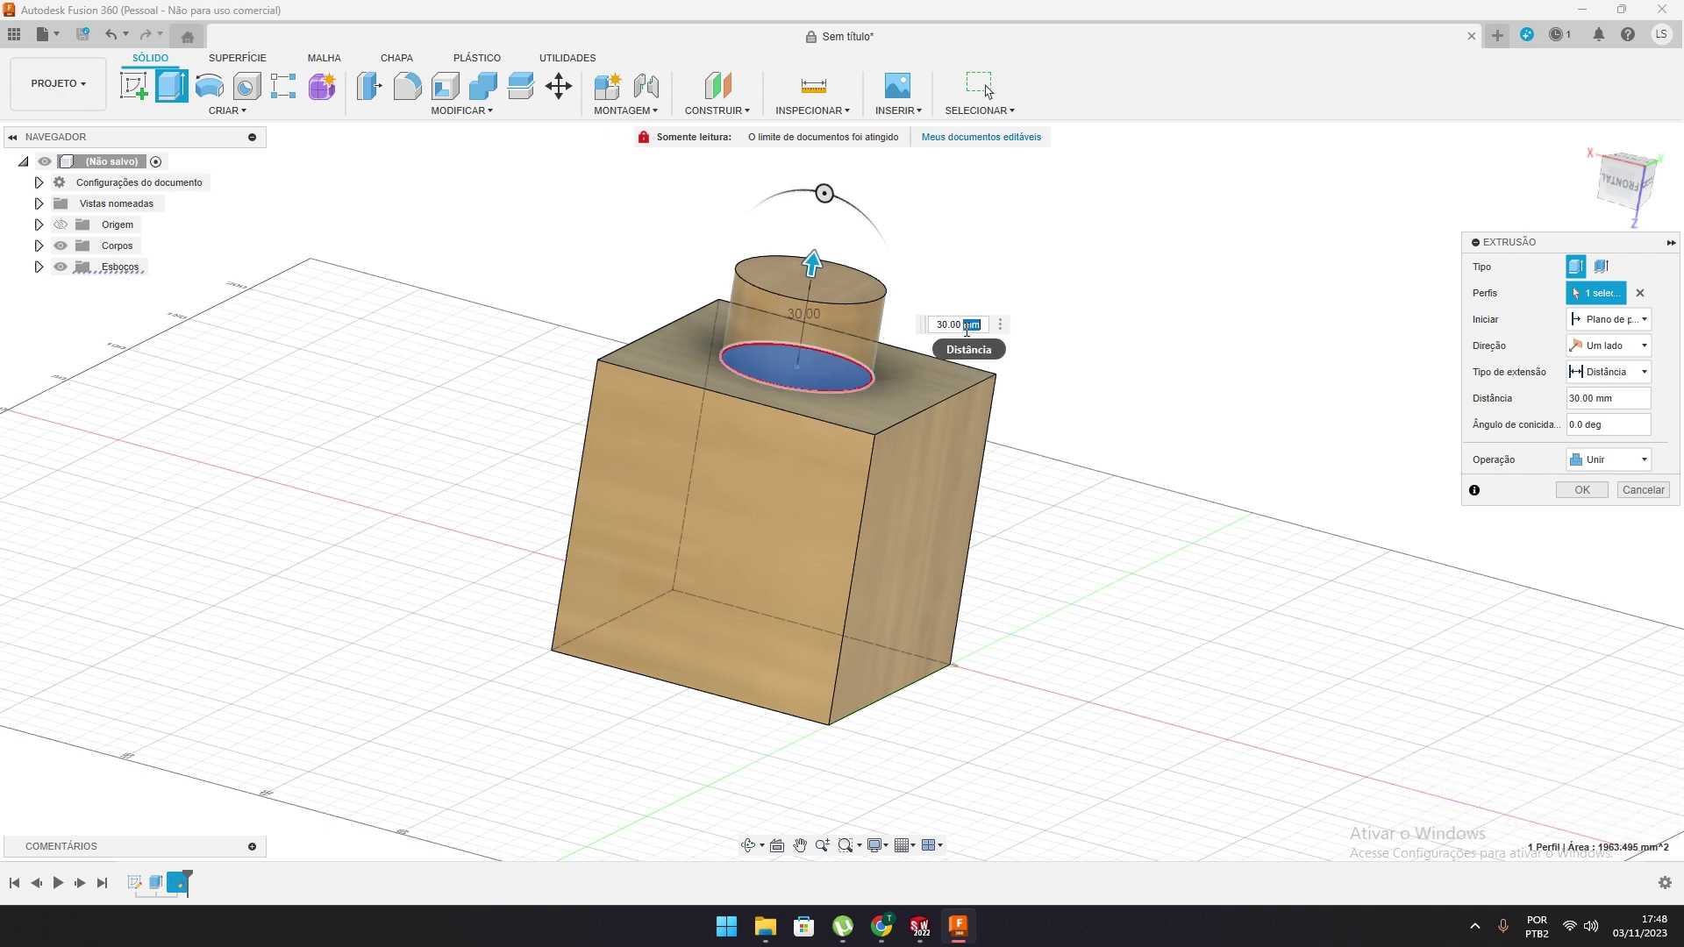
text(50)
key(Return)
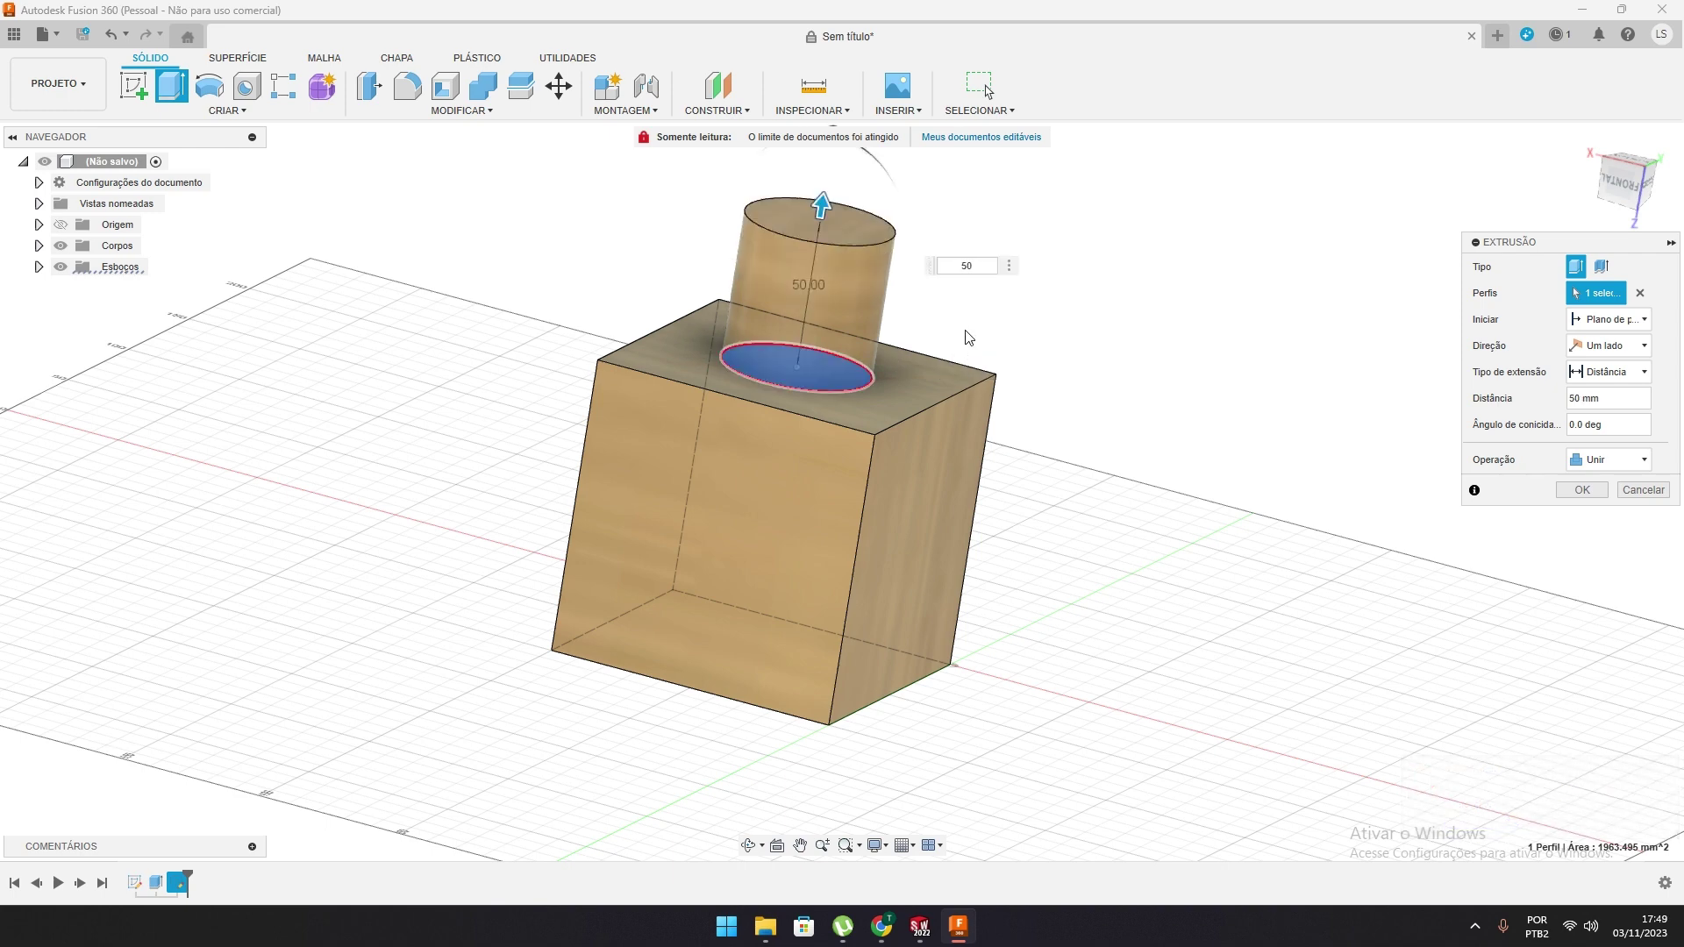
Cut the circle 50 mm deep into the cube with Cortar, and undo the cut to return to the circle sketch
shift+middle_drag(972, 337, 921, 484)
text(-)
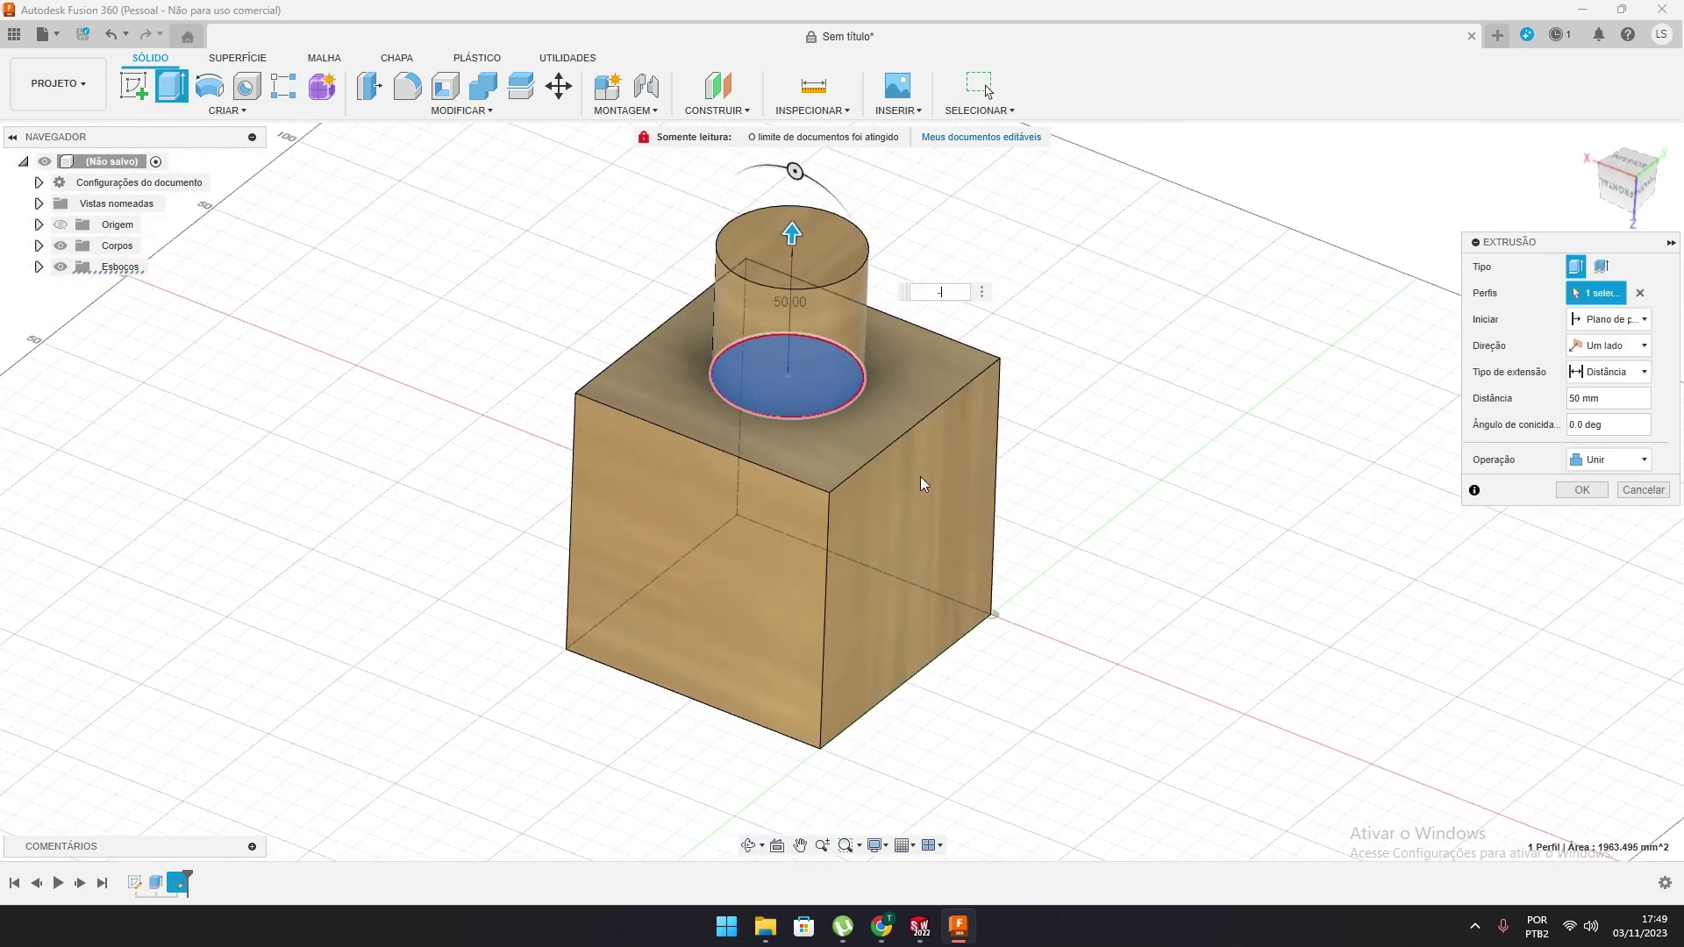
text(50)
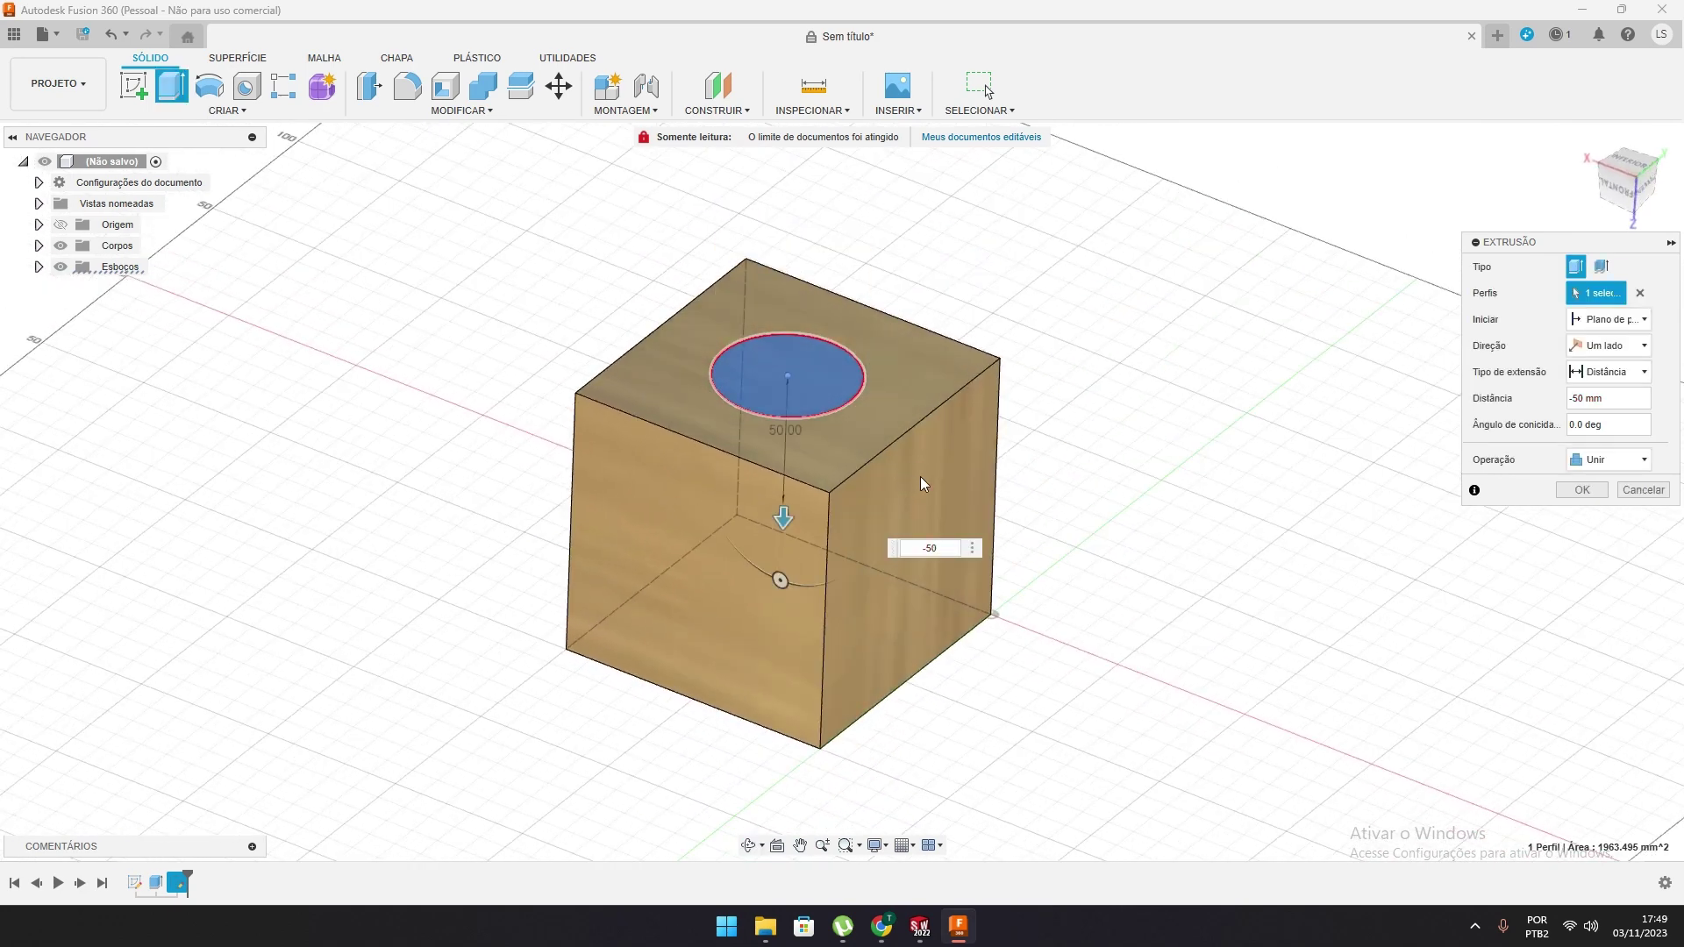
shift+middle_drag(850, 577, 830, 479)
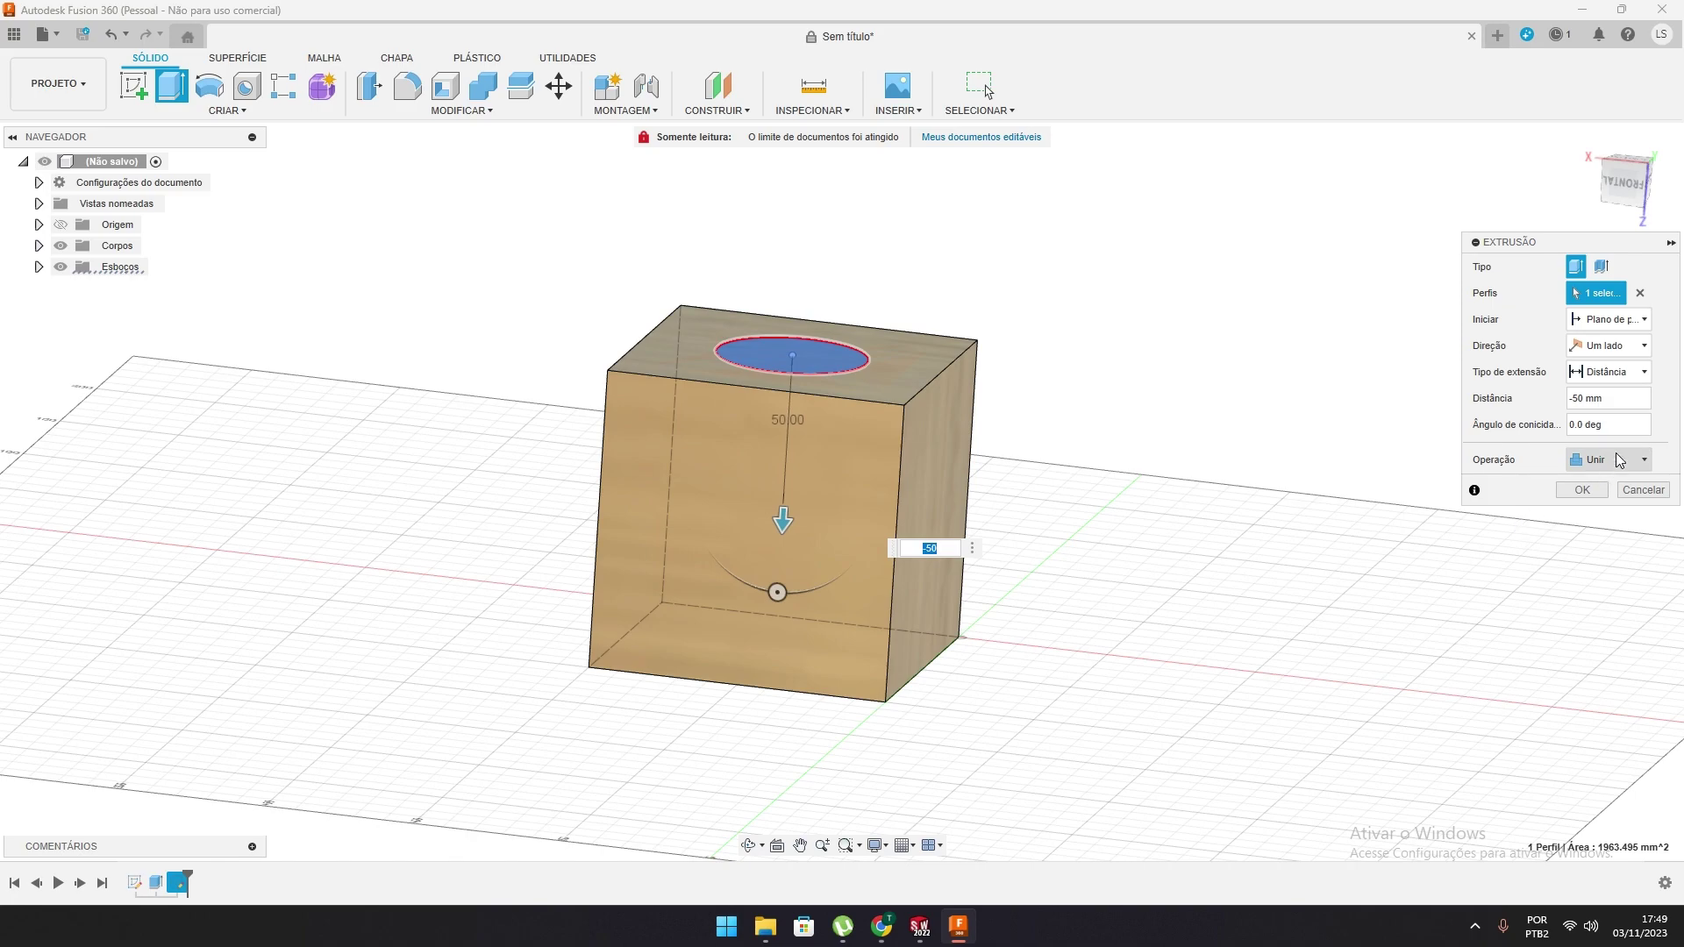
click(1590, 500)
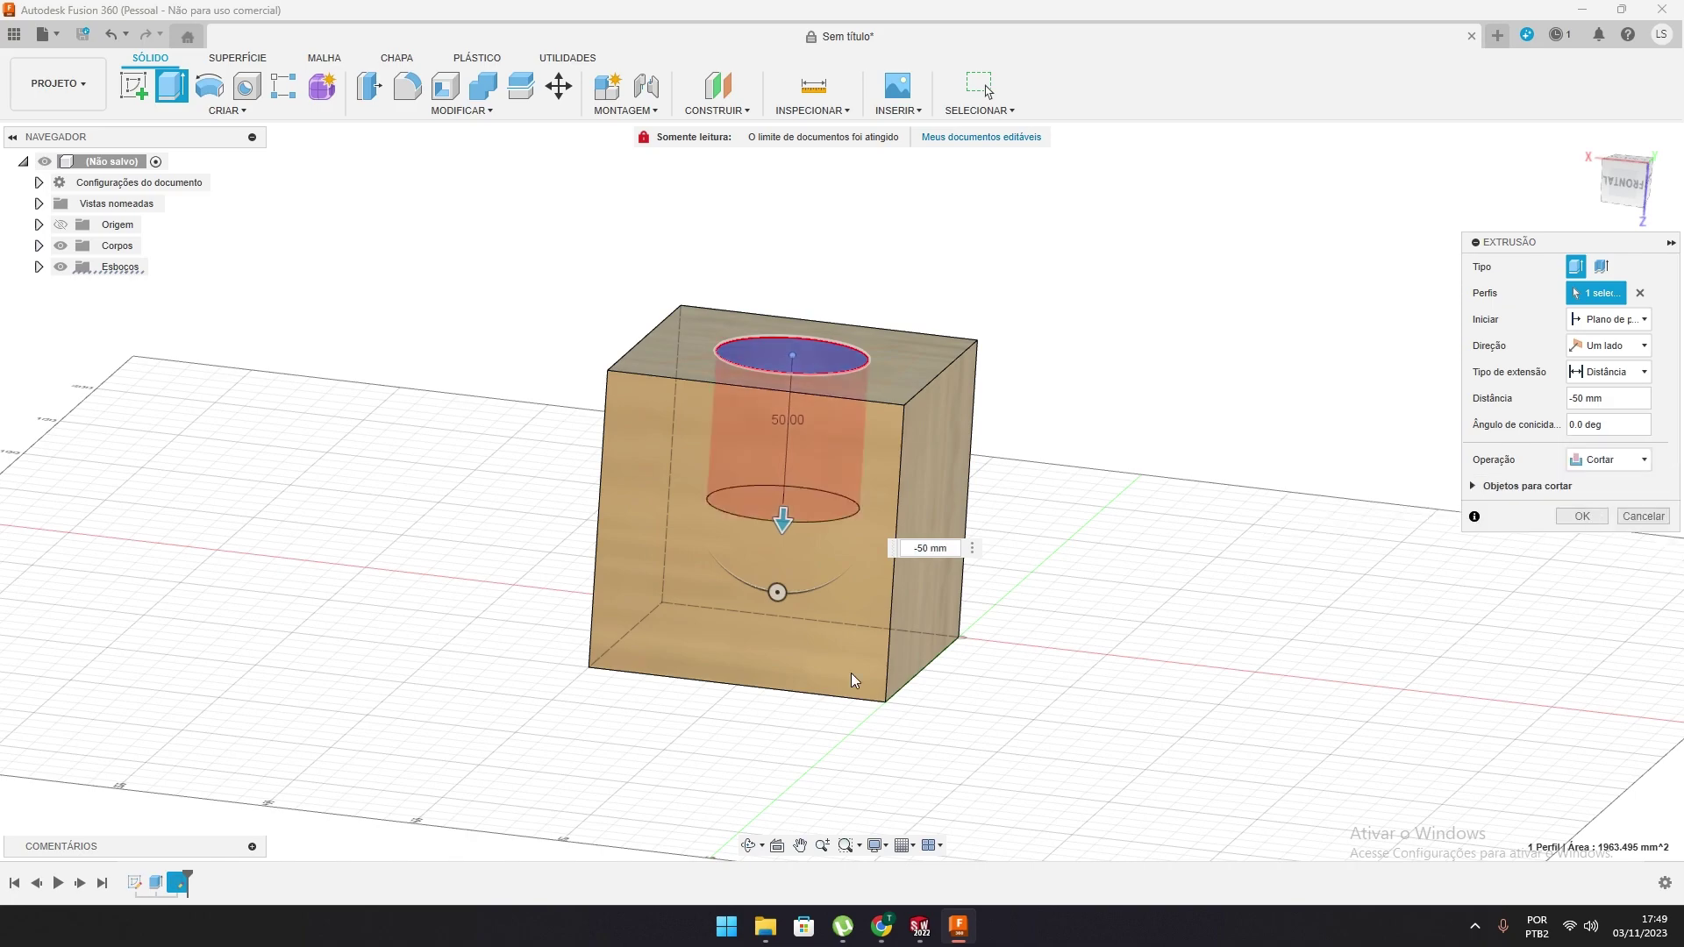
shift+middle_drag(877, 561, 855, 401)
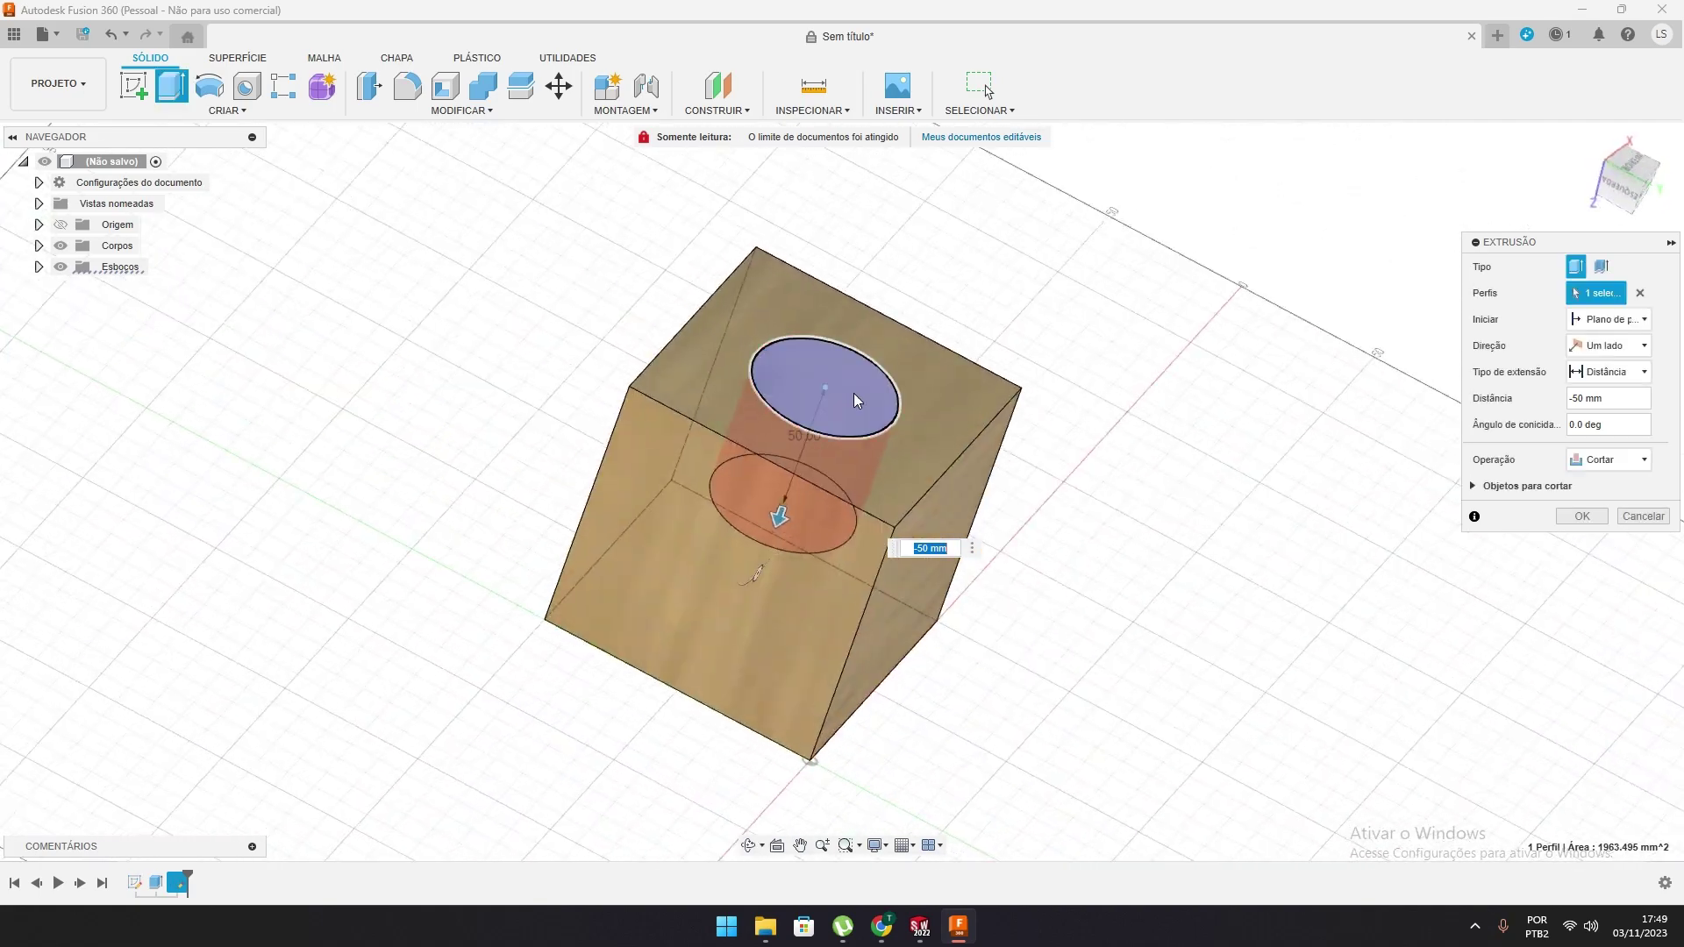
key(Return)
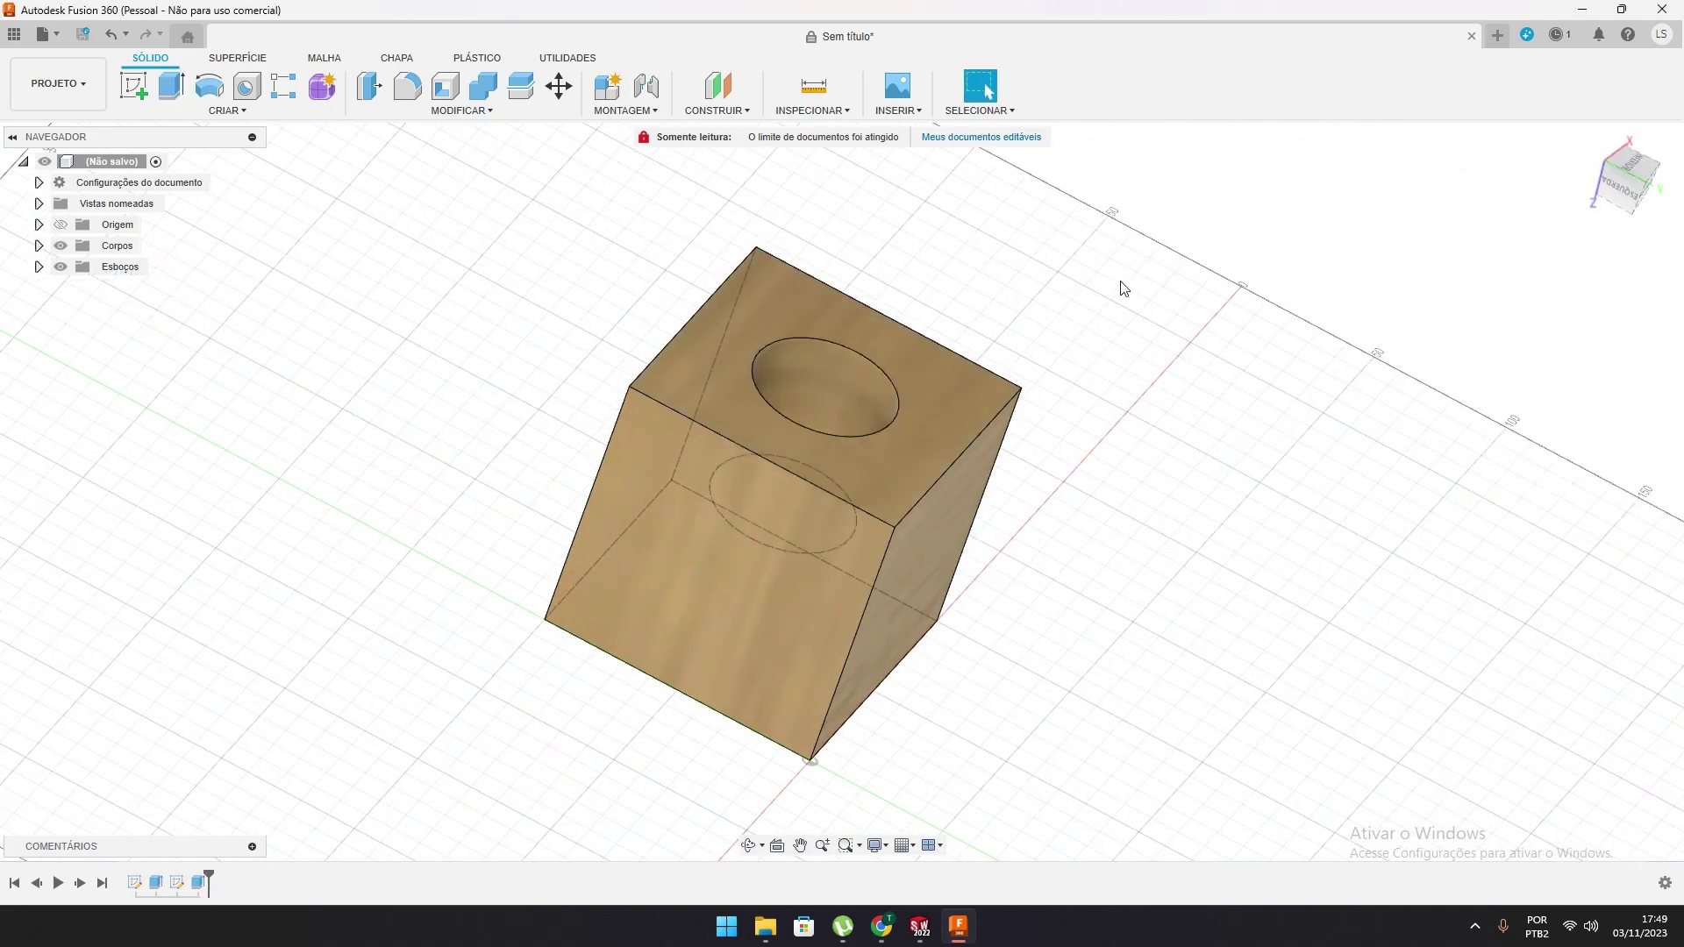
shift+middle_drag(1009, 435, 760, 409)
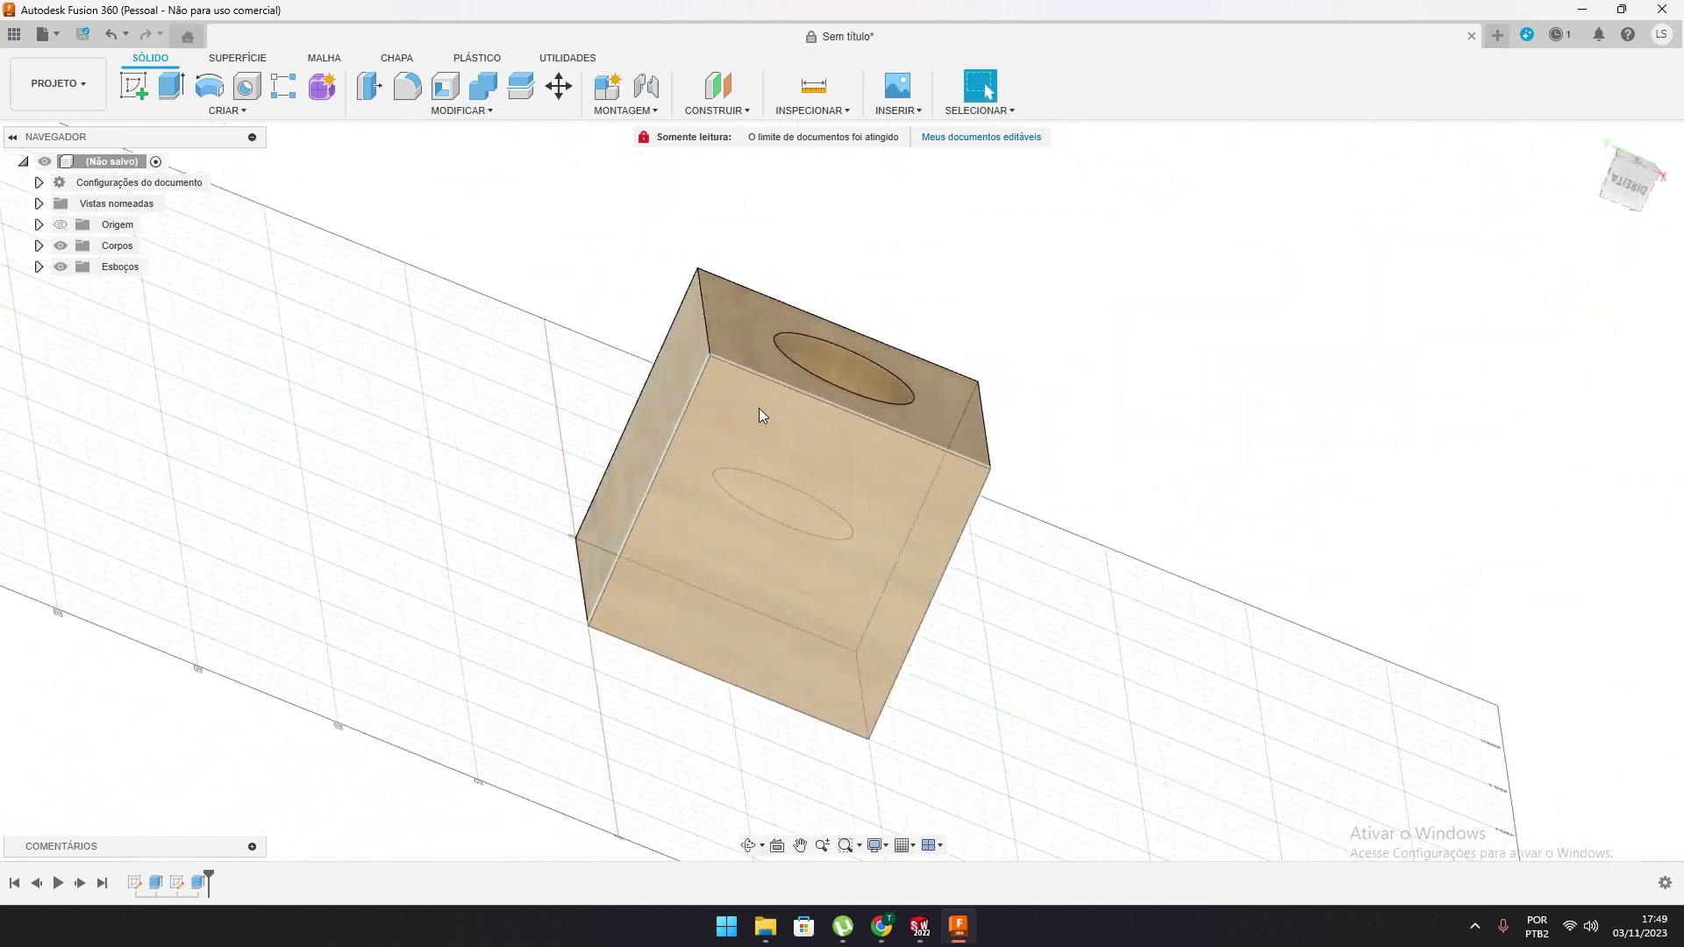
click(760, 408)
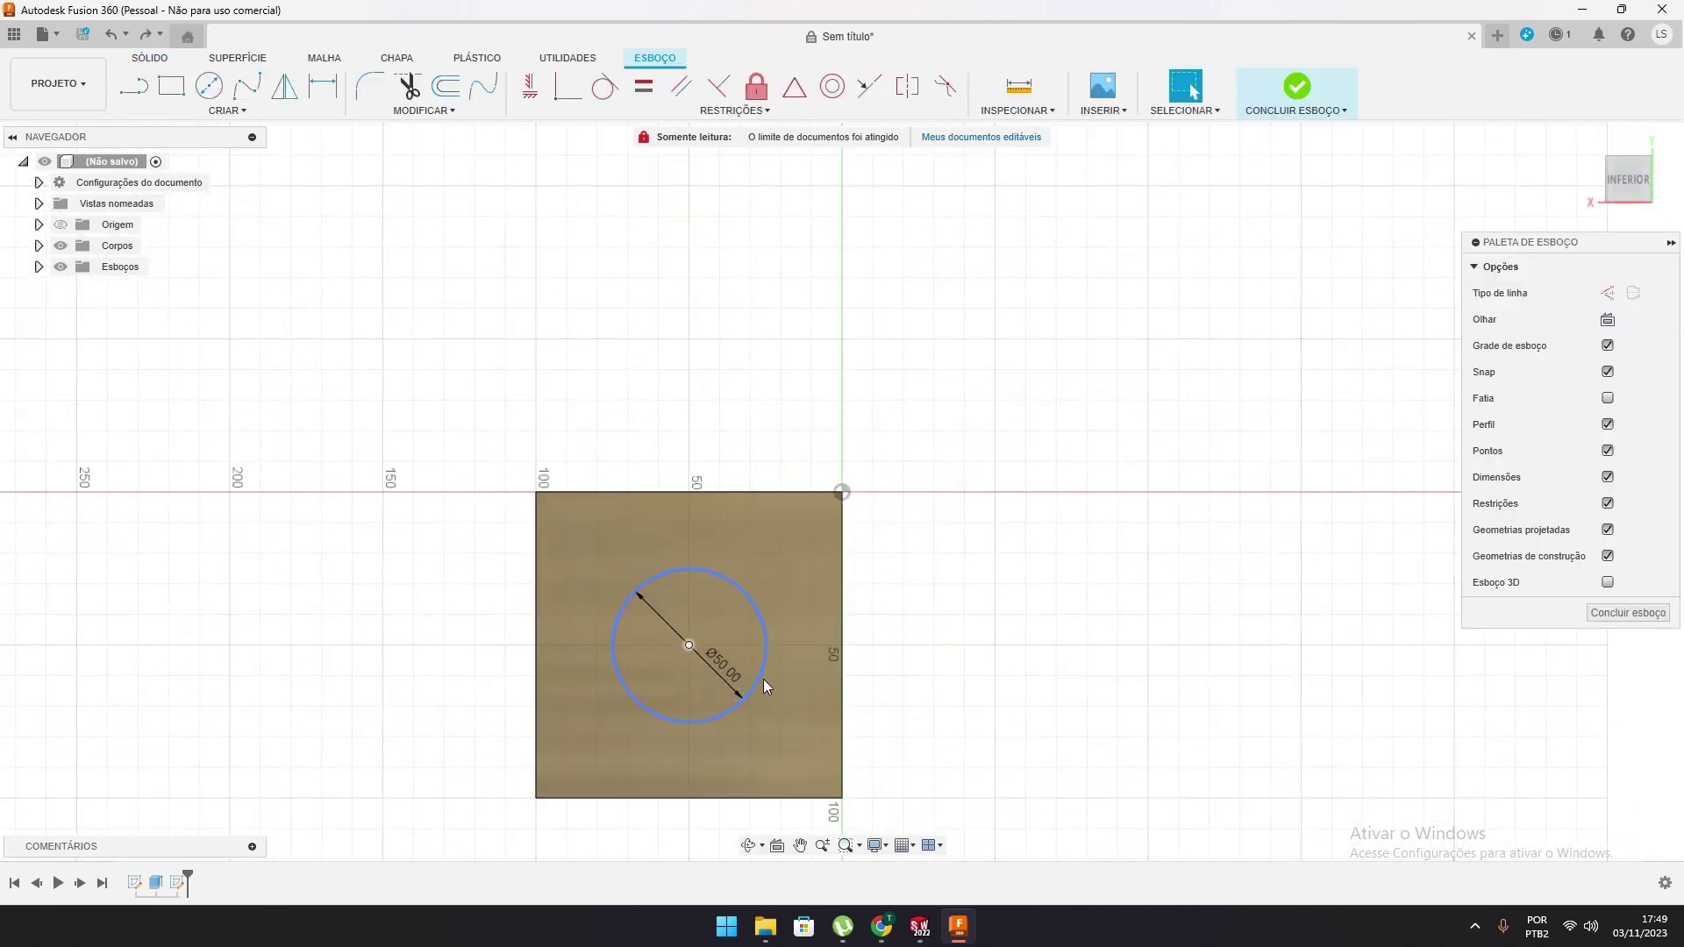
Extrude the circle by -100 mm with the Cortar operation to cut a hole through the whole cube
mouse_move(708, 707)
shift+middle_down()
mouse_move(715, 591)
mouse_move(717, 680)
shift+middle_up()
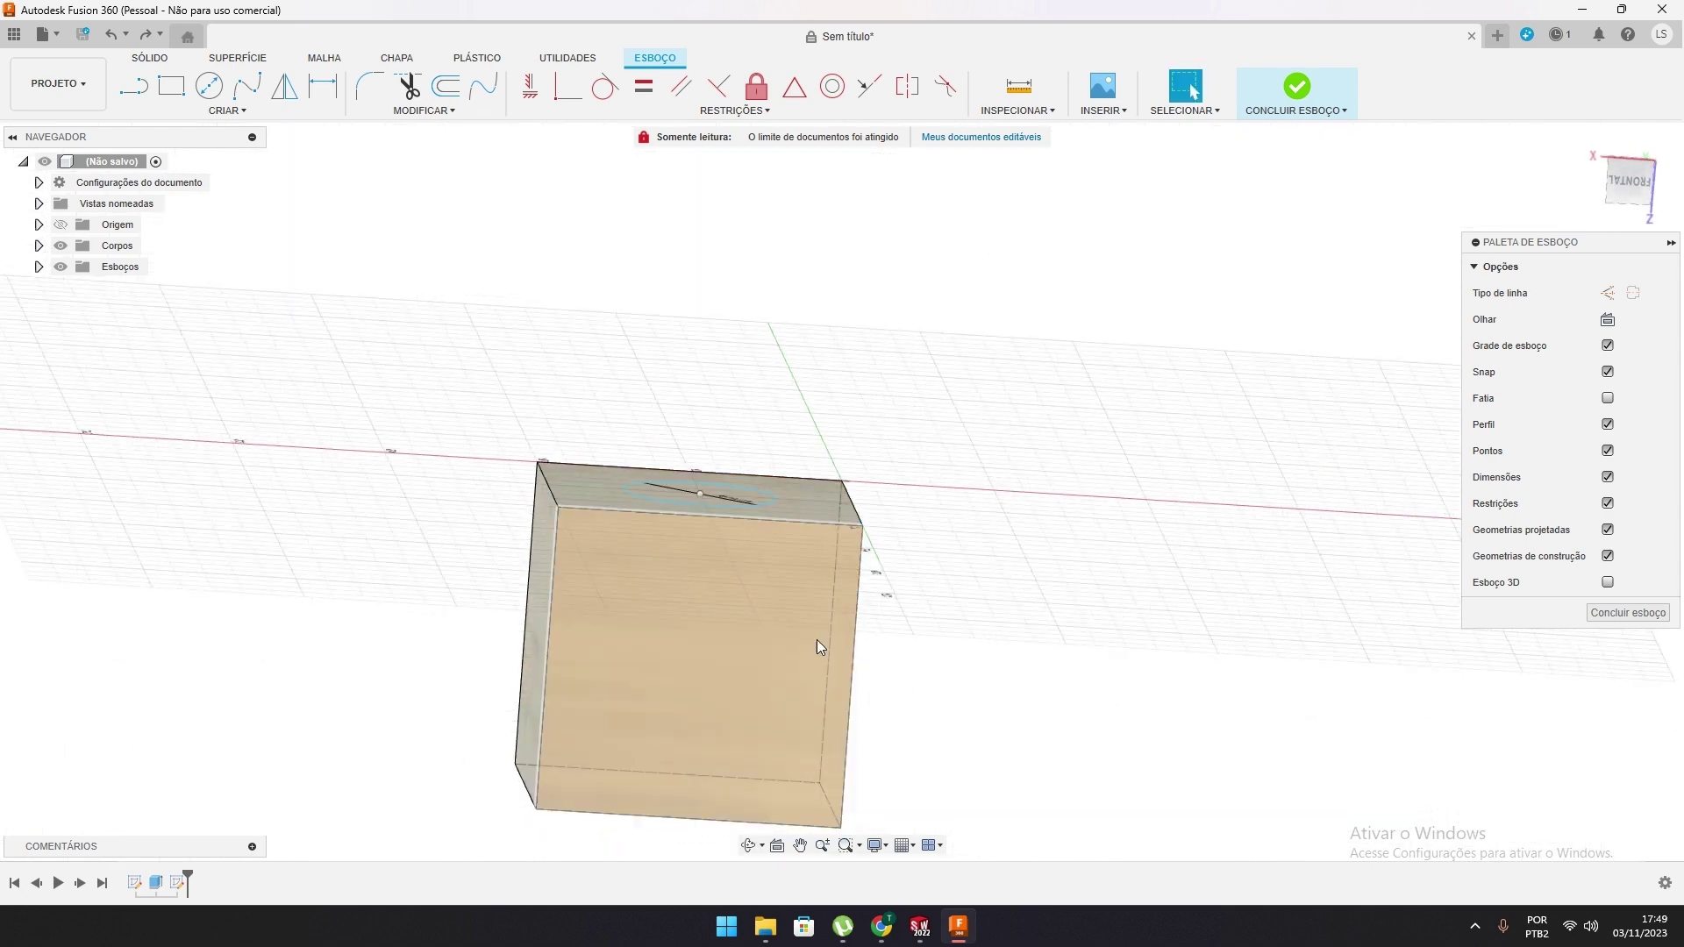
mouse_move(695, 322)
shift+middle_down()
mouse_move(676, 350)
mouse_move(150, 193)
shift+middle_up()
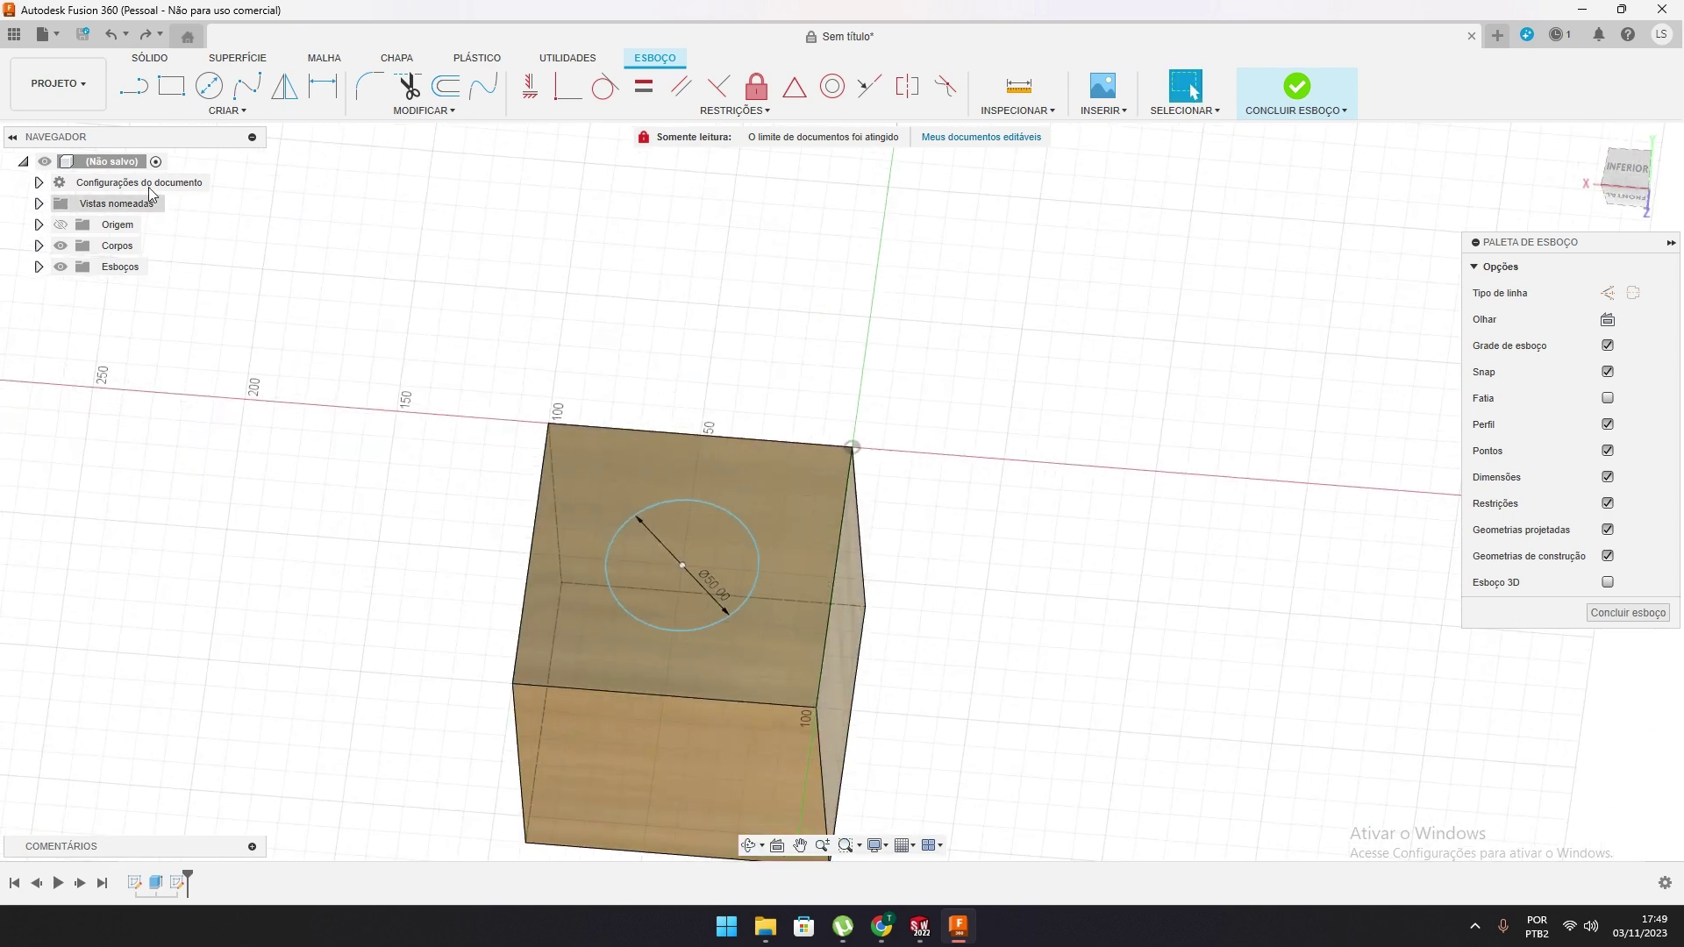
click(164, 62)
click(169, 89)
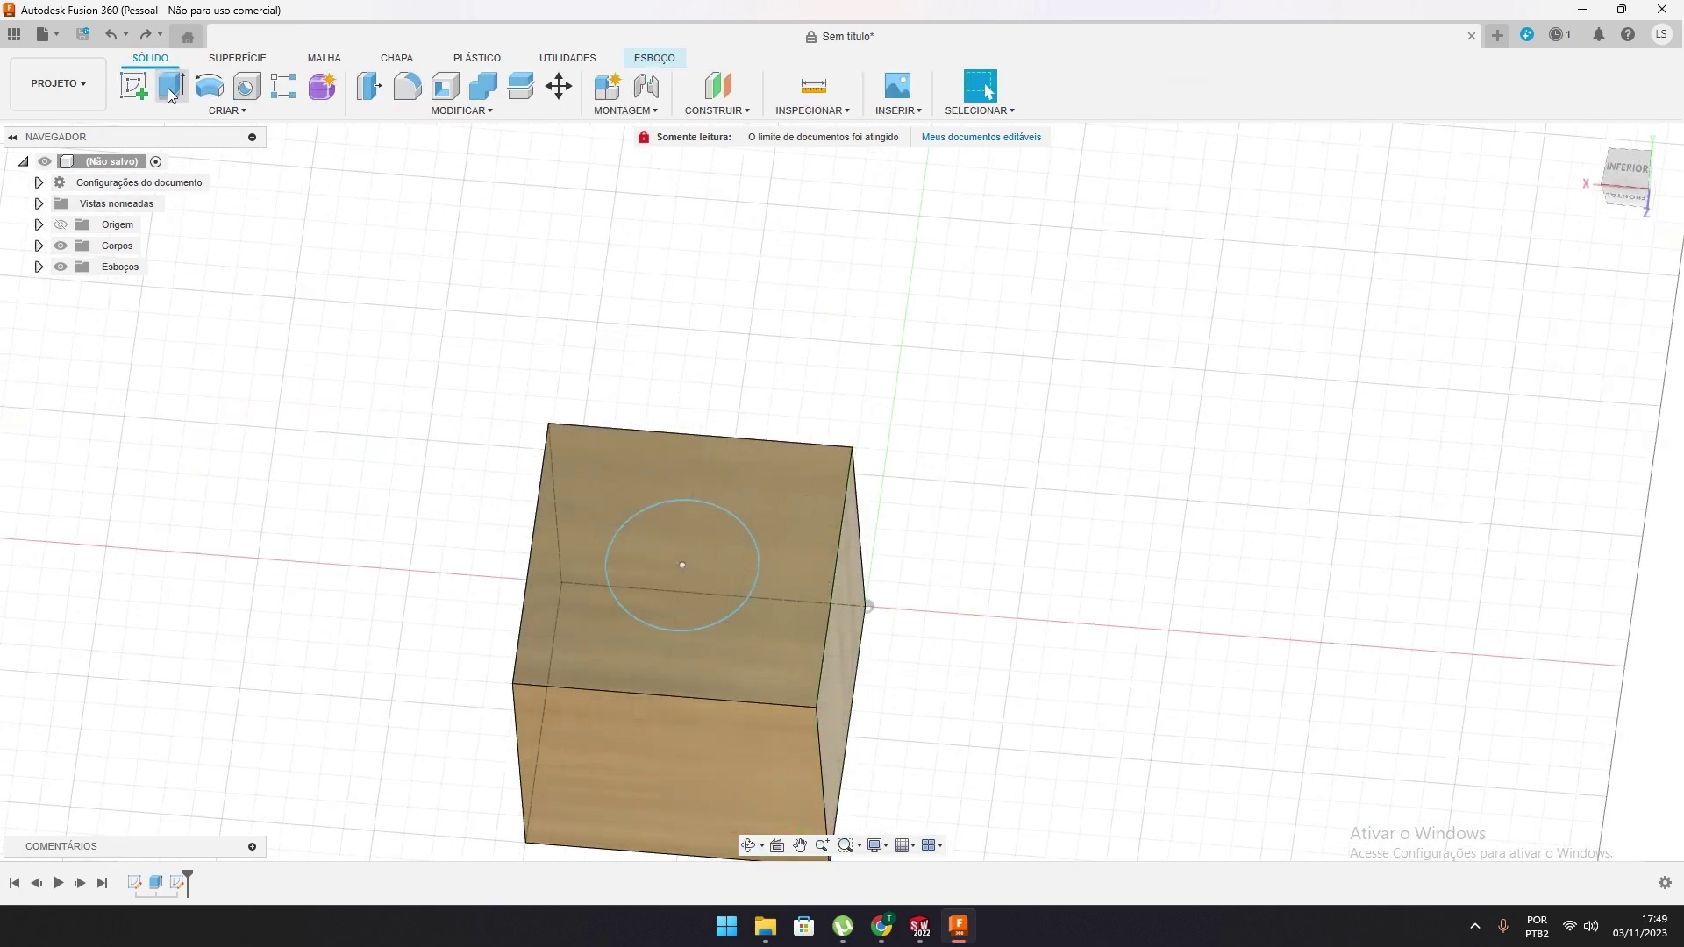
click(726, 572)
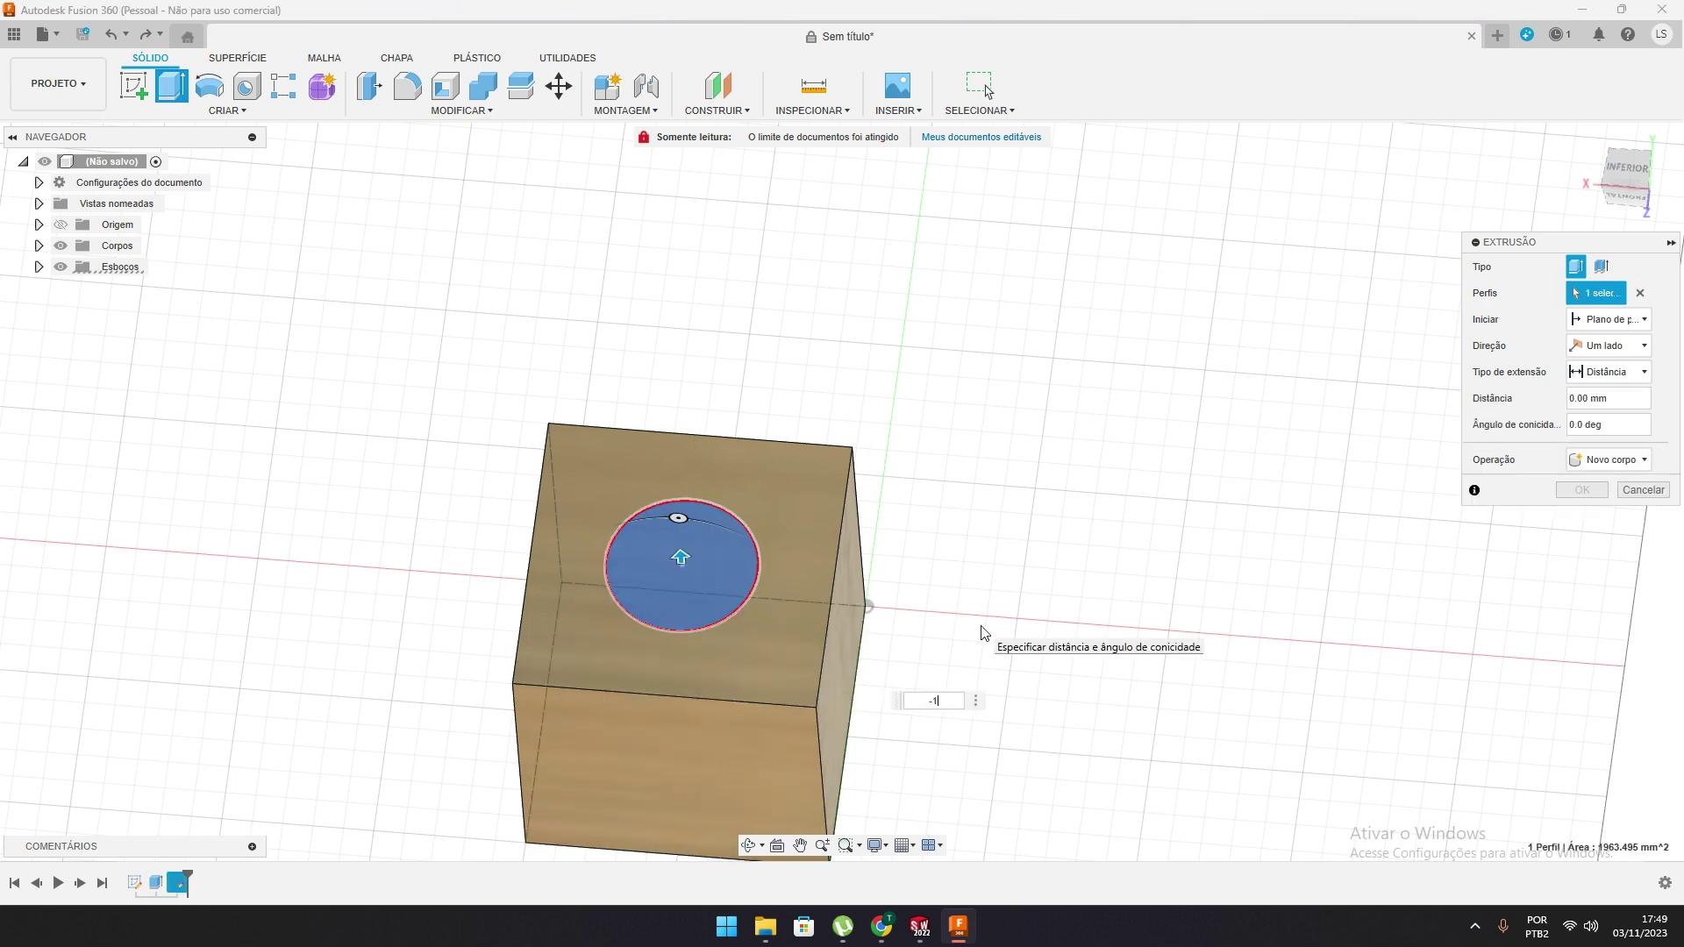
key(Return)
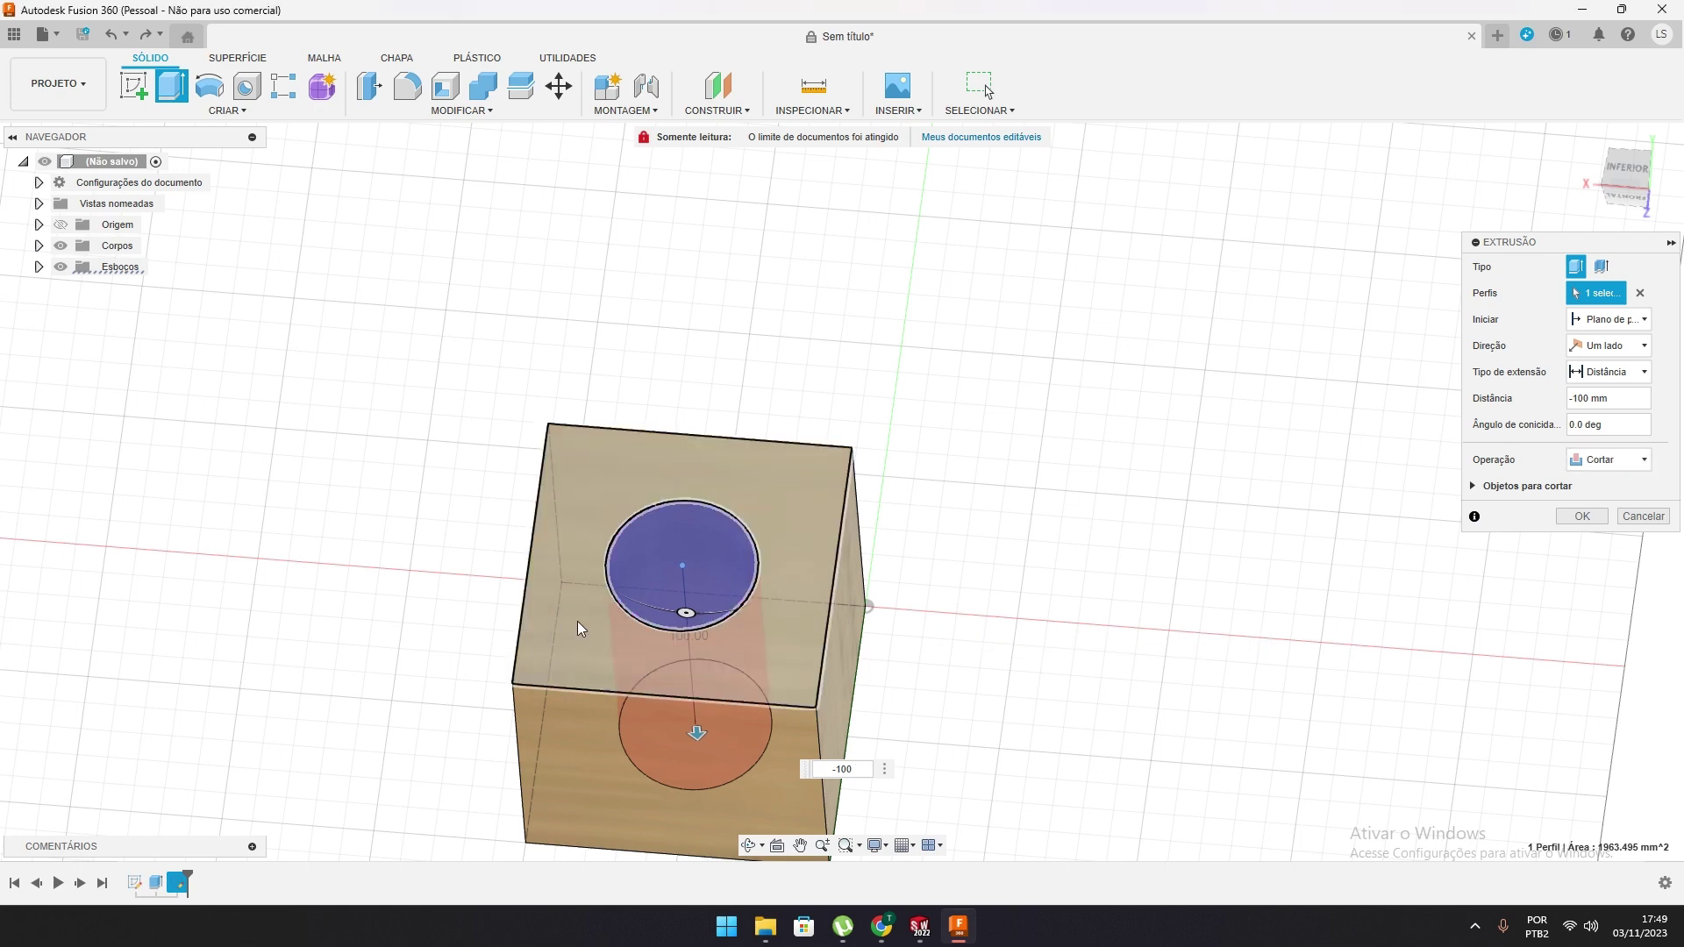
shift+middle_drag(579, 620, 712, 537)
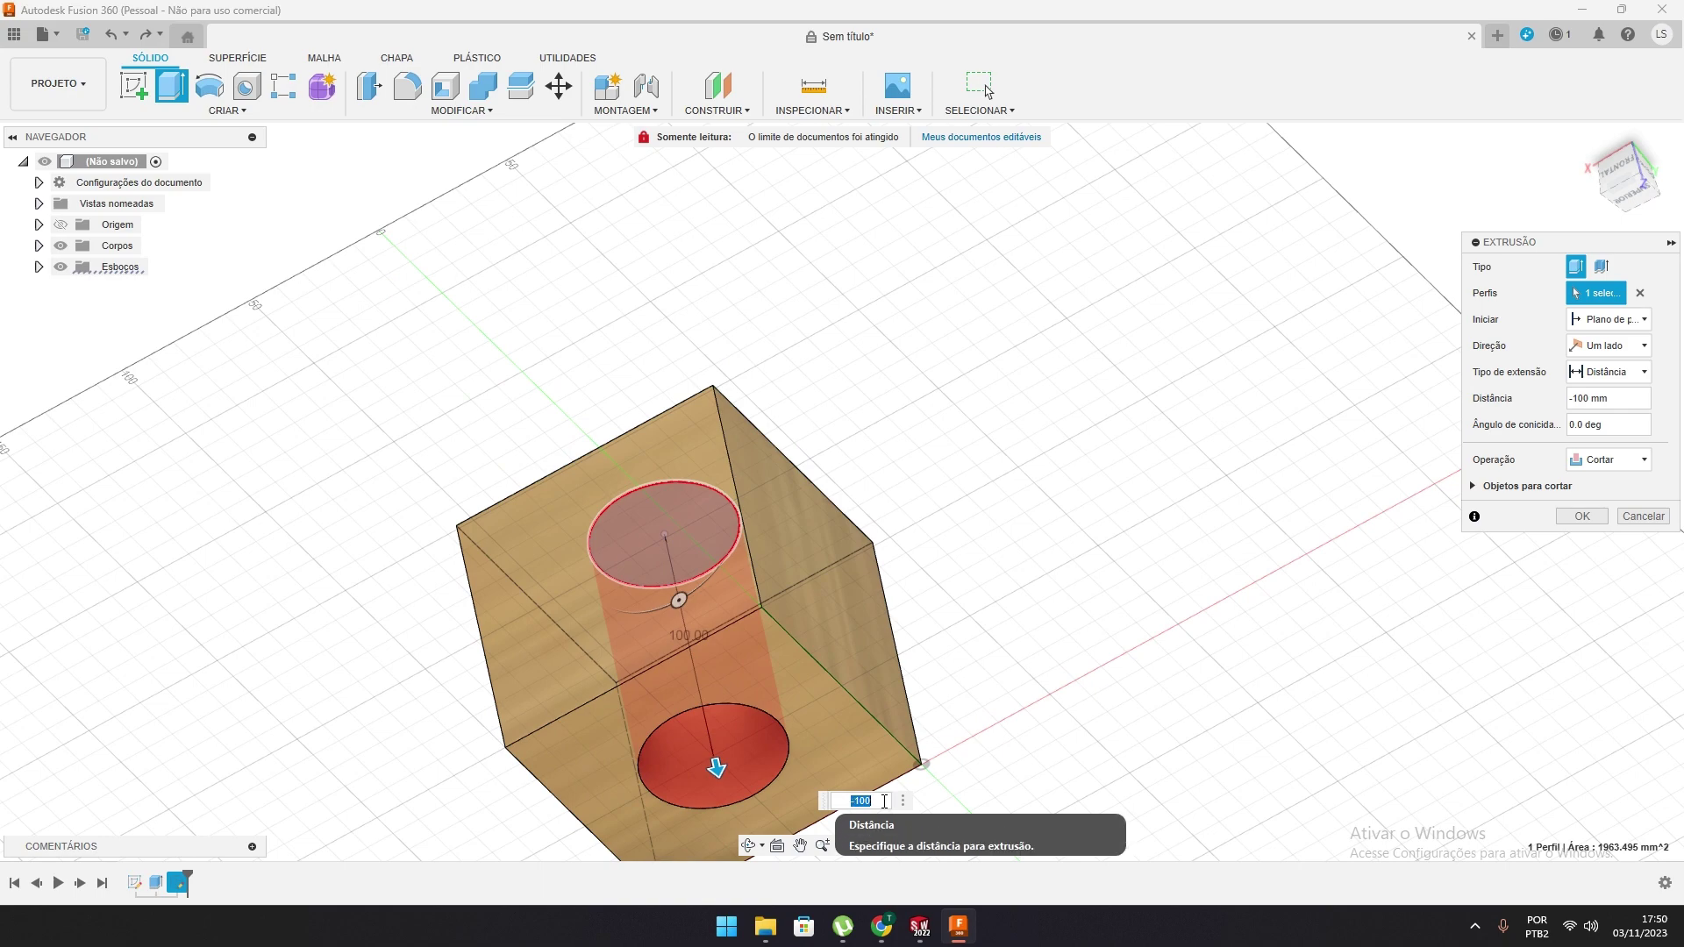
key(Return)
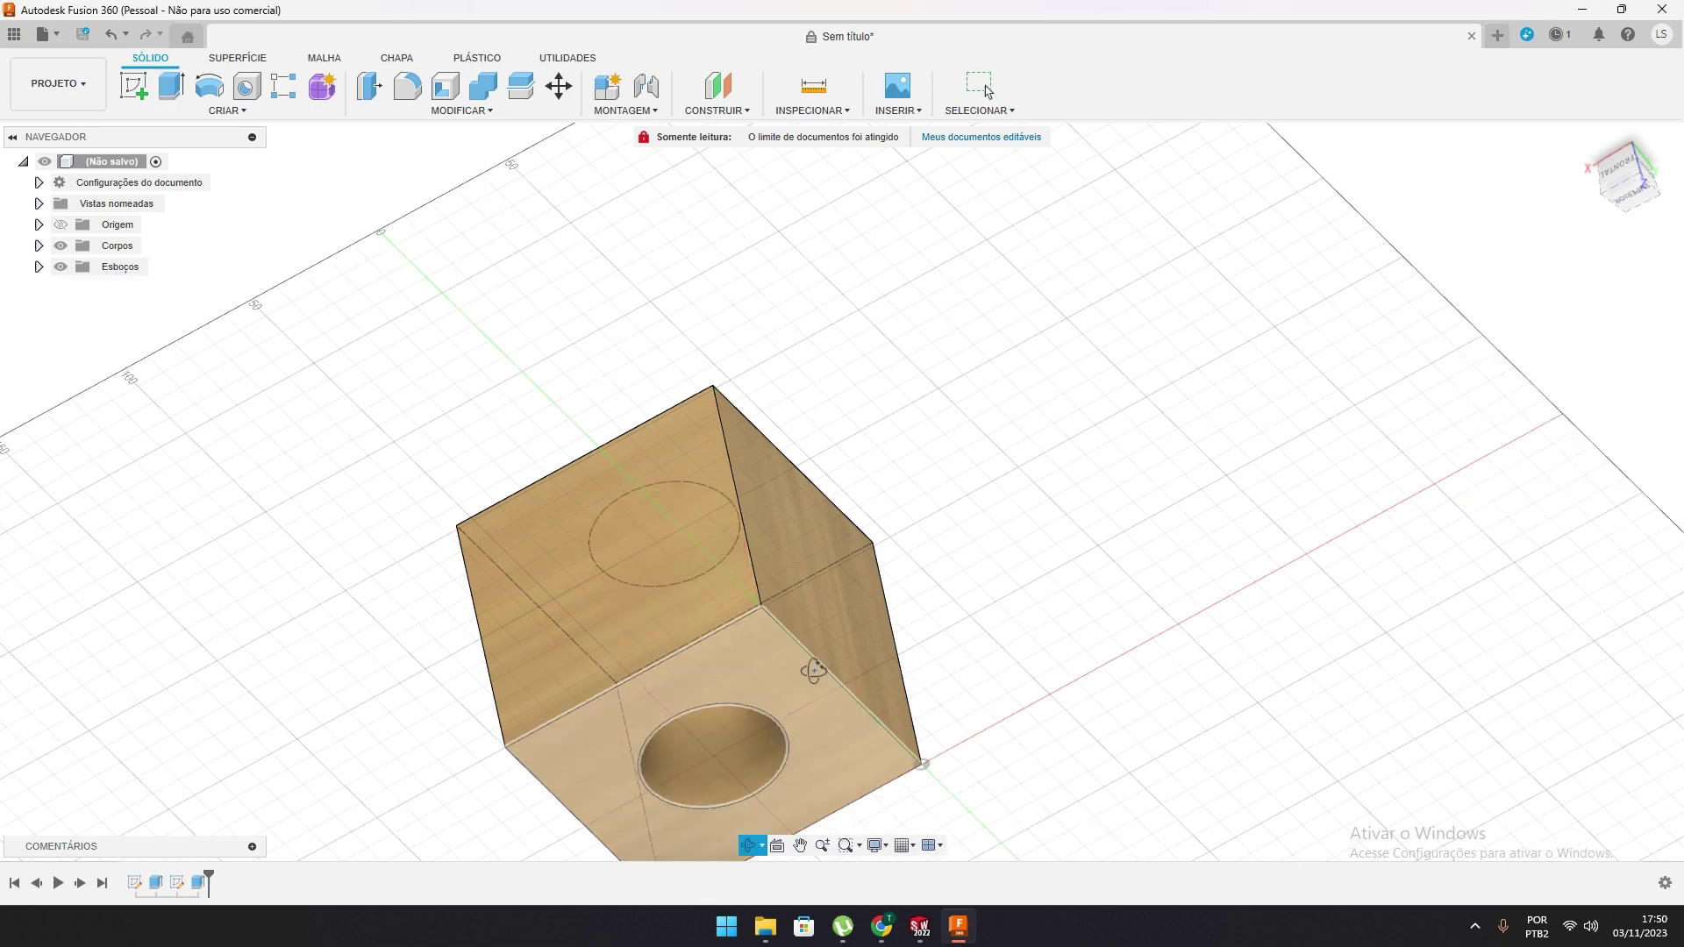
Start a new sketch on the cube's right (DIREITA) side face, adjacent to the hole
shift+middle_drag(772, 614, 781, 683)
scroll(780, 678, down, 8)
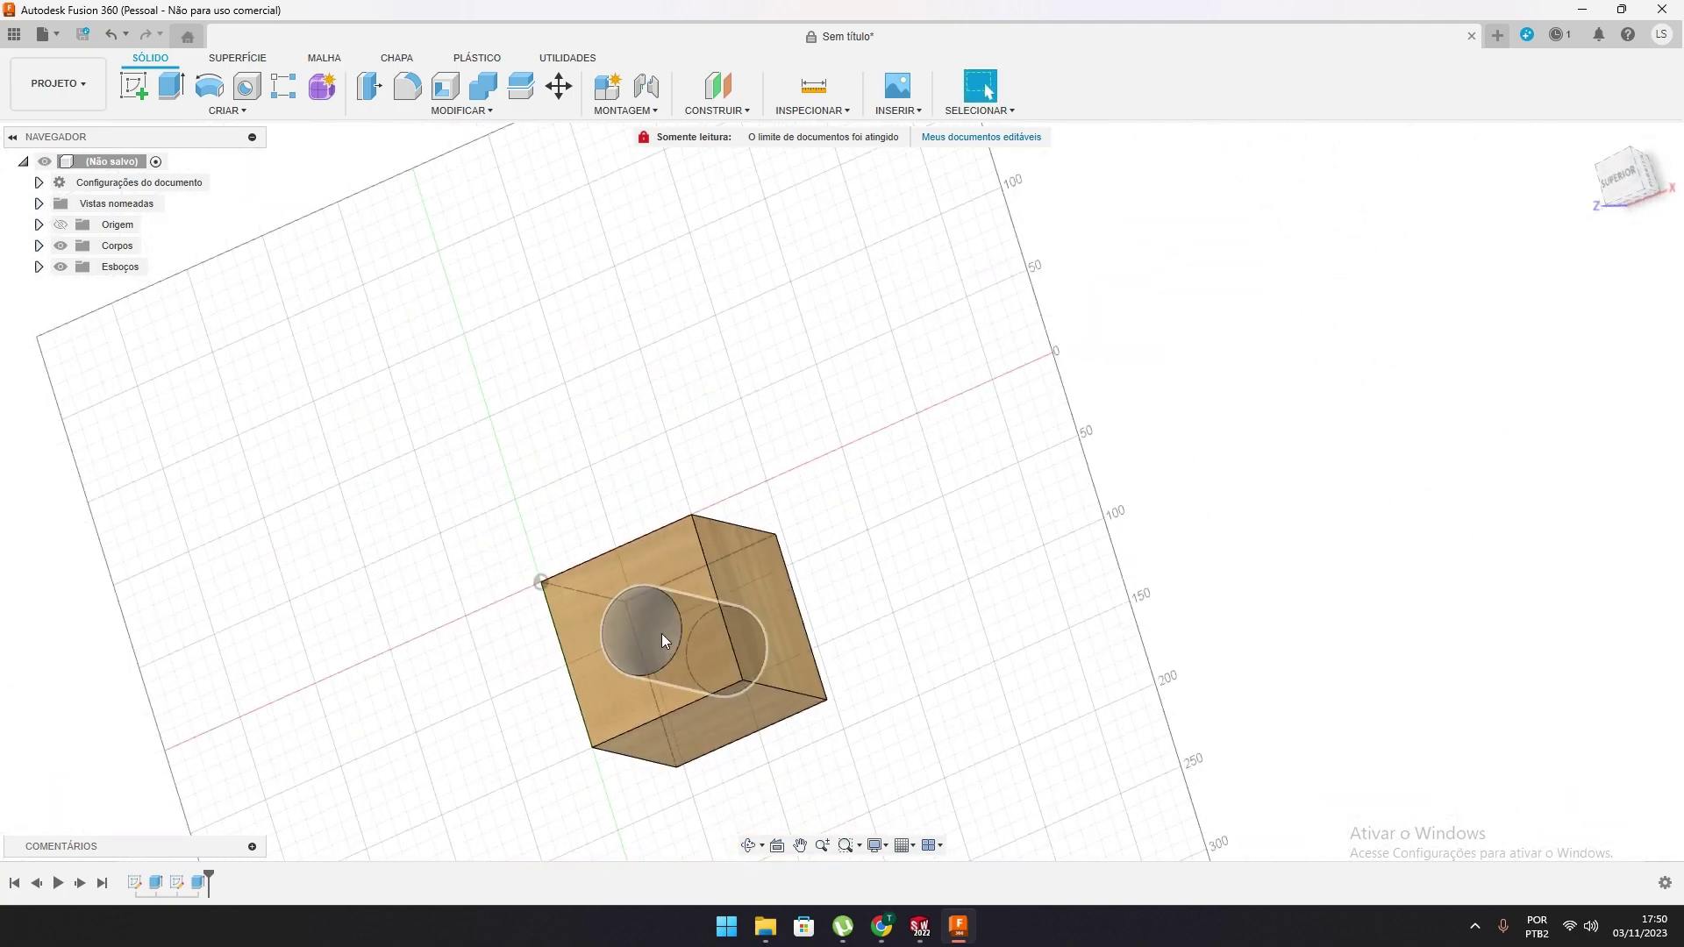
shift+middle_drag(693, 517, 714, 646)
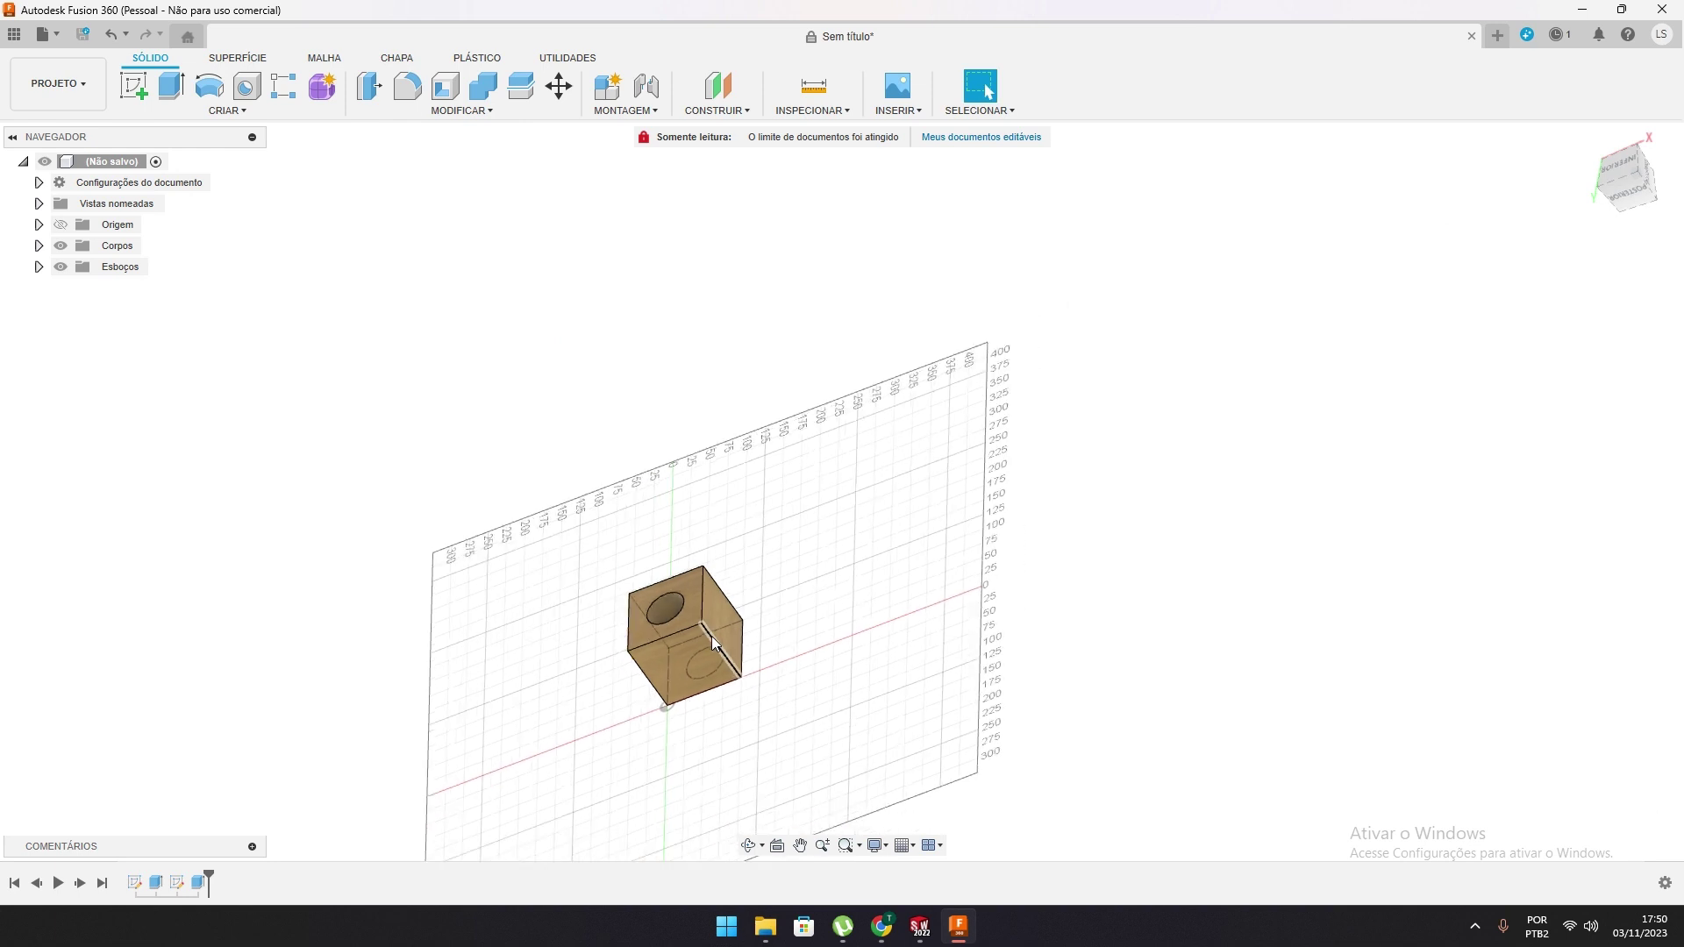
scroll(713, 641, up, 5)
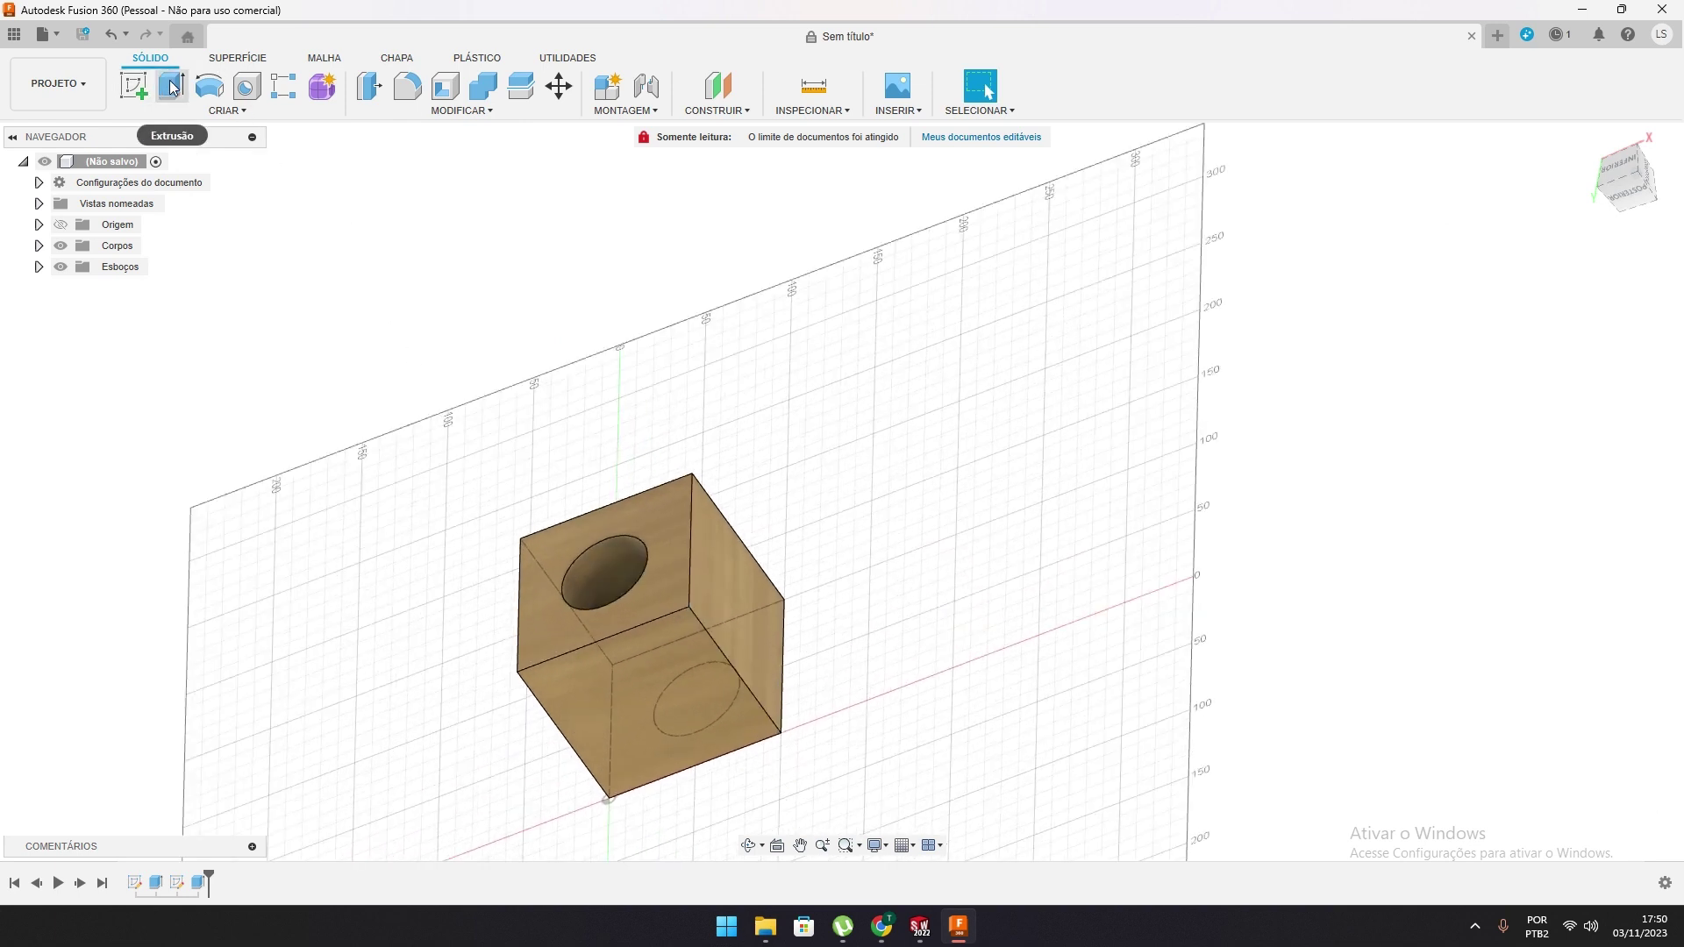
click(140, 88)
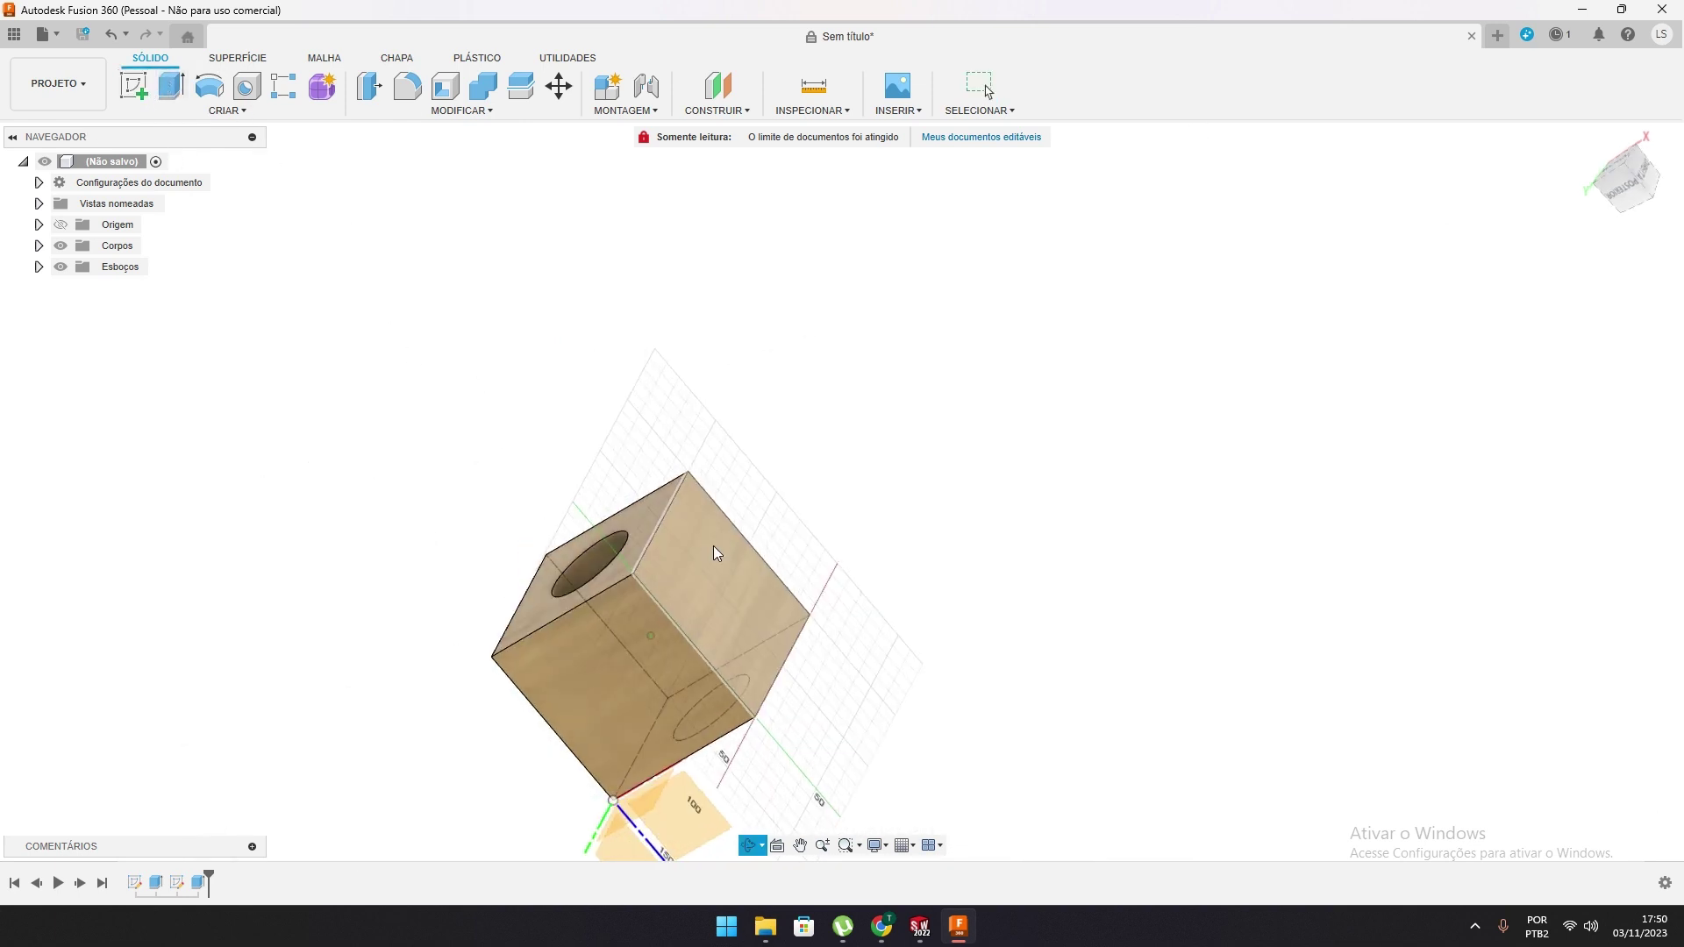
click(719, 594)
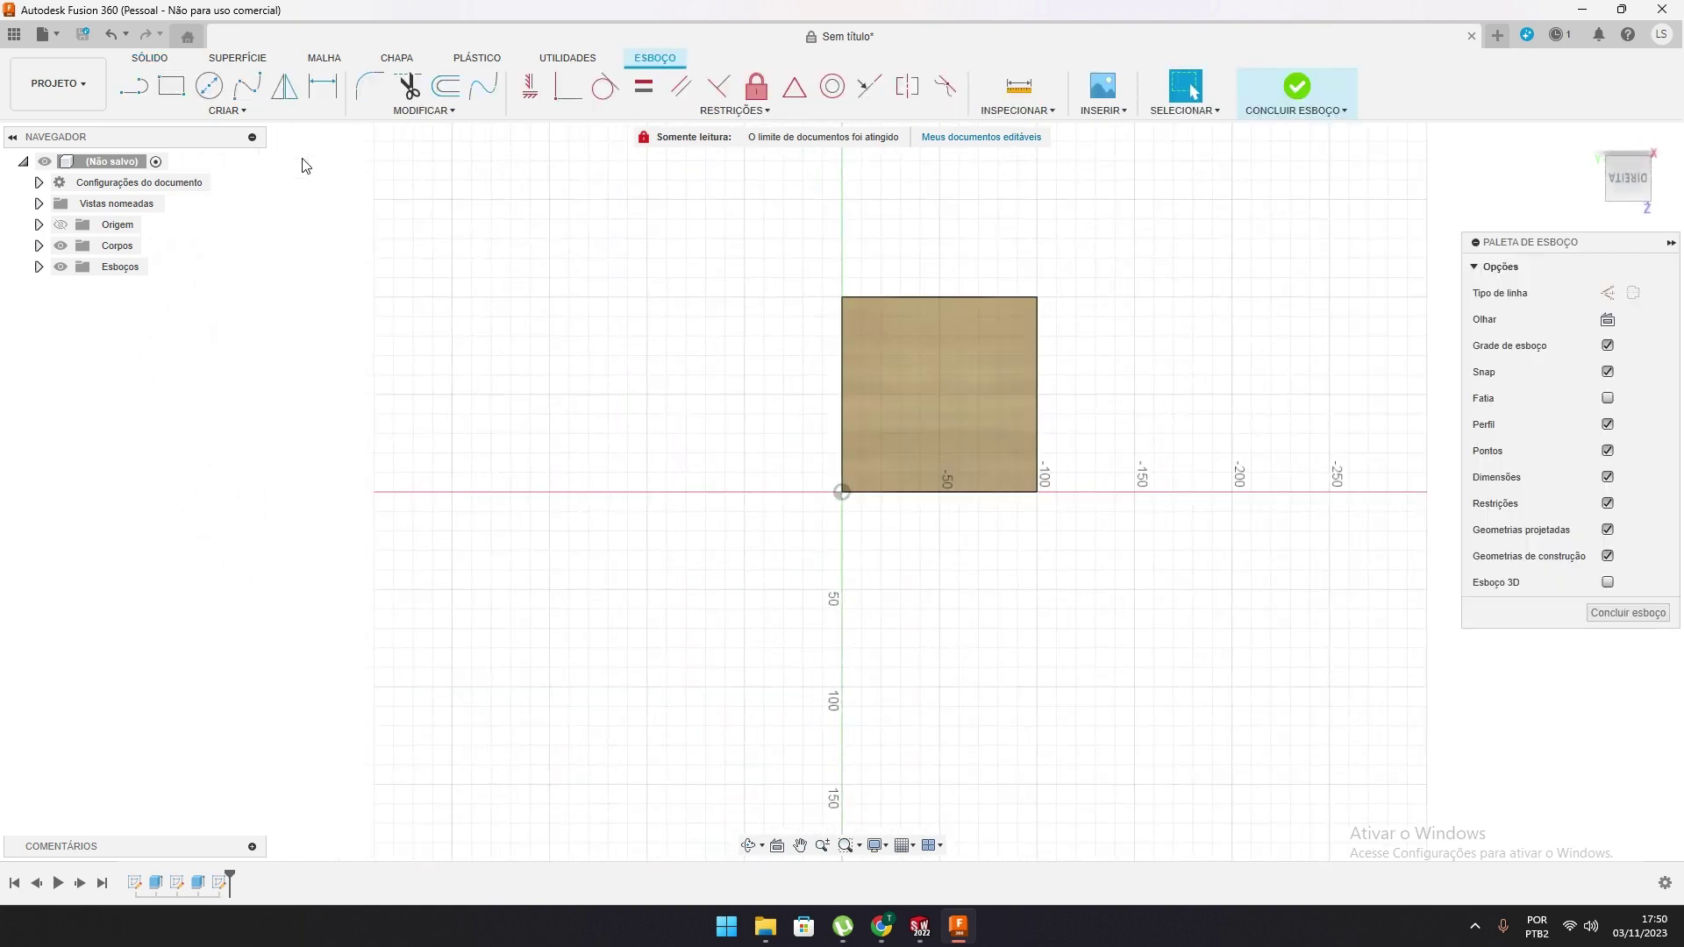
Draw a 50 mm diameter circle centred on the cube's right side face
click(208, 91)
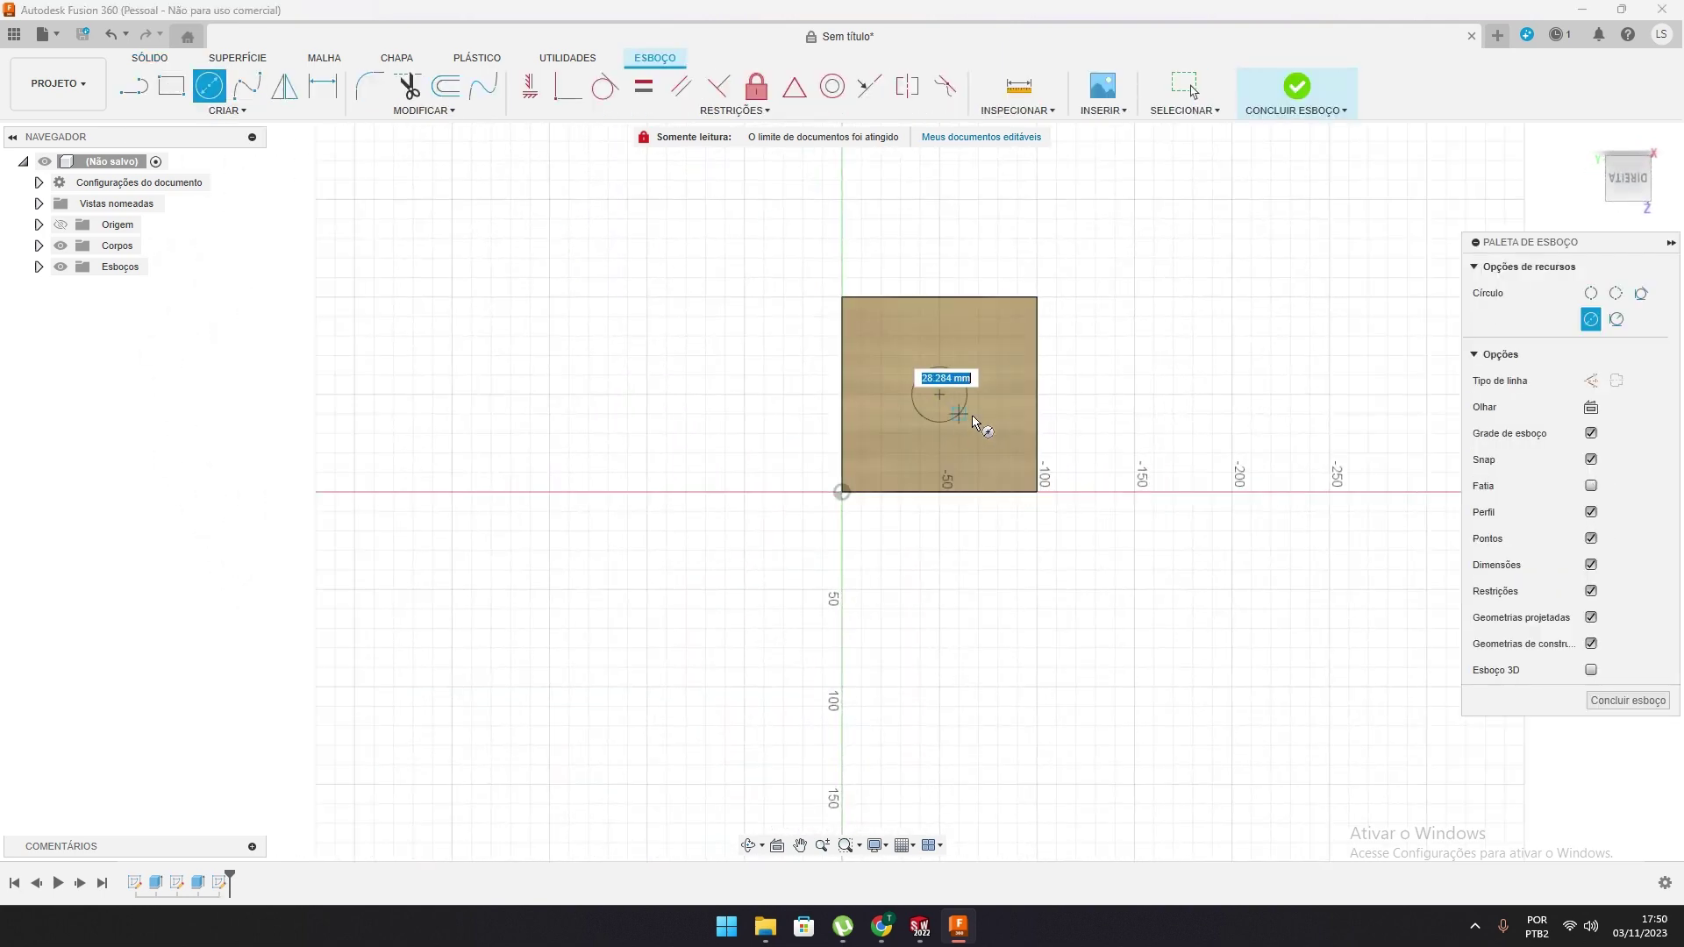
text(50)
key(Return)
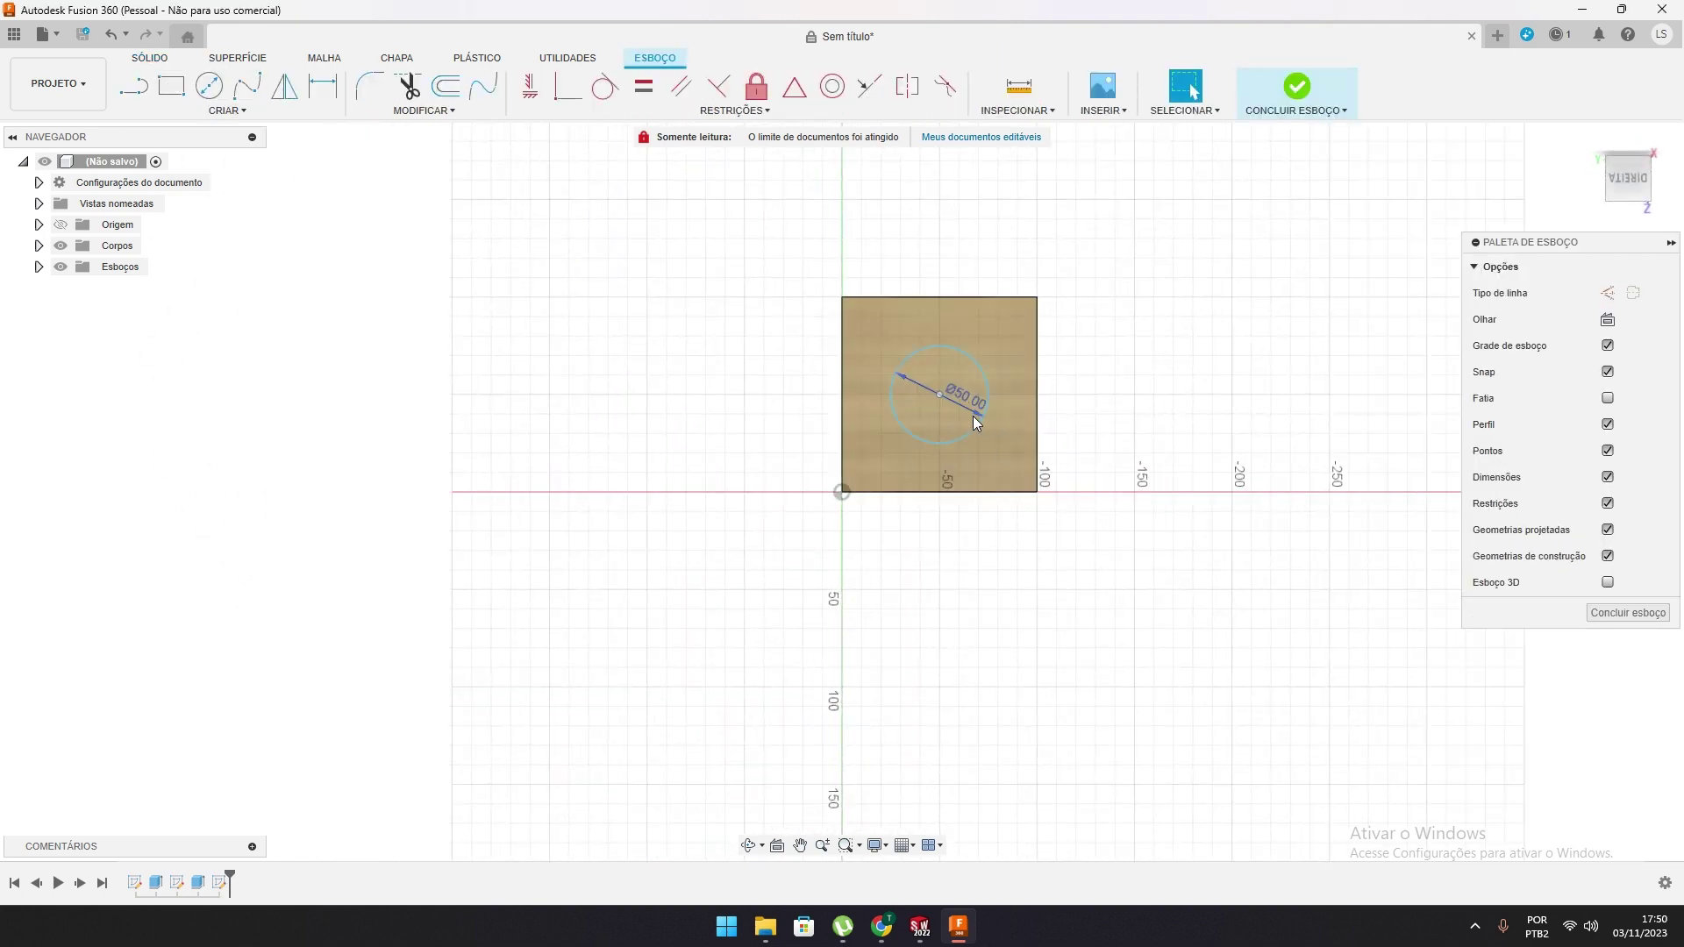
Extrude the side-face circle by -100 mm with the Cortar operation to cut a second hole through the cube
scroll(977, 406, up, 5)
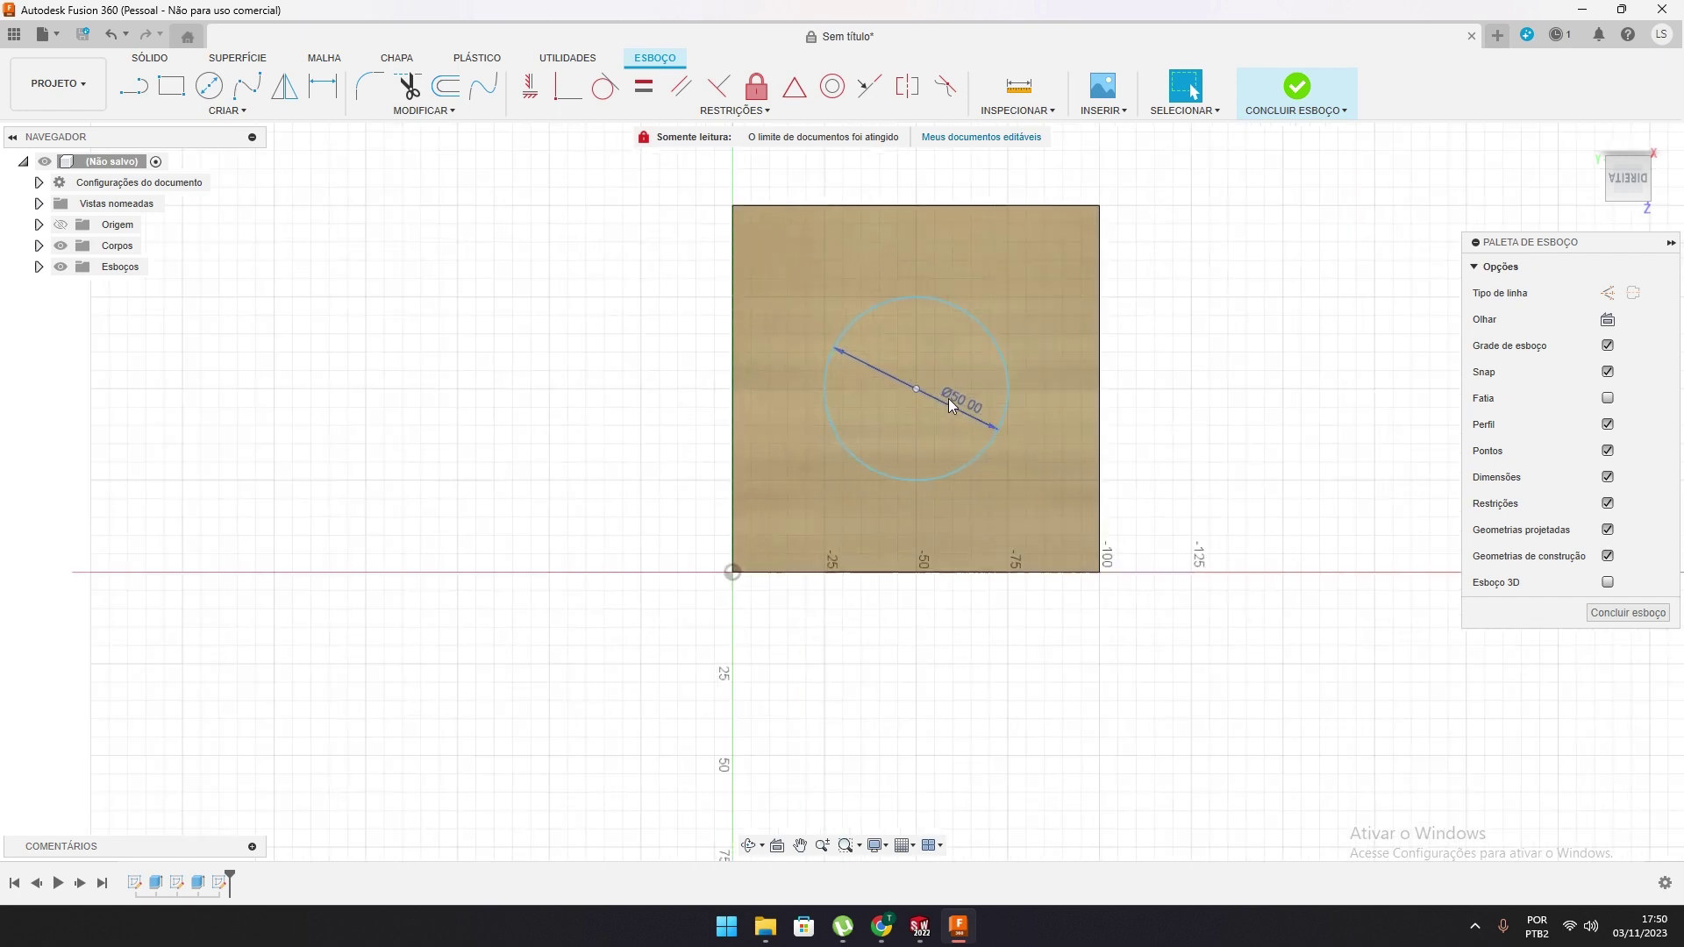
click(151, 57)
click(171, 85)
click(921, 451)
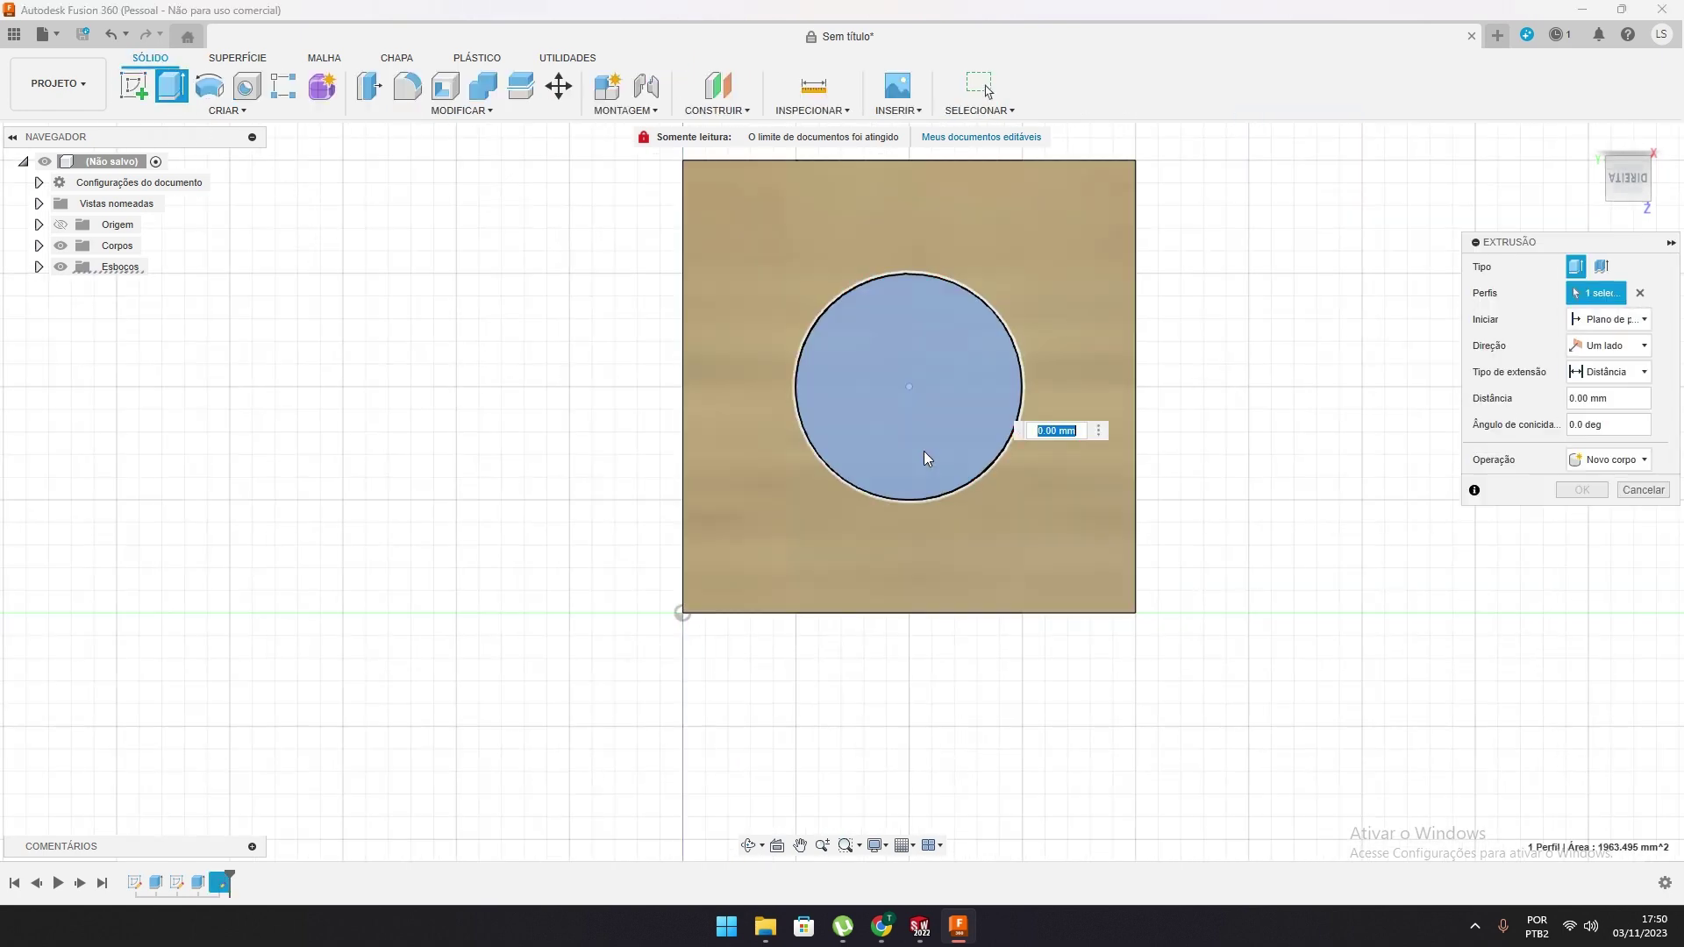
shift+middle_drag(613, 369, 698, 460)
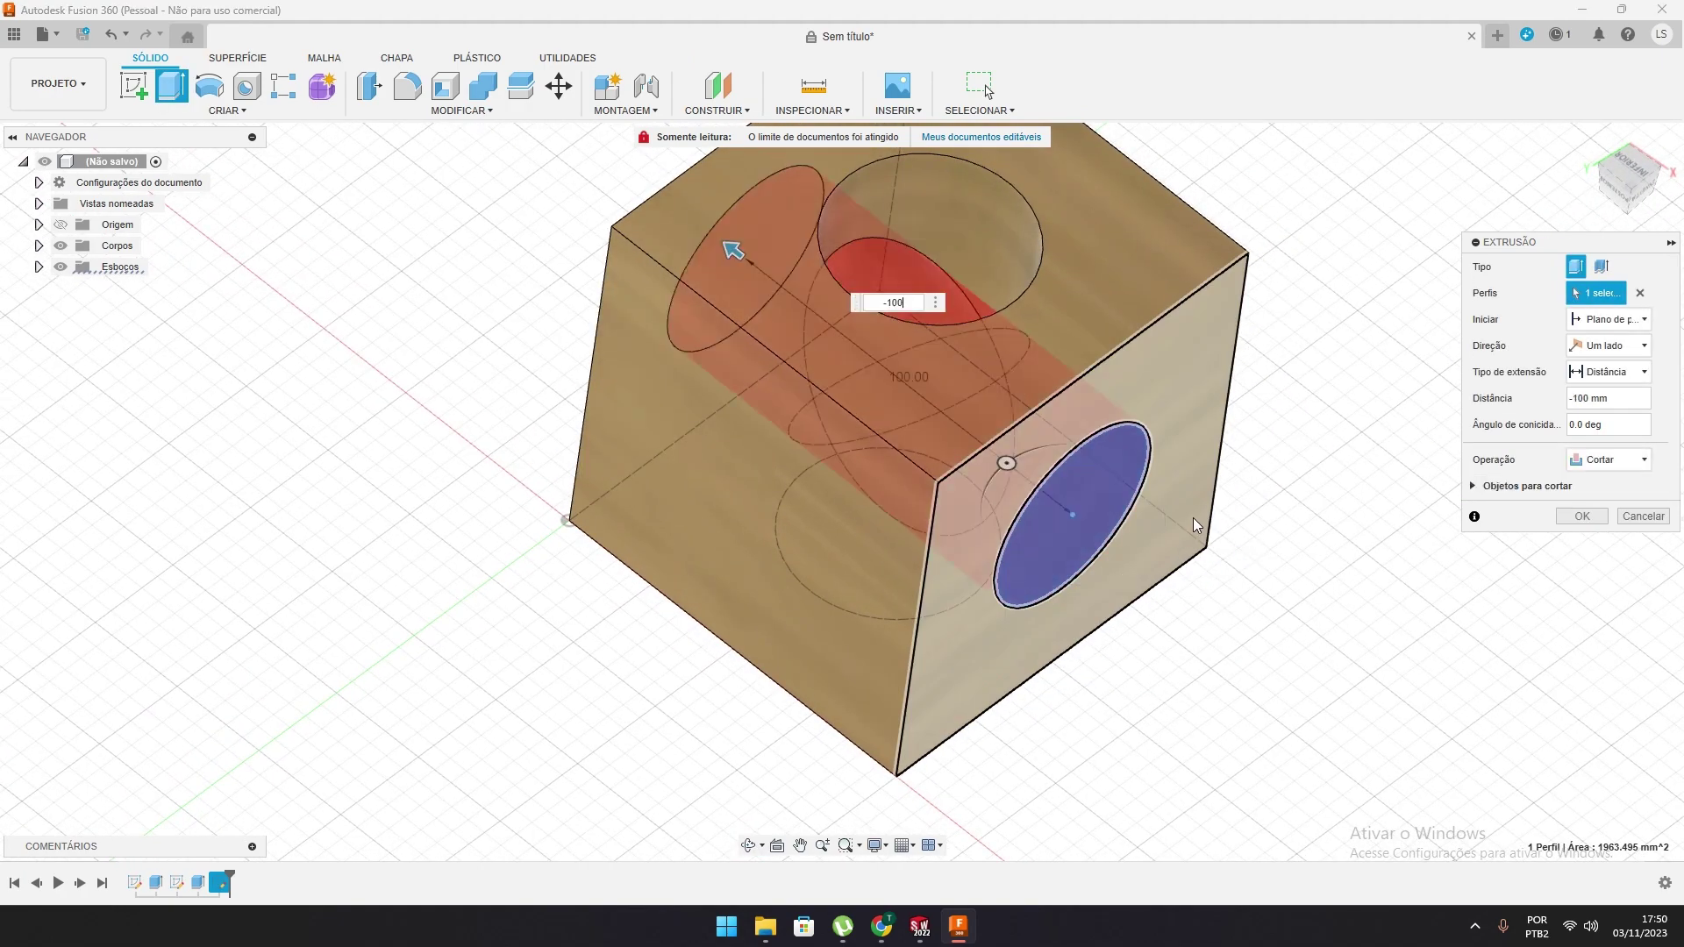
shift+middle_drag(1177, 372, 1415, 436)
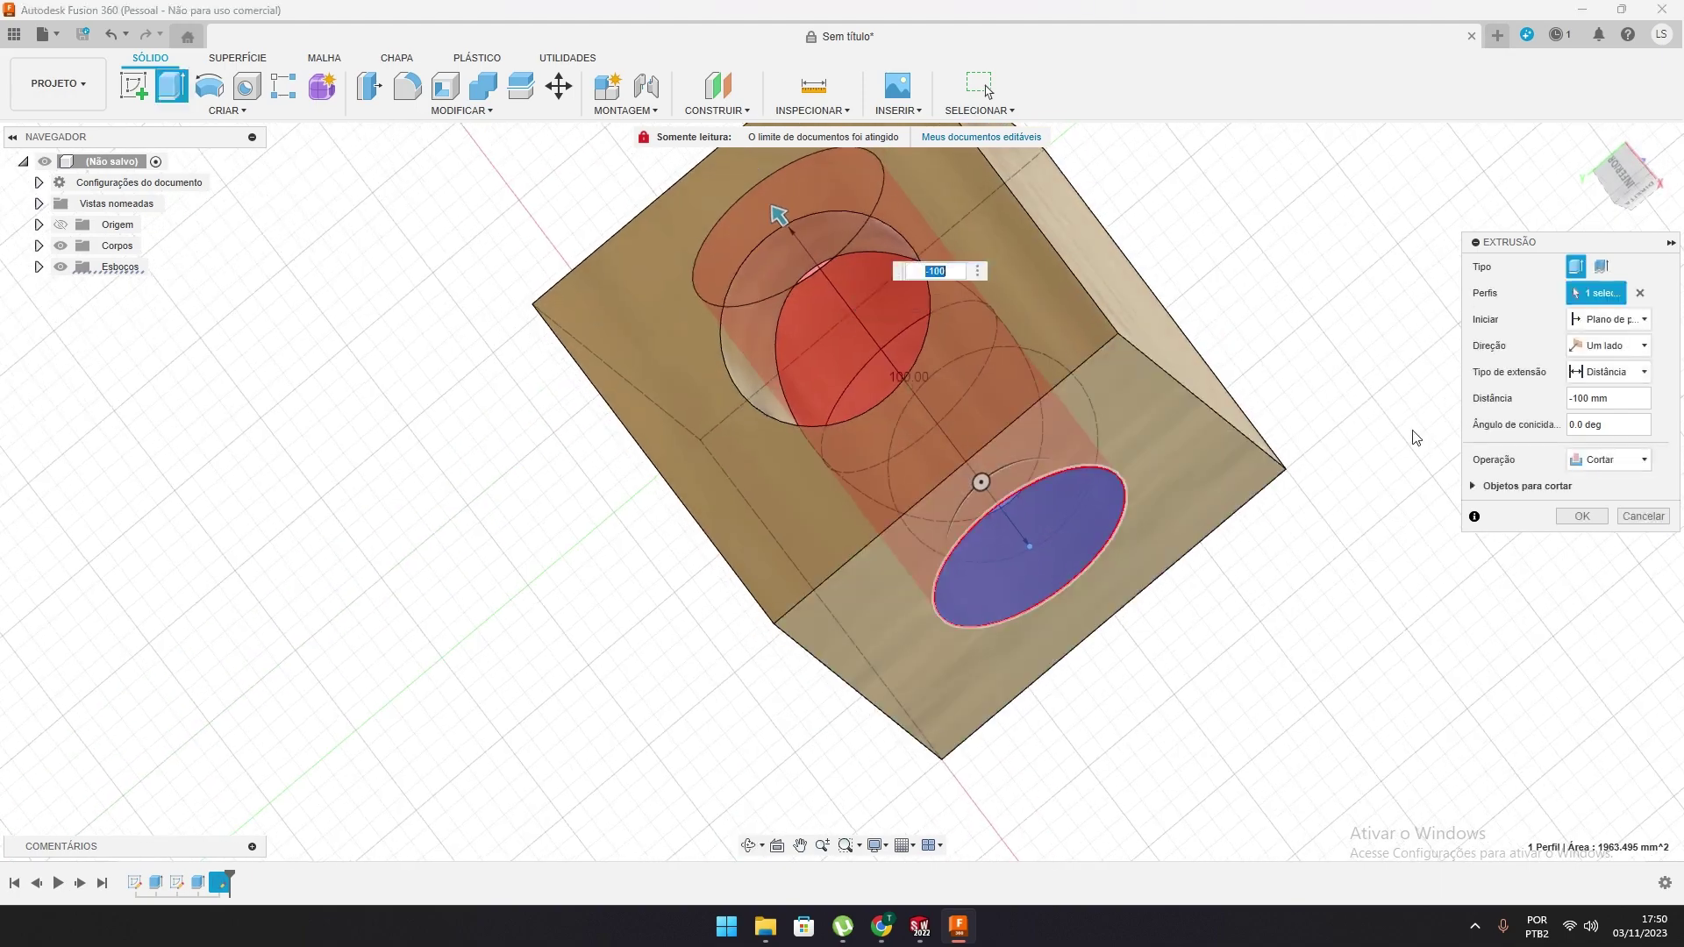
click(1600, 519)
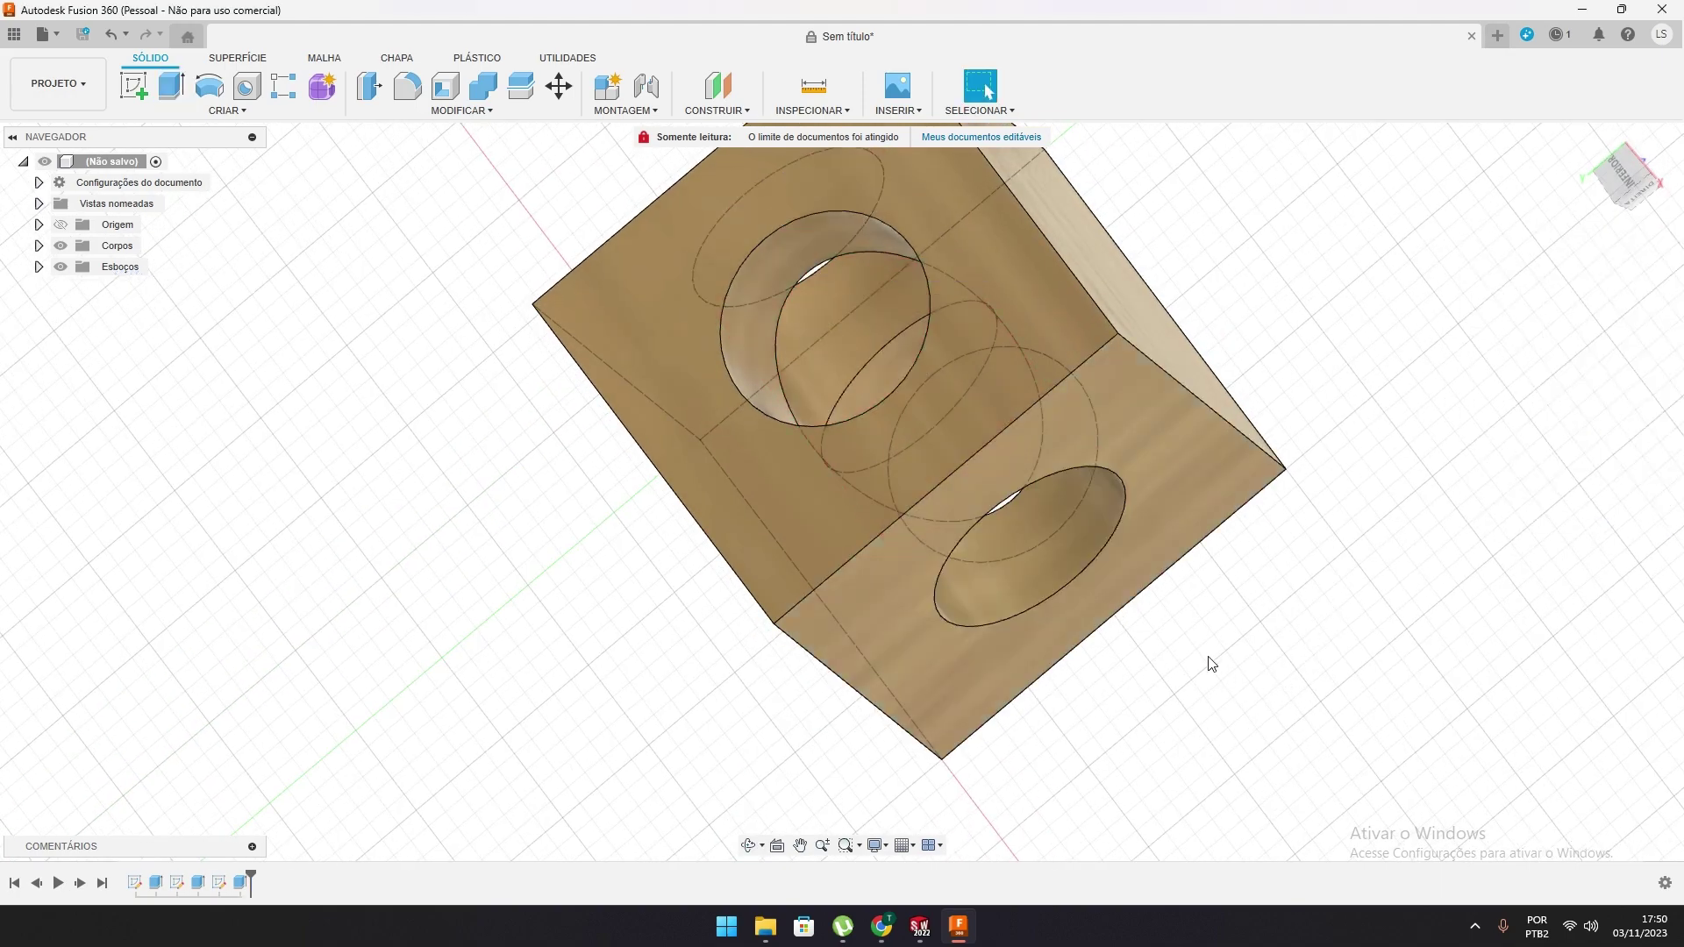
Change the visual style (Estilo visual) to a shaded display without edge lines
shift+middle_drag(1213, 664, 911, 493)
scroll(935, 499, down, 10)
scroll(920, 446, up, 10)
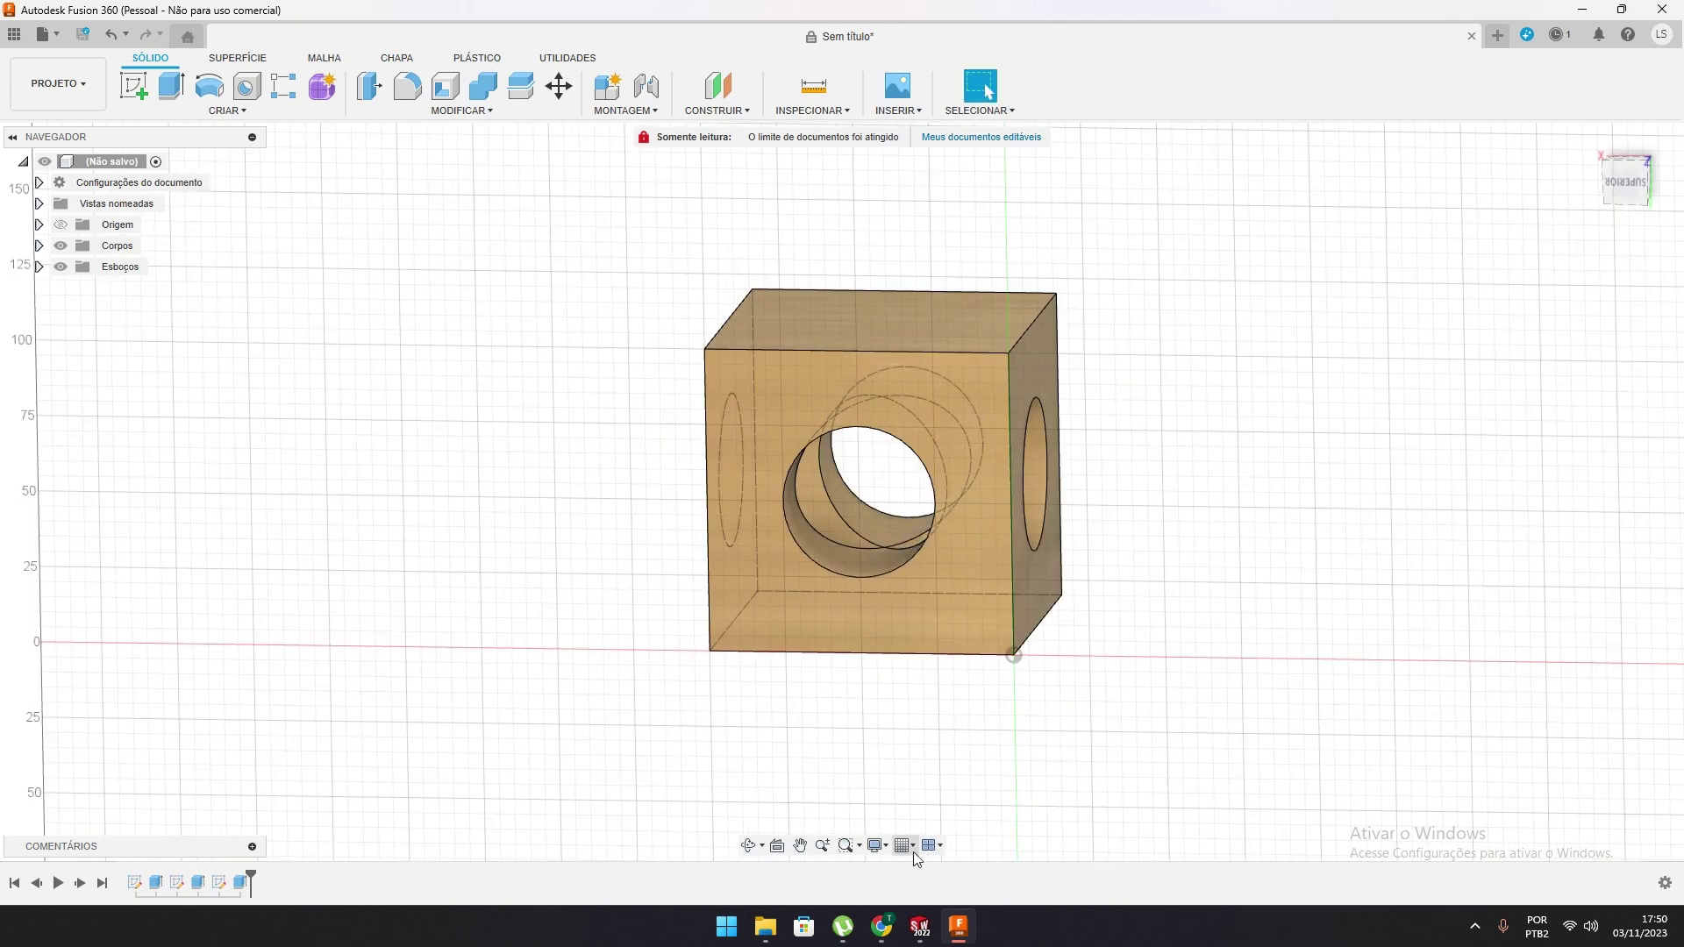
click(888, 851)
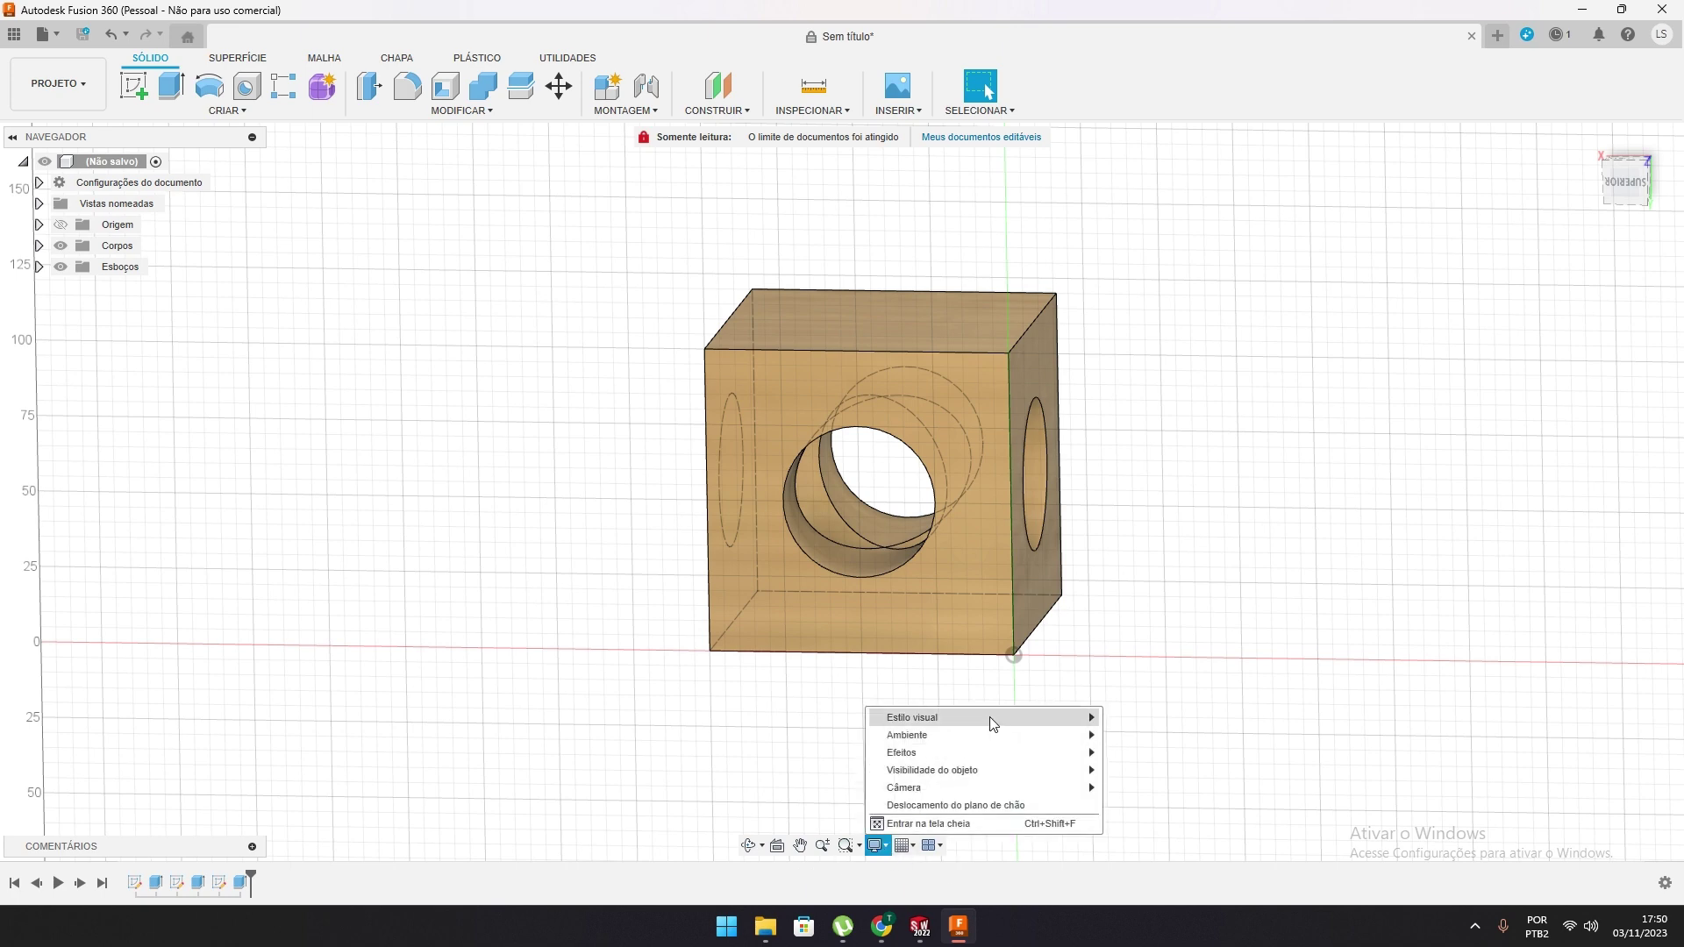
click(1122, 720)
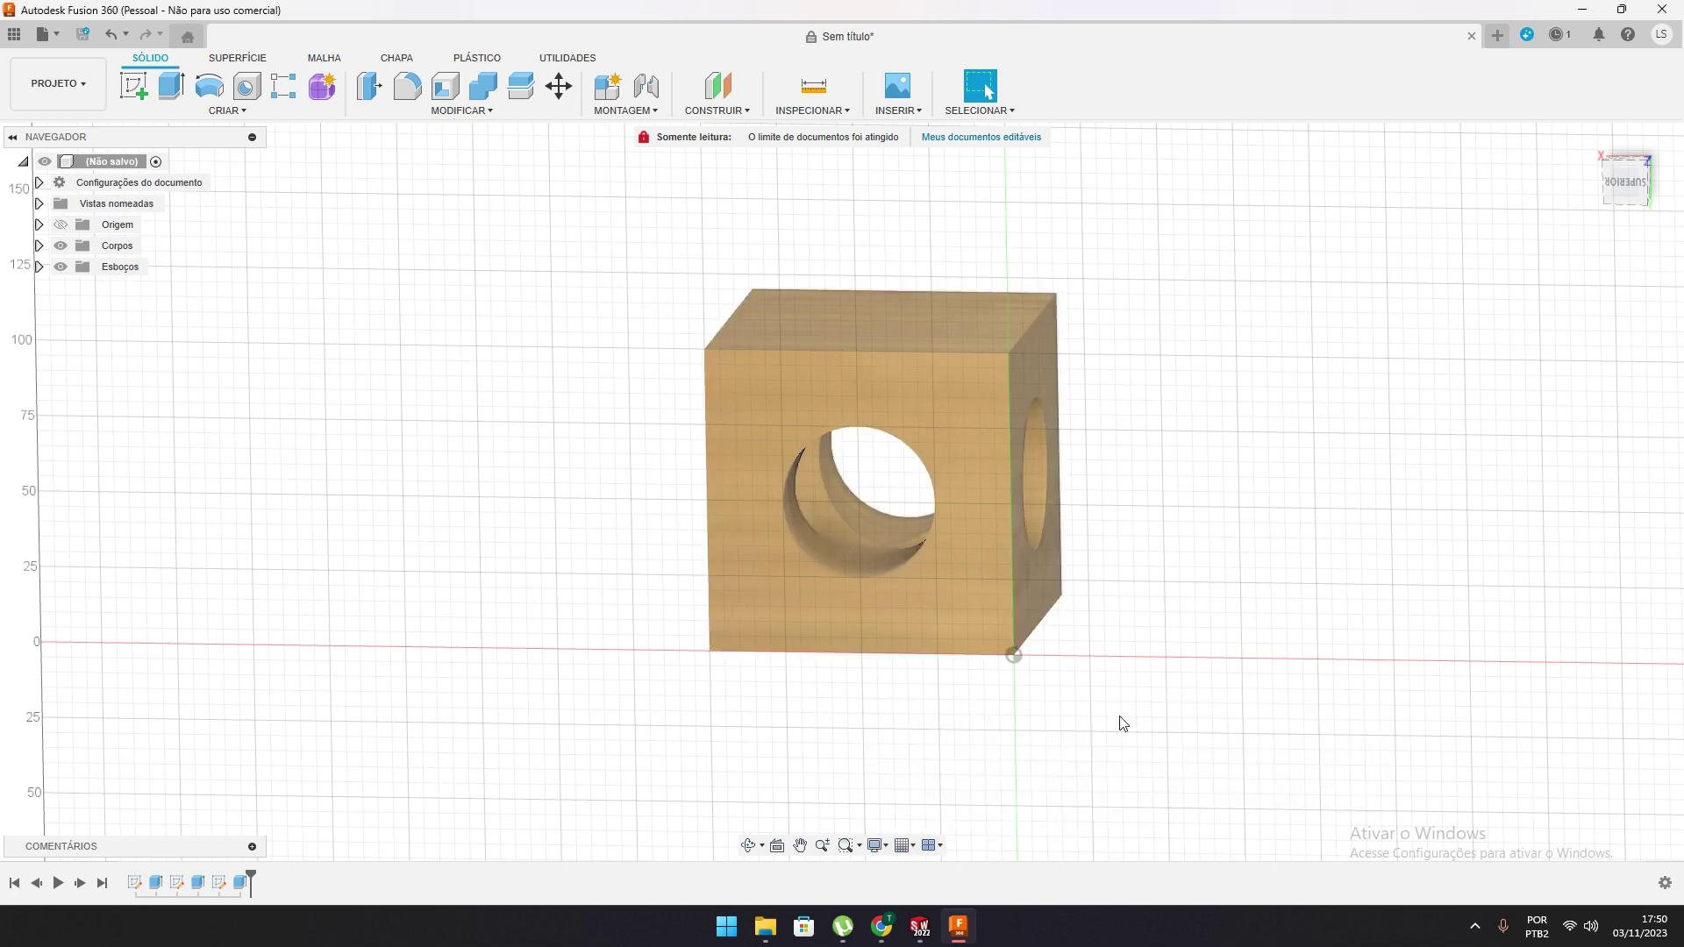
Start a new sketch on the cube's solid front (FRONTAL) face
shift+middle_drag(1139, 719, 858, 635)
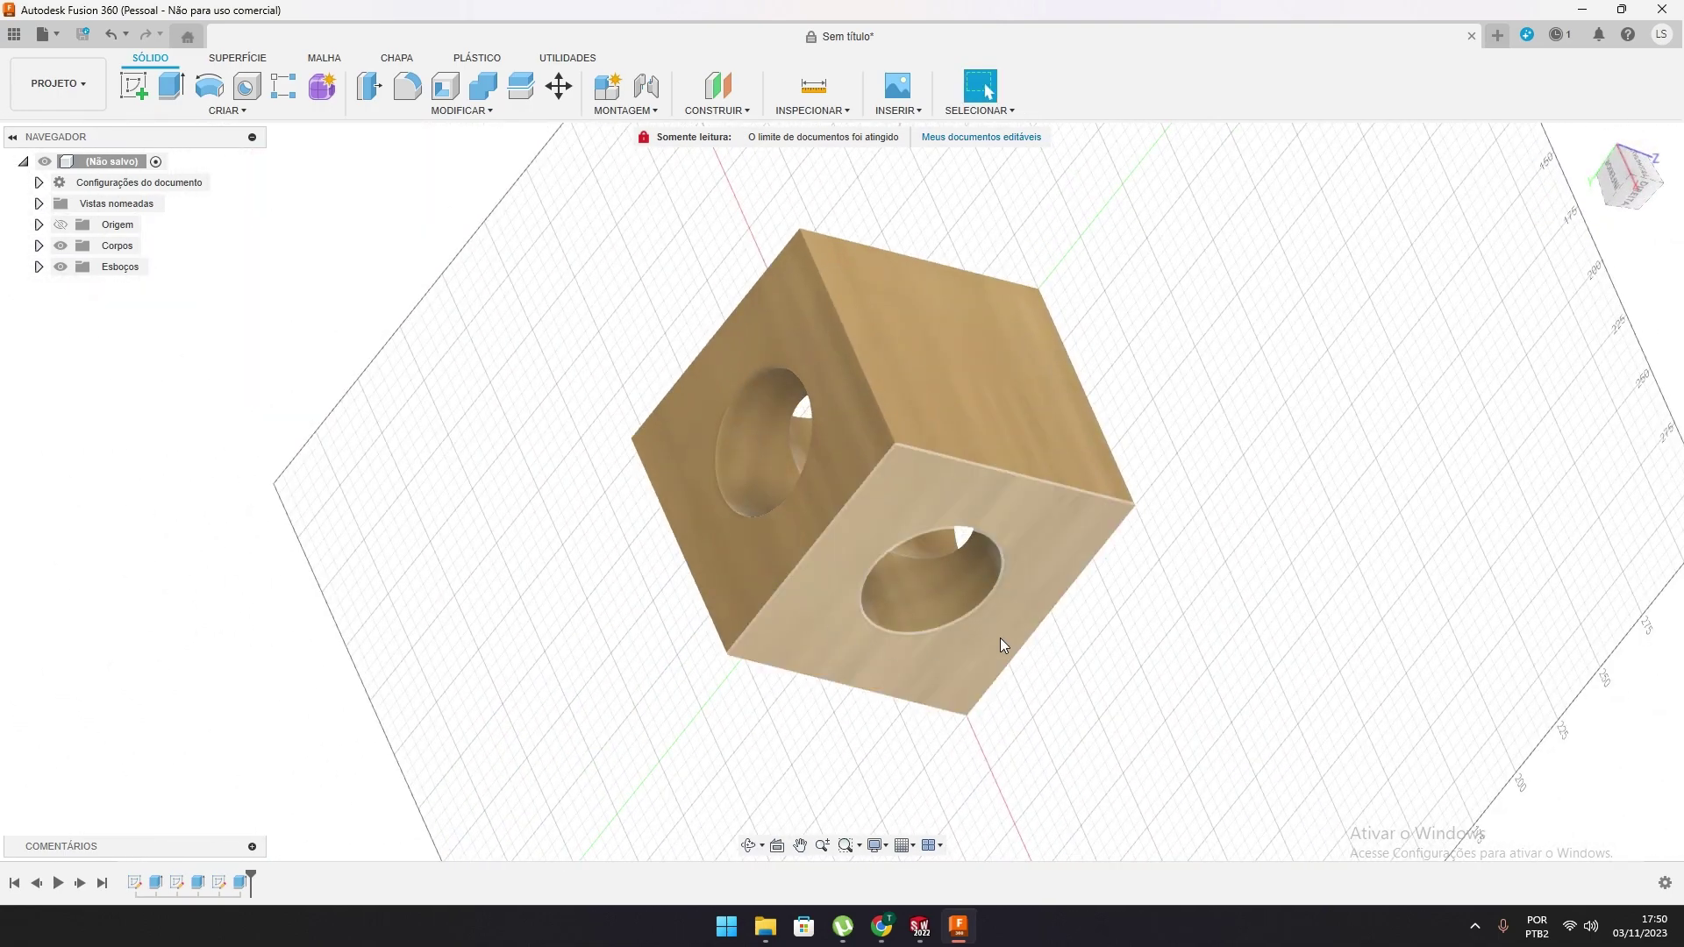
shift+middle_drag(1001, 639, 1075, 513)
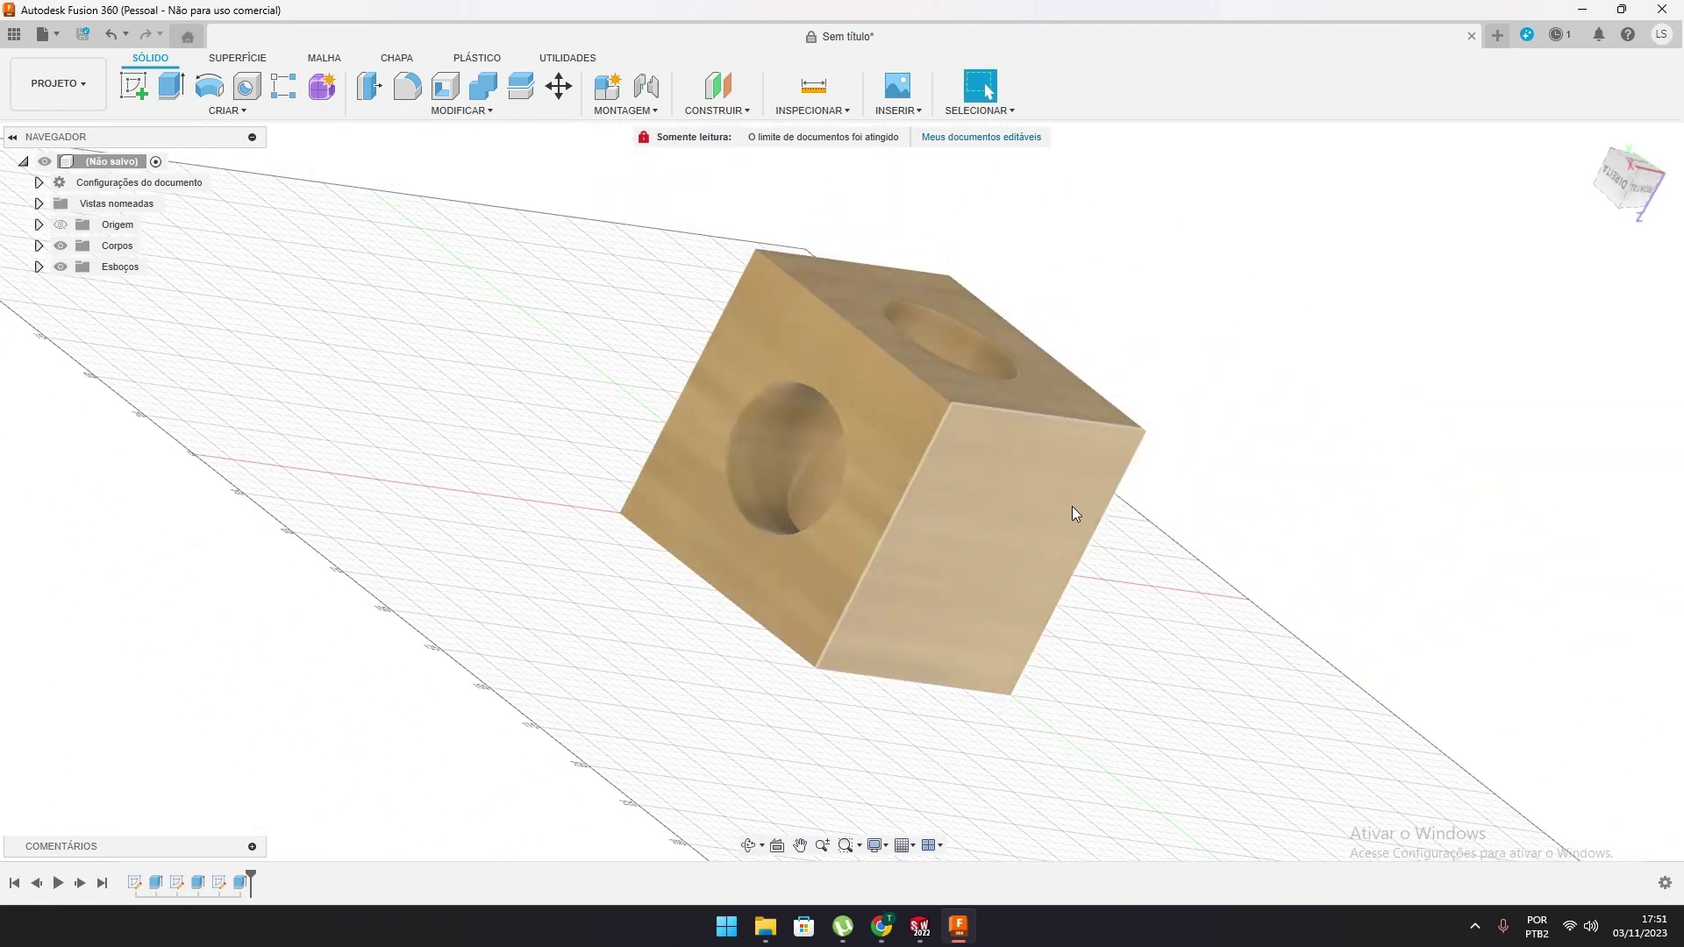
shift+middle_drag(952, 347, 1000, 379)
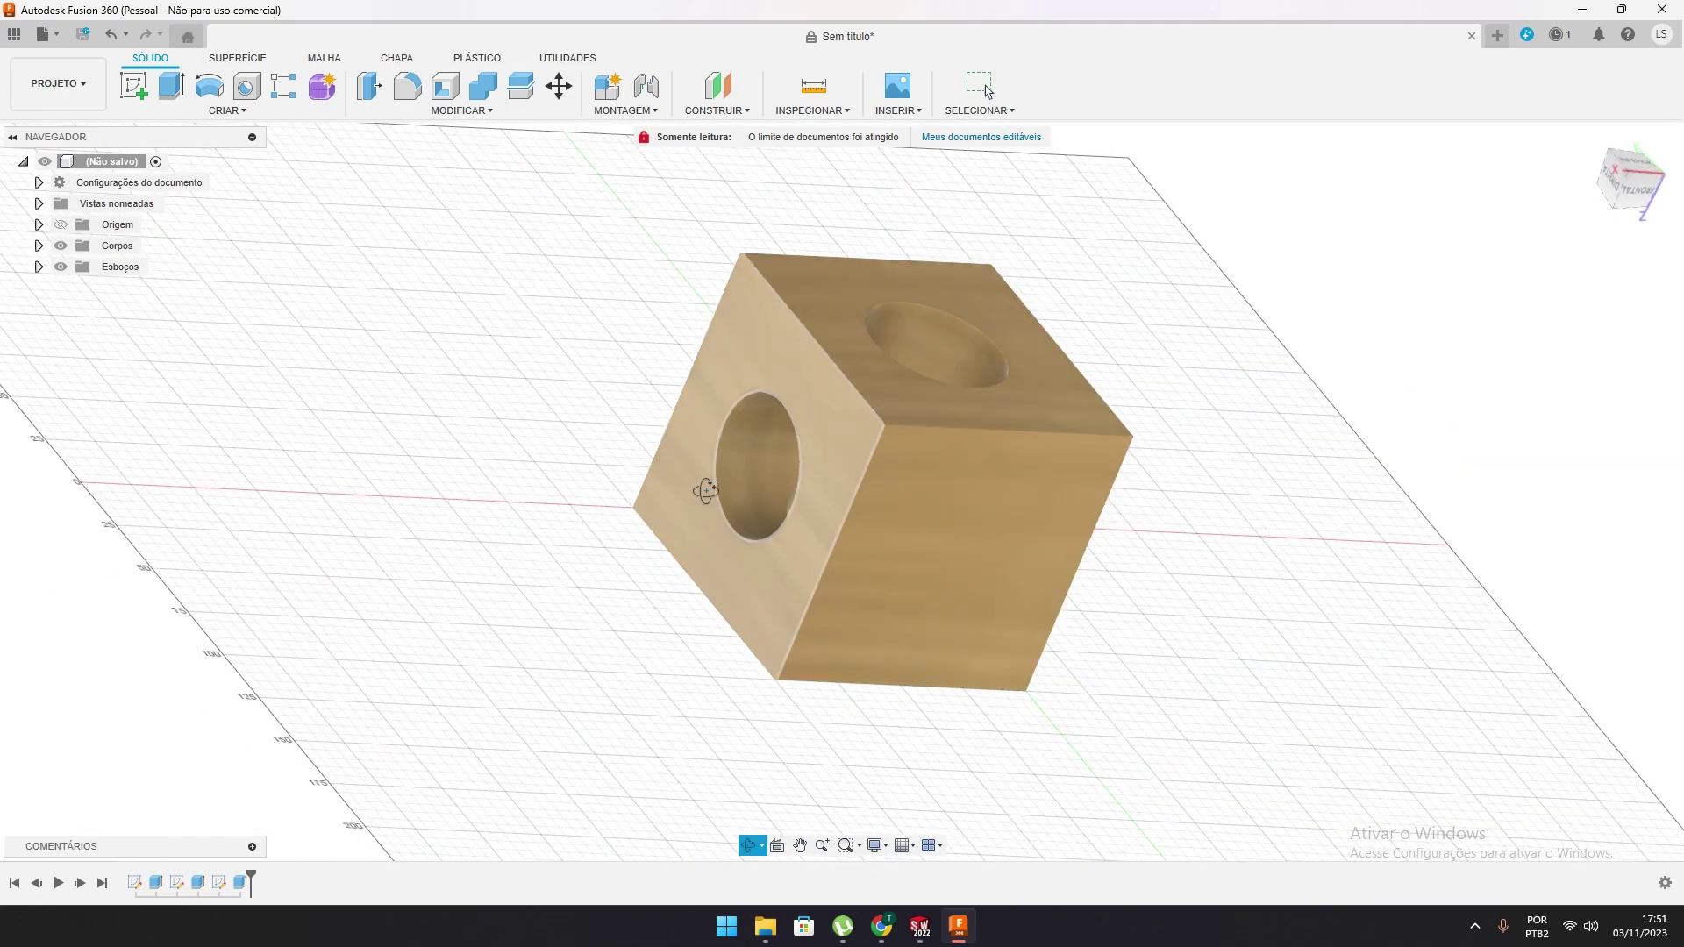
shift+middle_drag(705, 490, 944, 468)
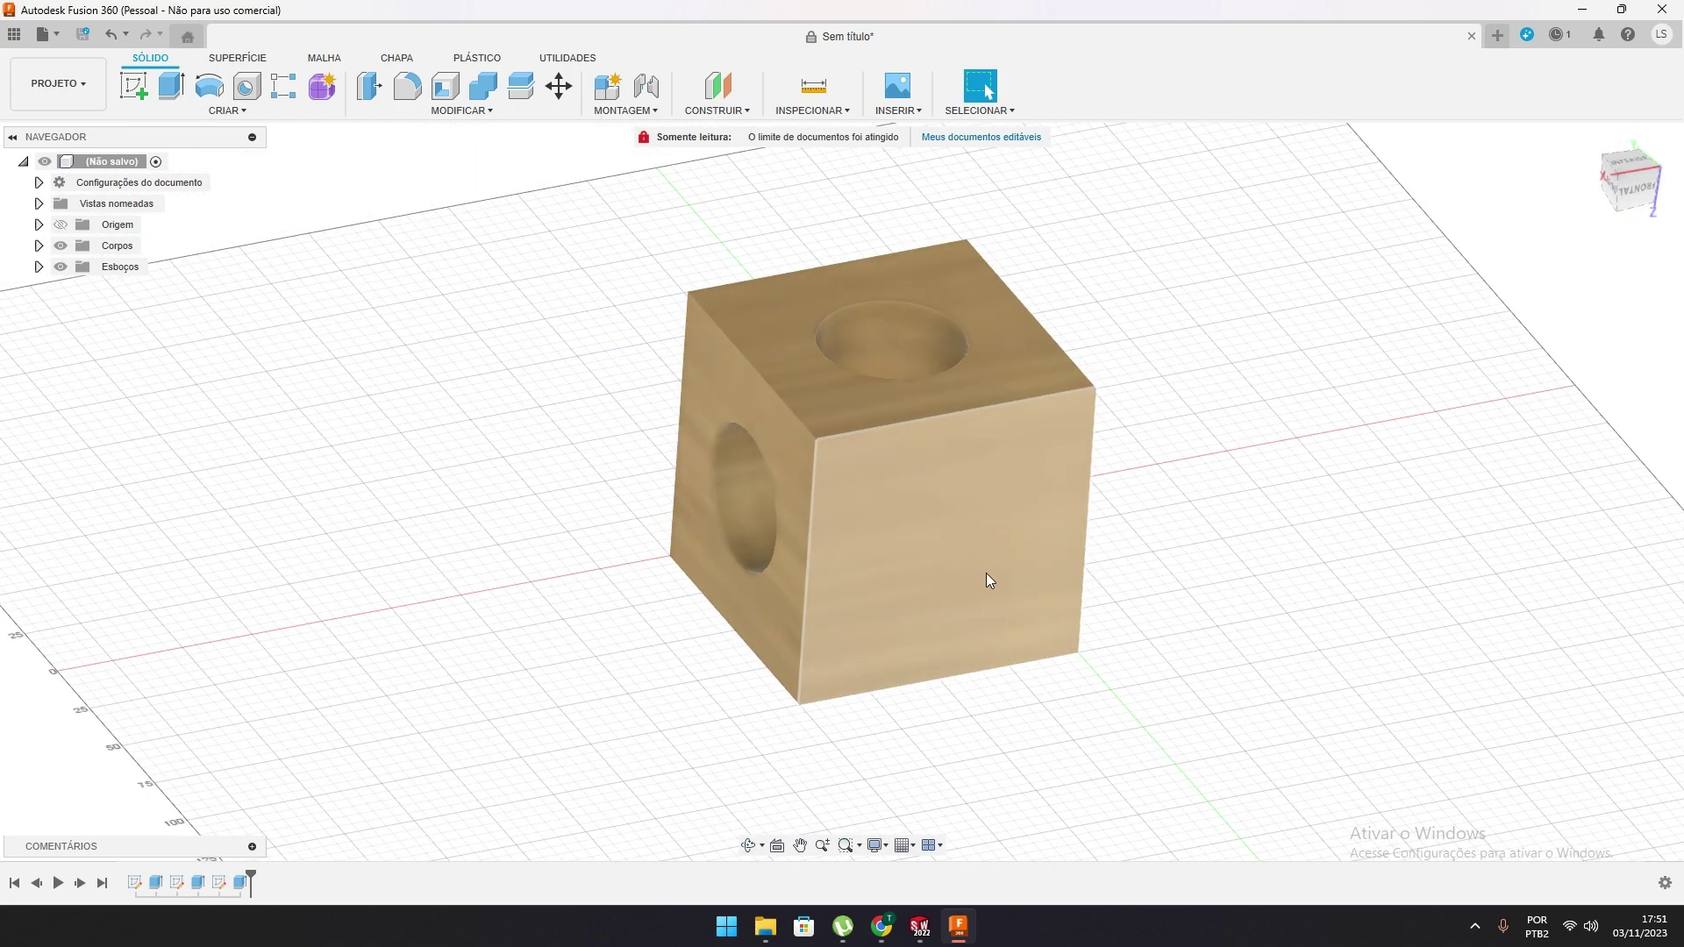
shift+middle_drag(986, 572, 832, 572)
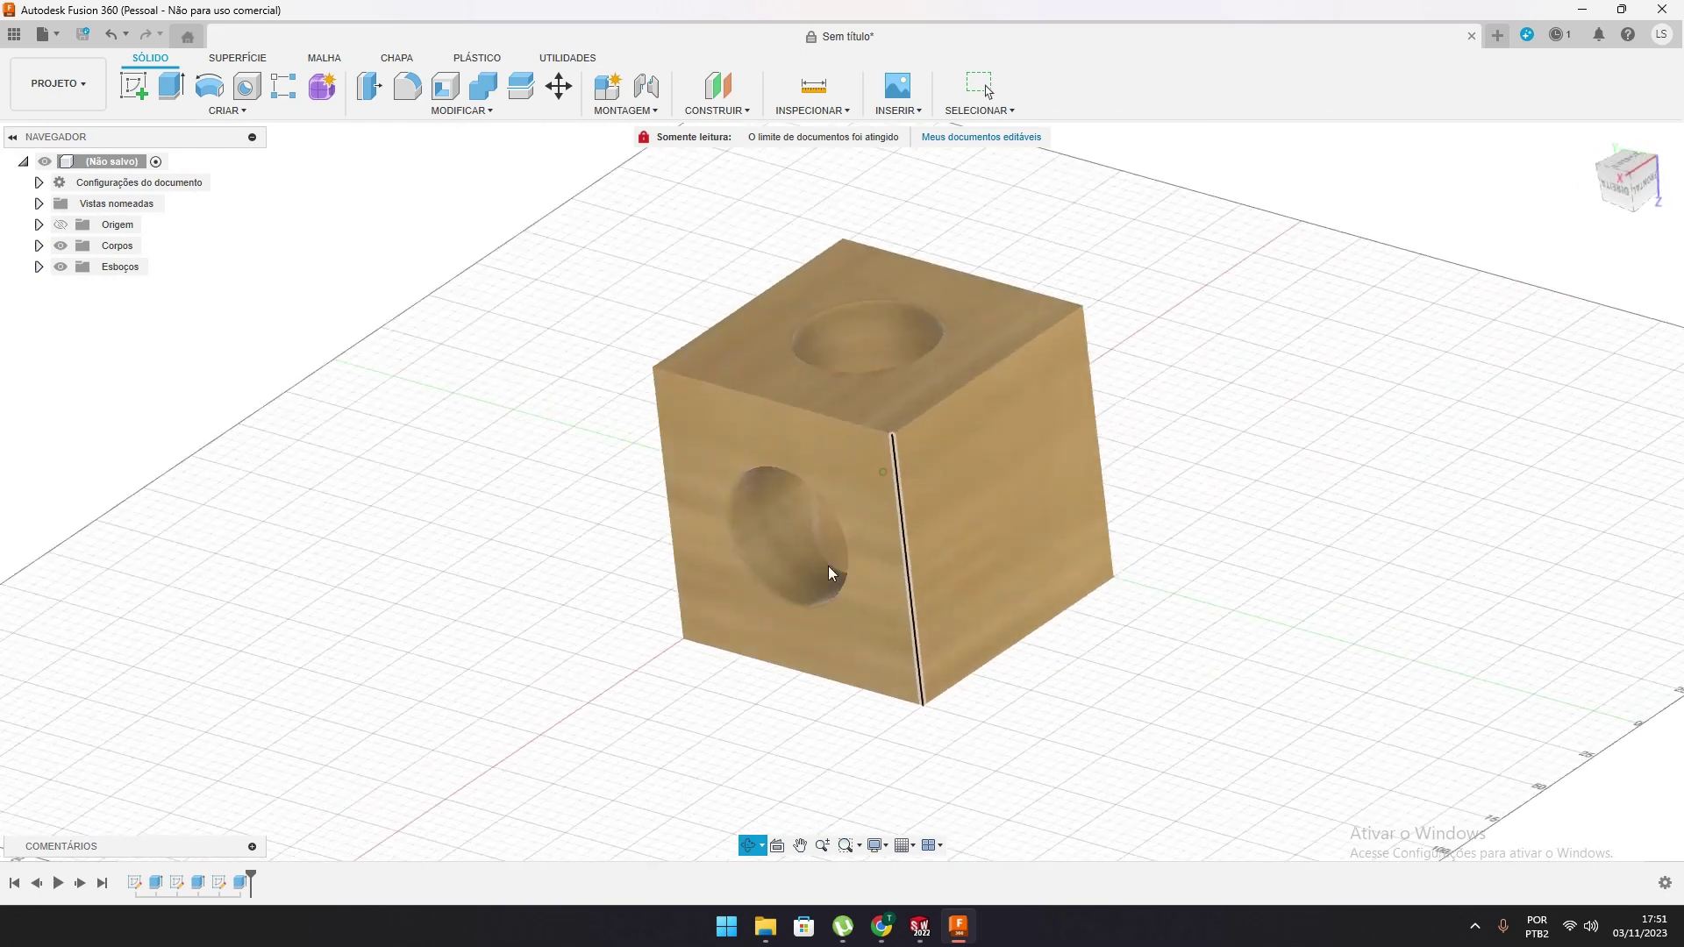
click(138, 93)
mouse_move(914, 438)
shift+middle_down()
mouse_move(989, 478)
mouse_move(960, 402)
mouse_move(938, 423)
shift+middle_up()
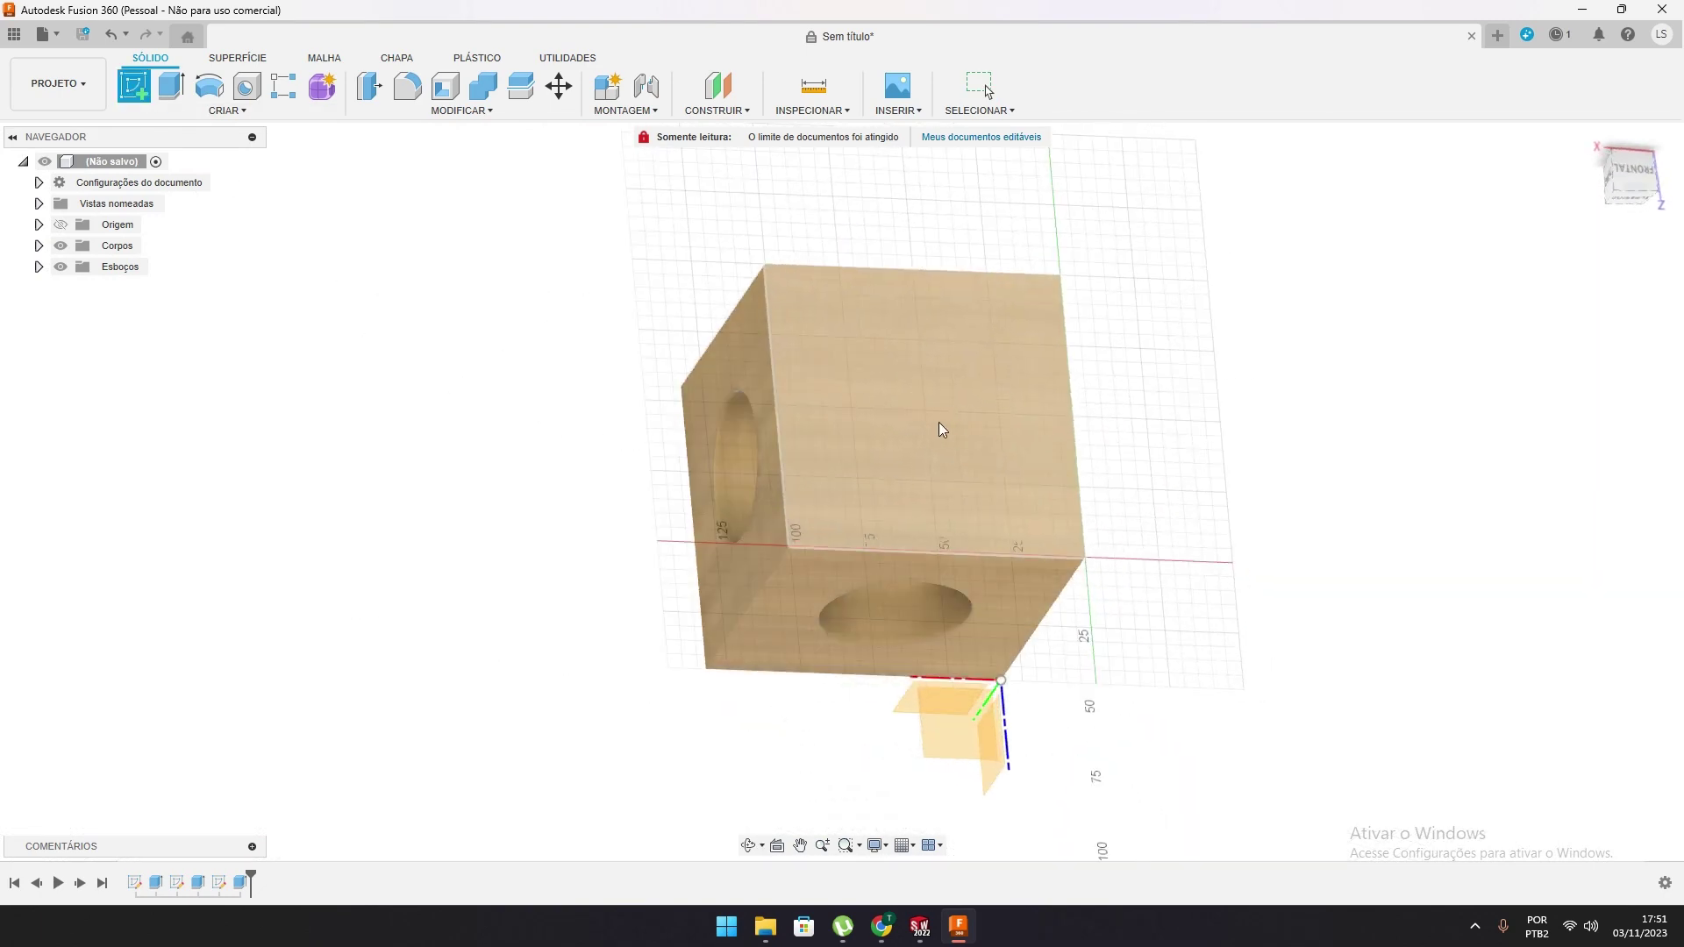
click(959, 433)
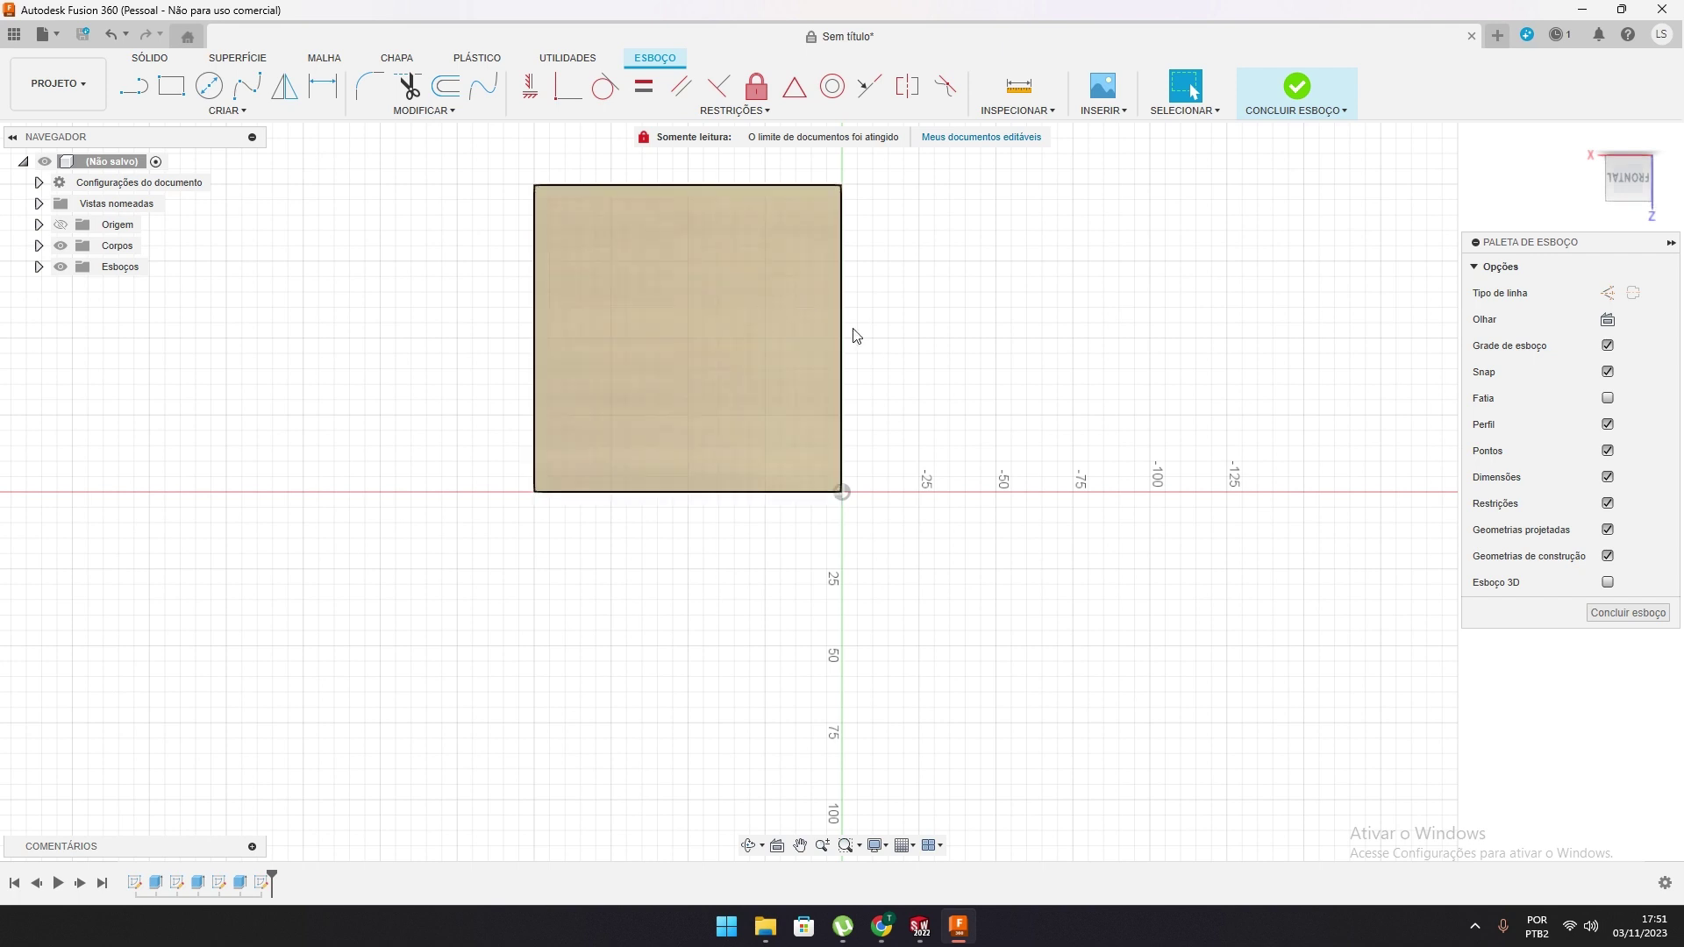
Draw a closed L-shaped profile with the Line tool inside the front face, with a base about 50 mm wide
click(172, 87)
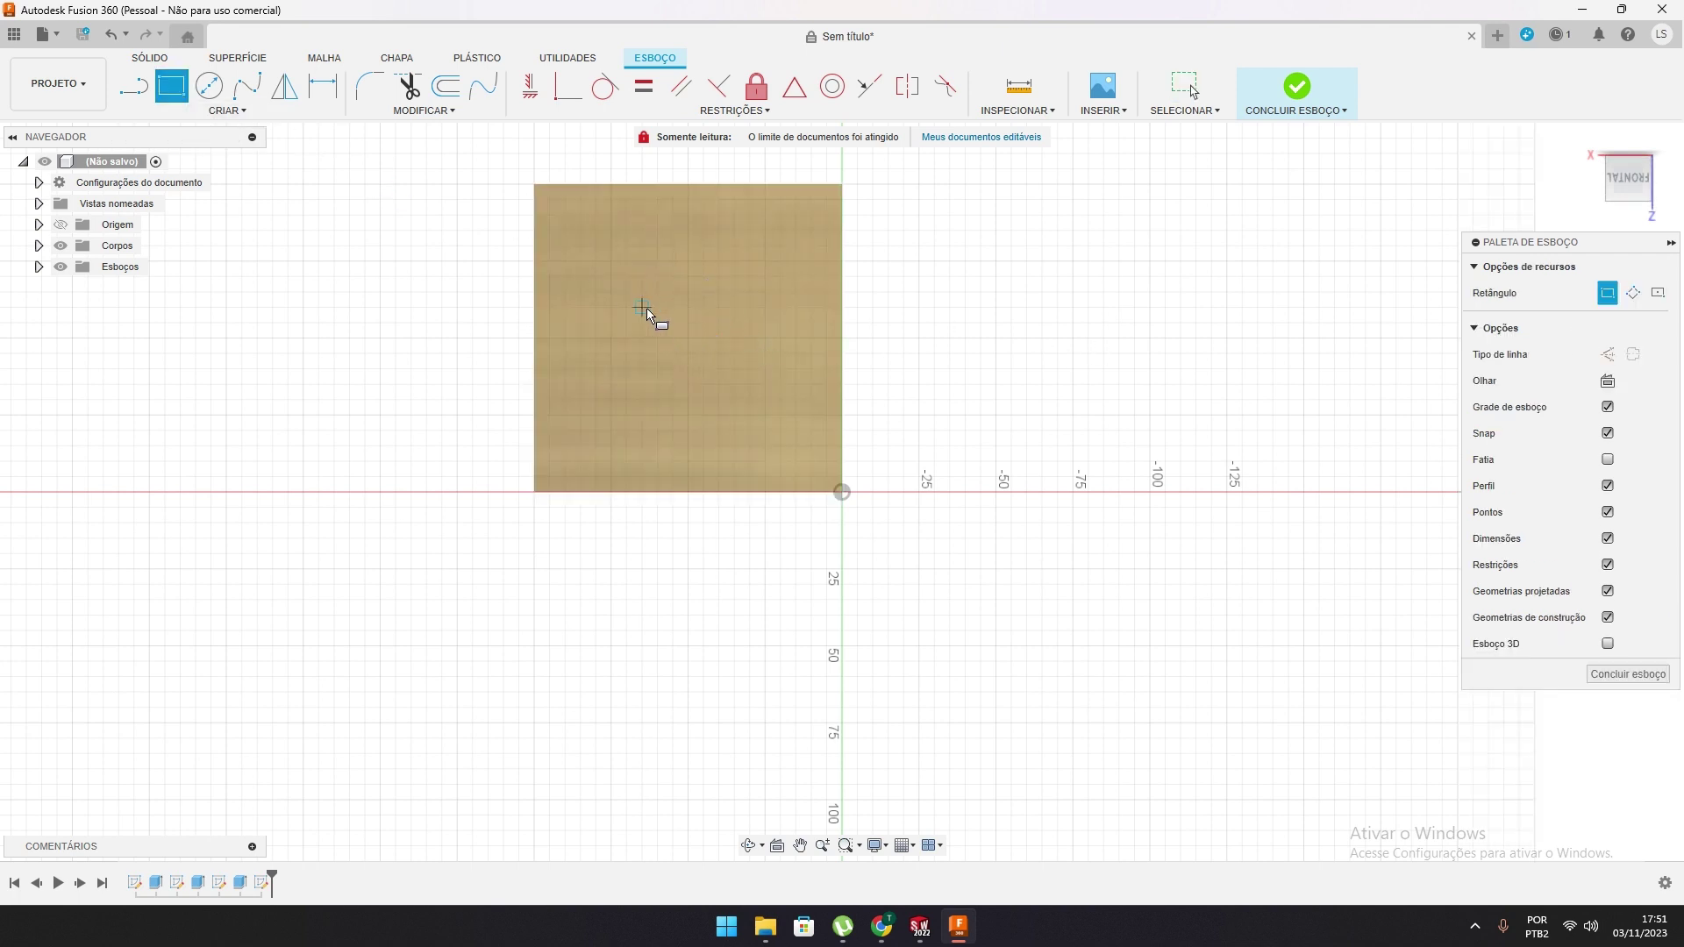
click(125, 91)
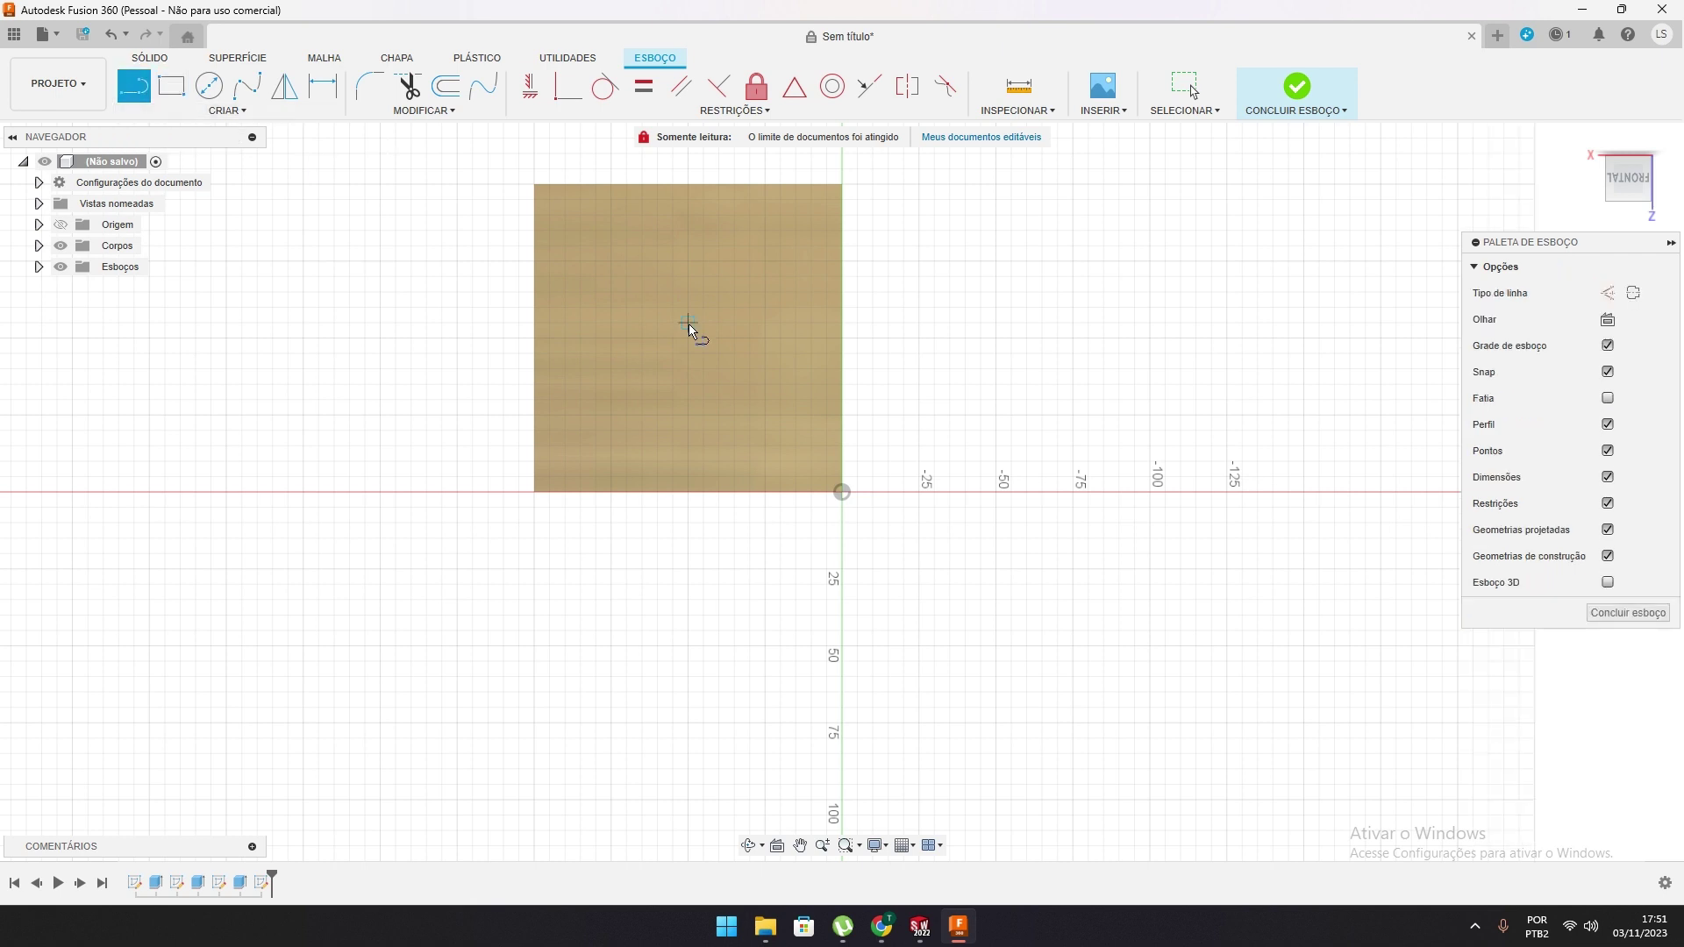
click(627, 260)
click(627, 446)
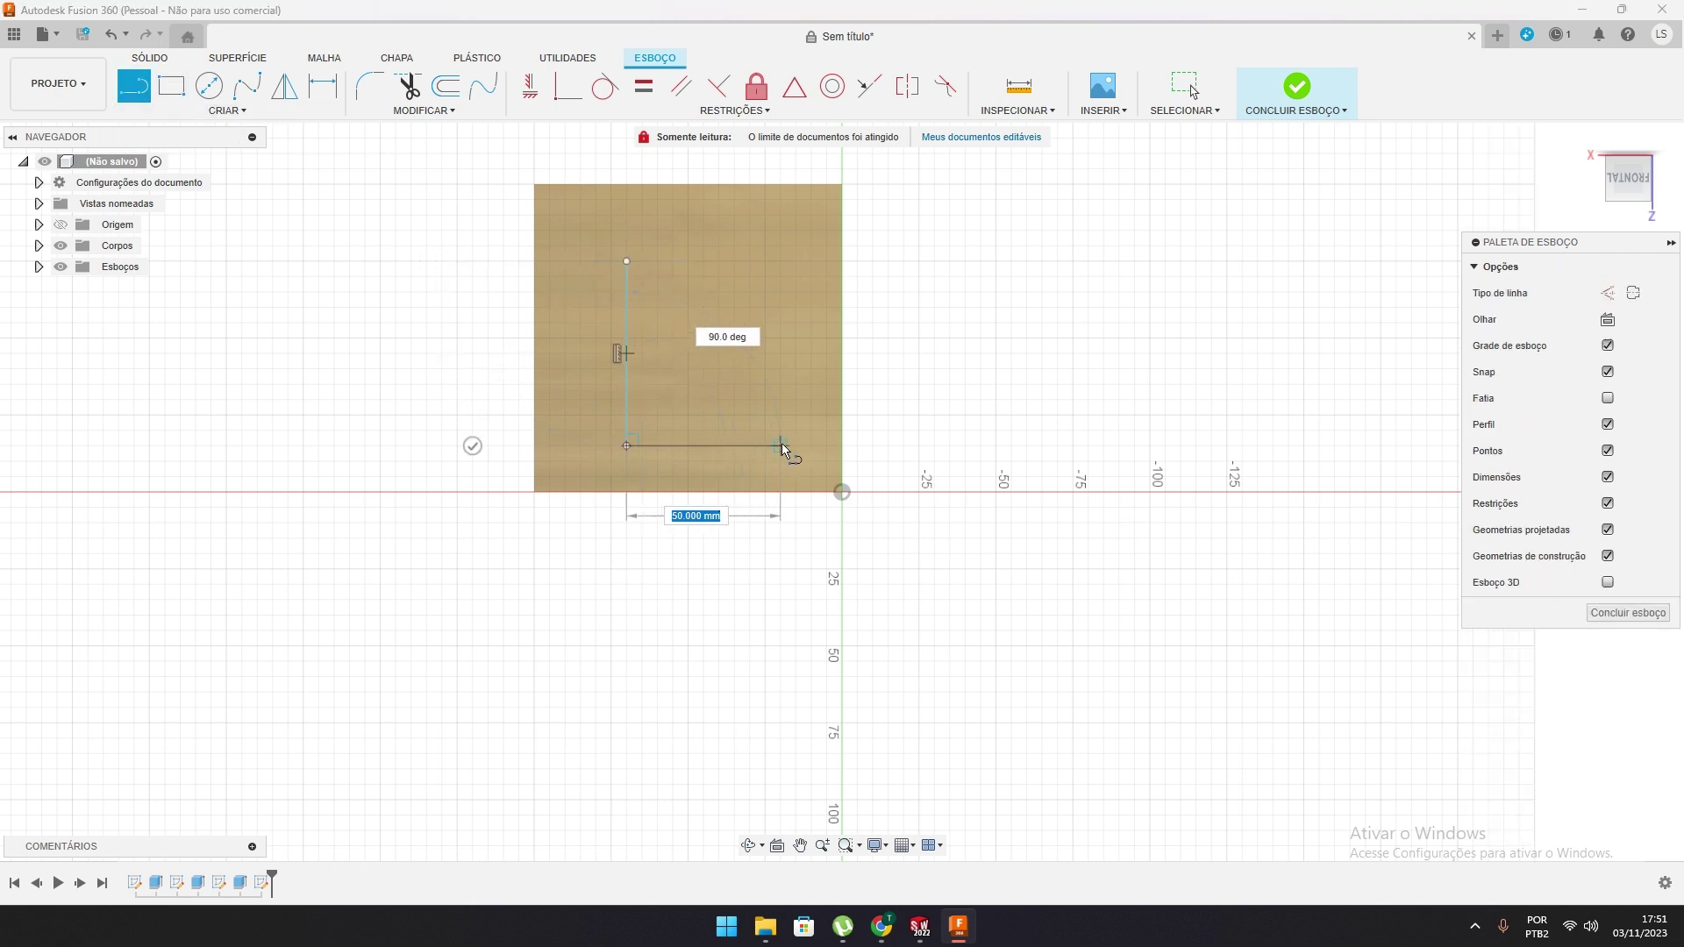
click(781, 446)
click(781, 399)
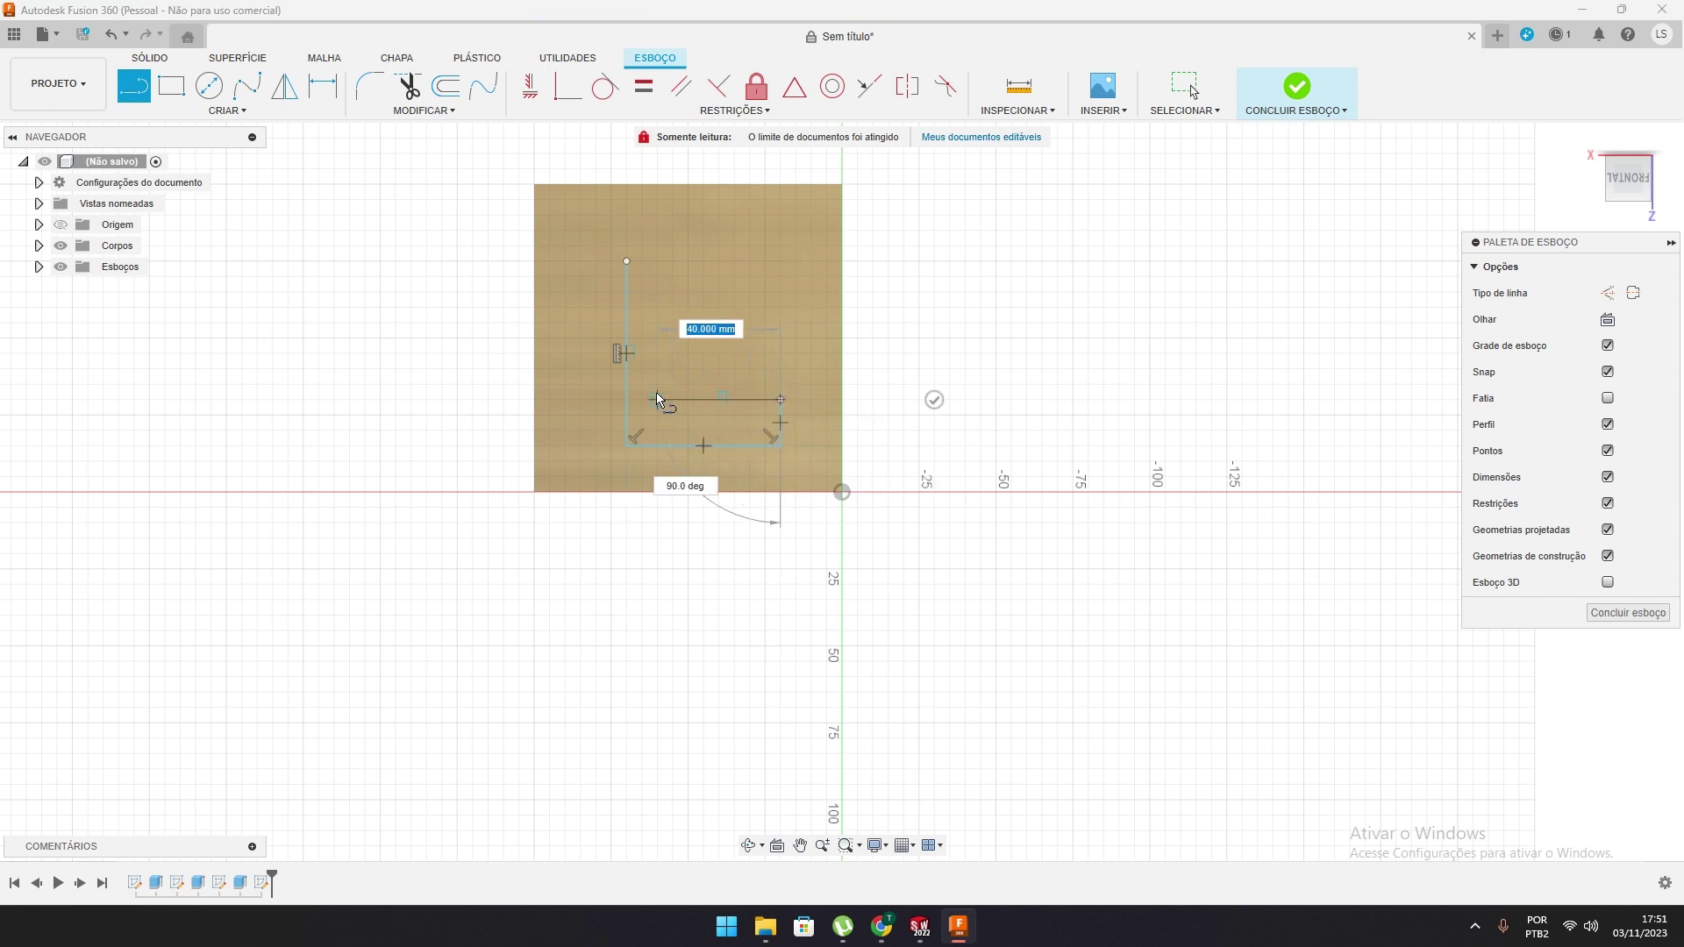
click(689, 400)
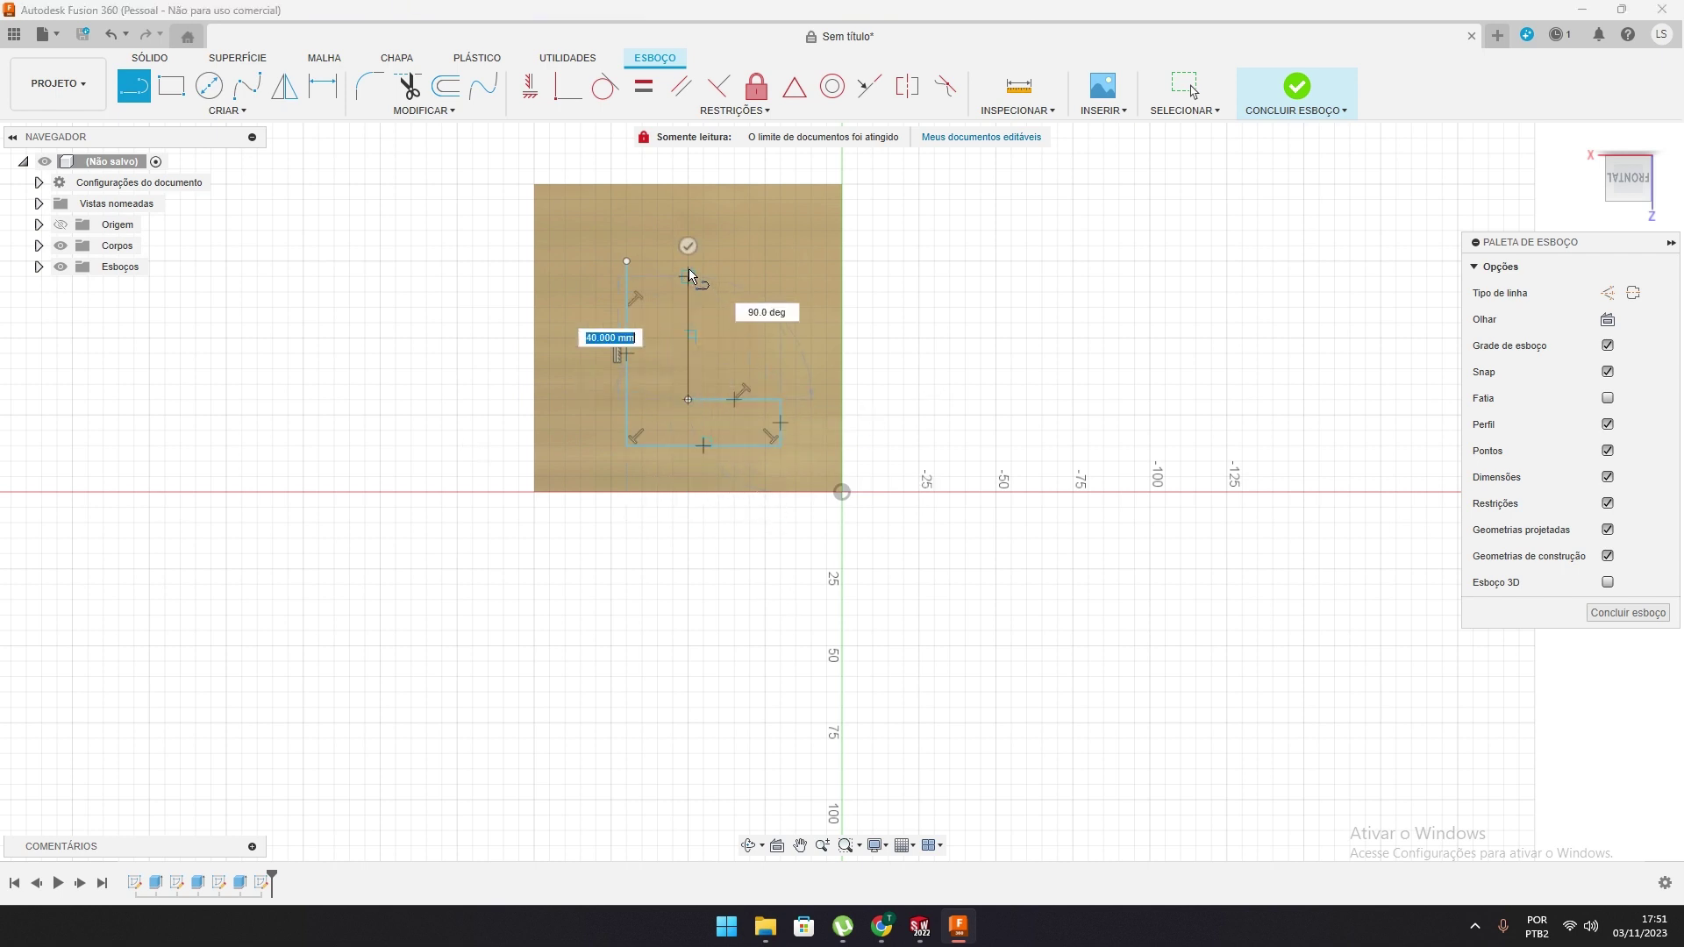
click(688, 262)
click(628, 262)
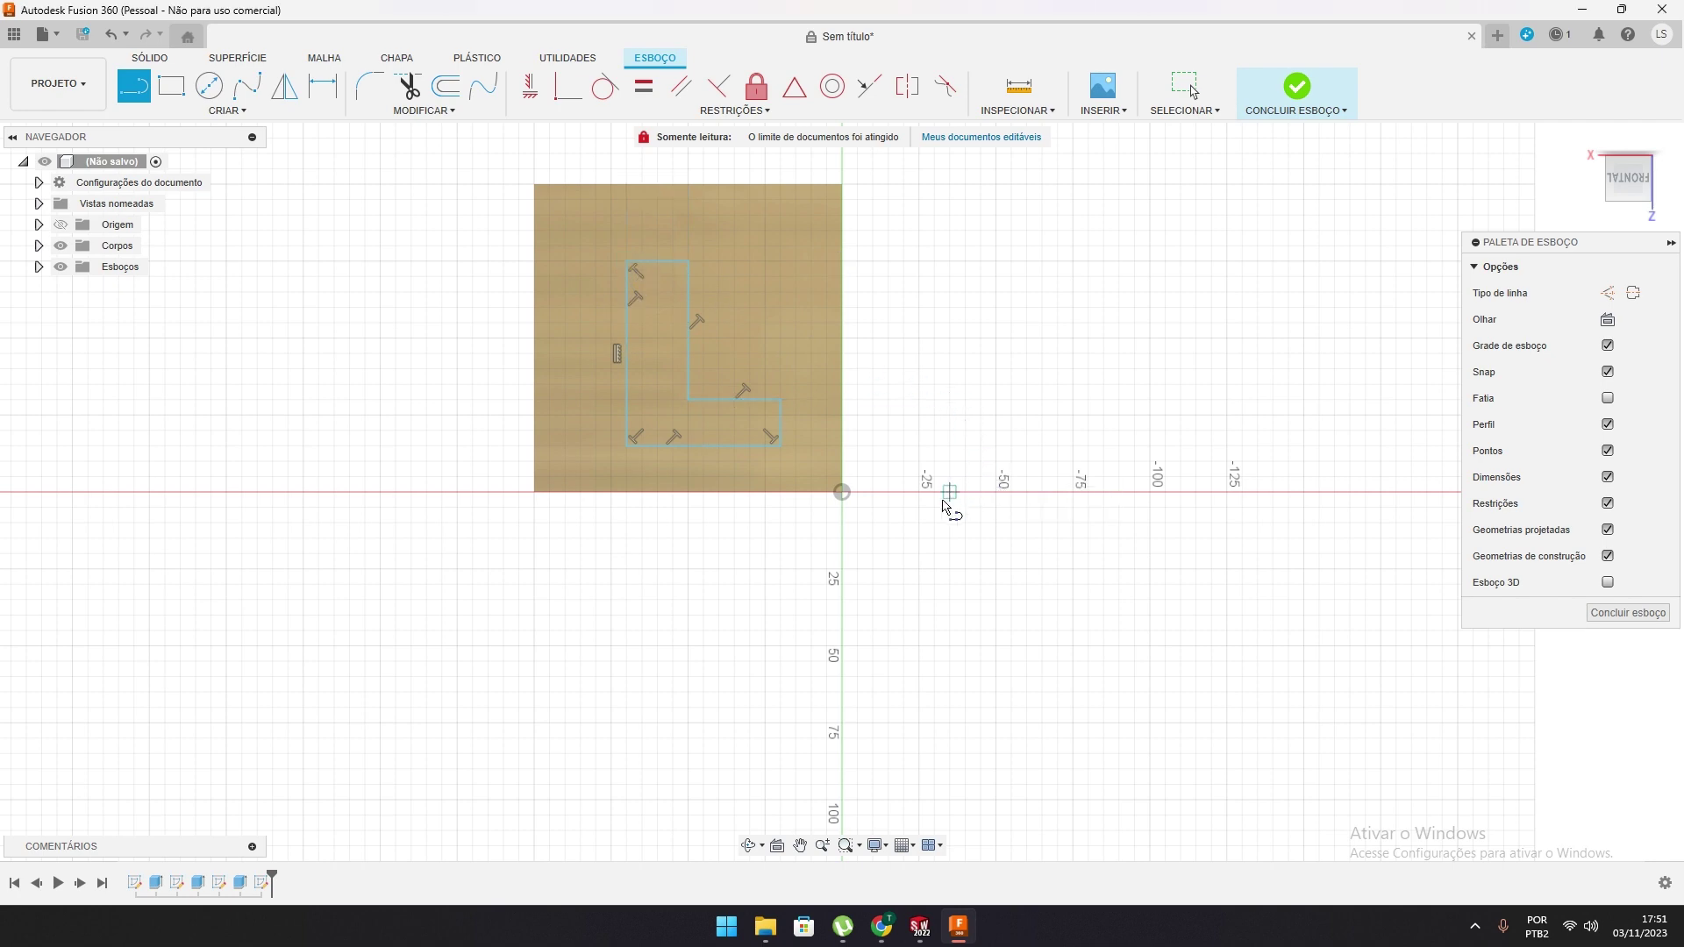
key(Escape)
Extrude the L profile by -10 mm with the Cortar operation to engrave it into the front face
scroll(705, 328, down, 1)
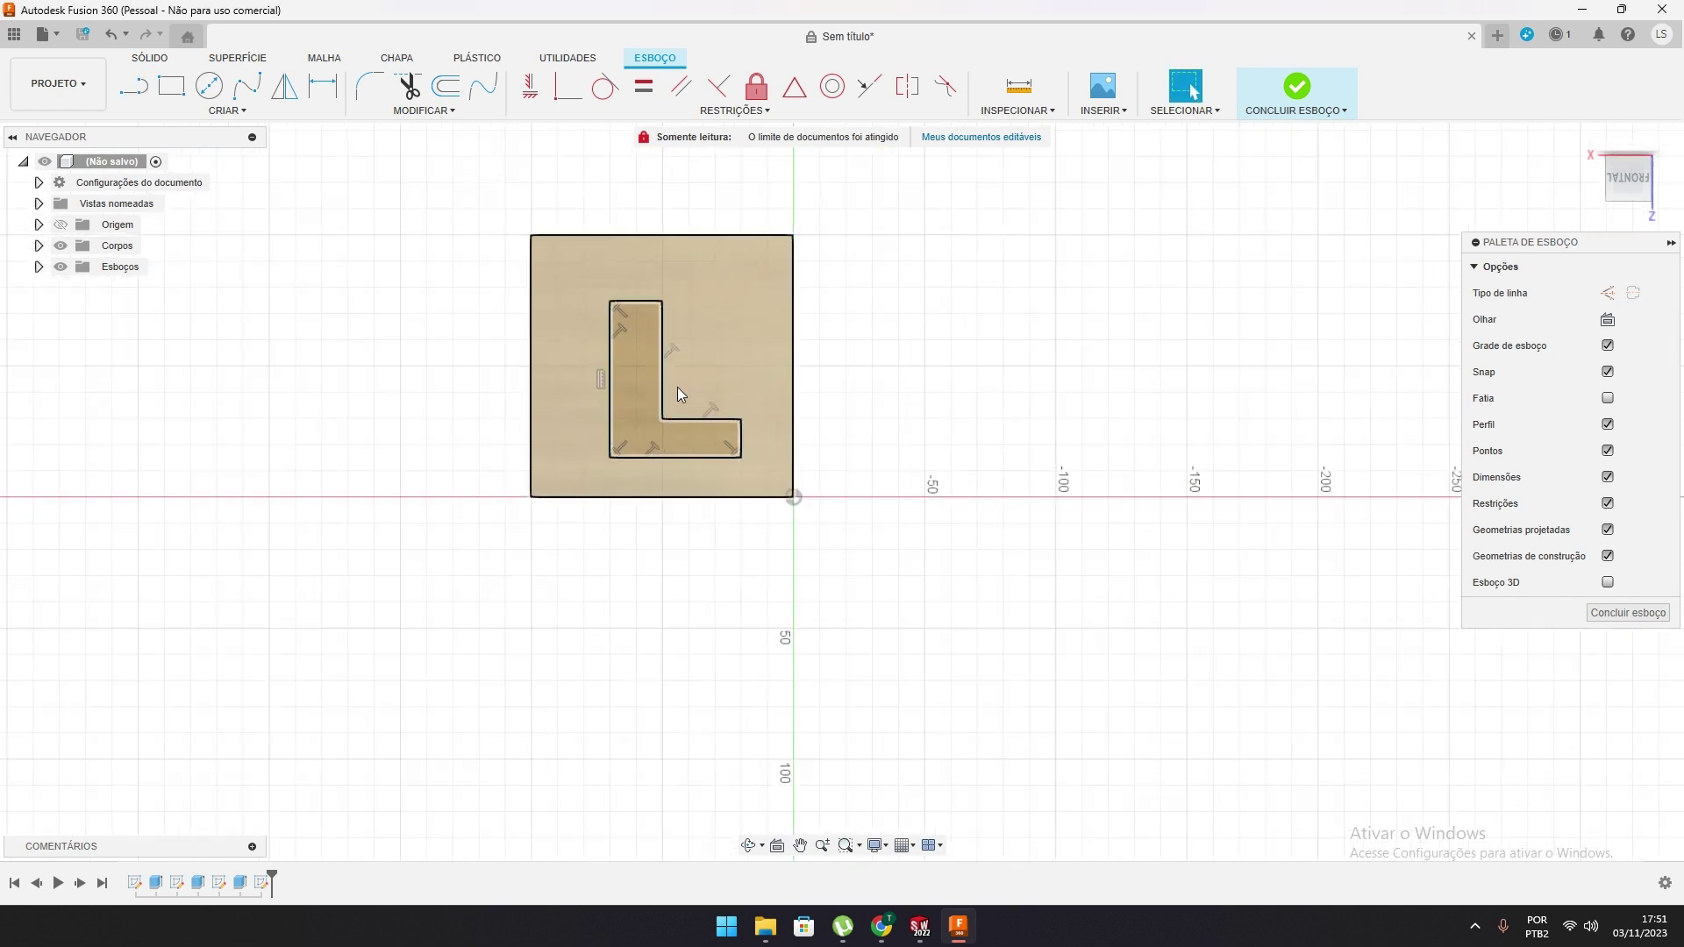
scroll(607, 401, up, 1)
click(659, 409)
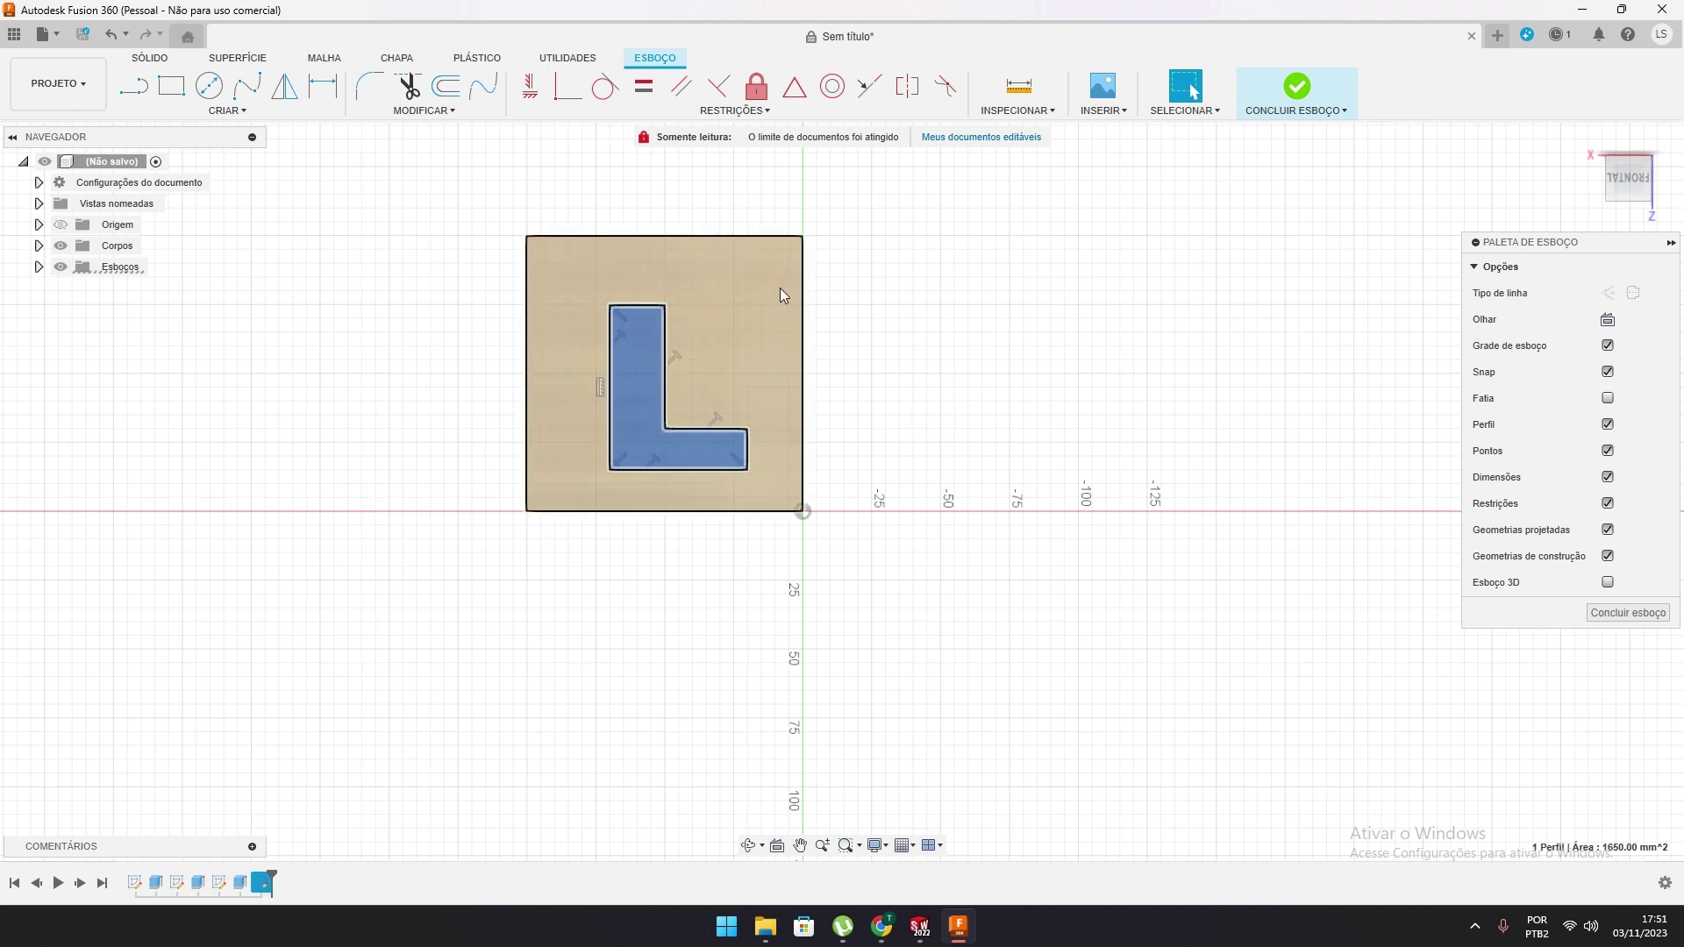
click(140, 59)
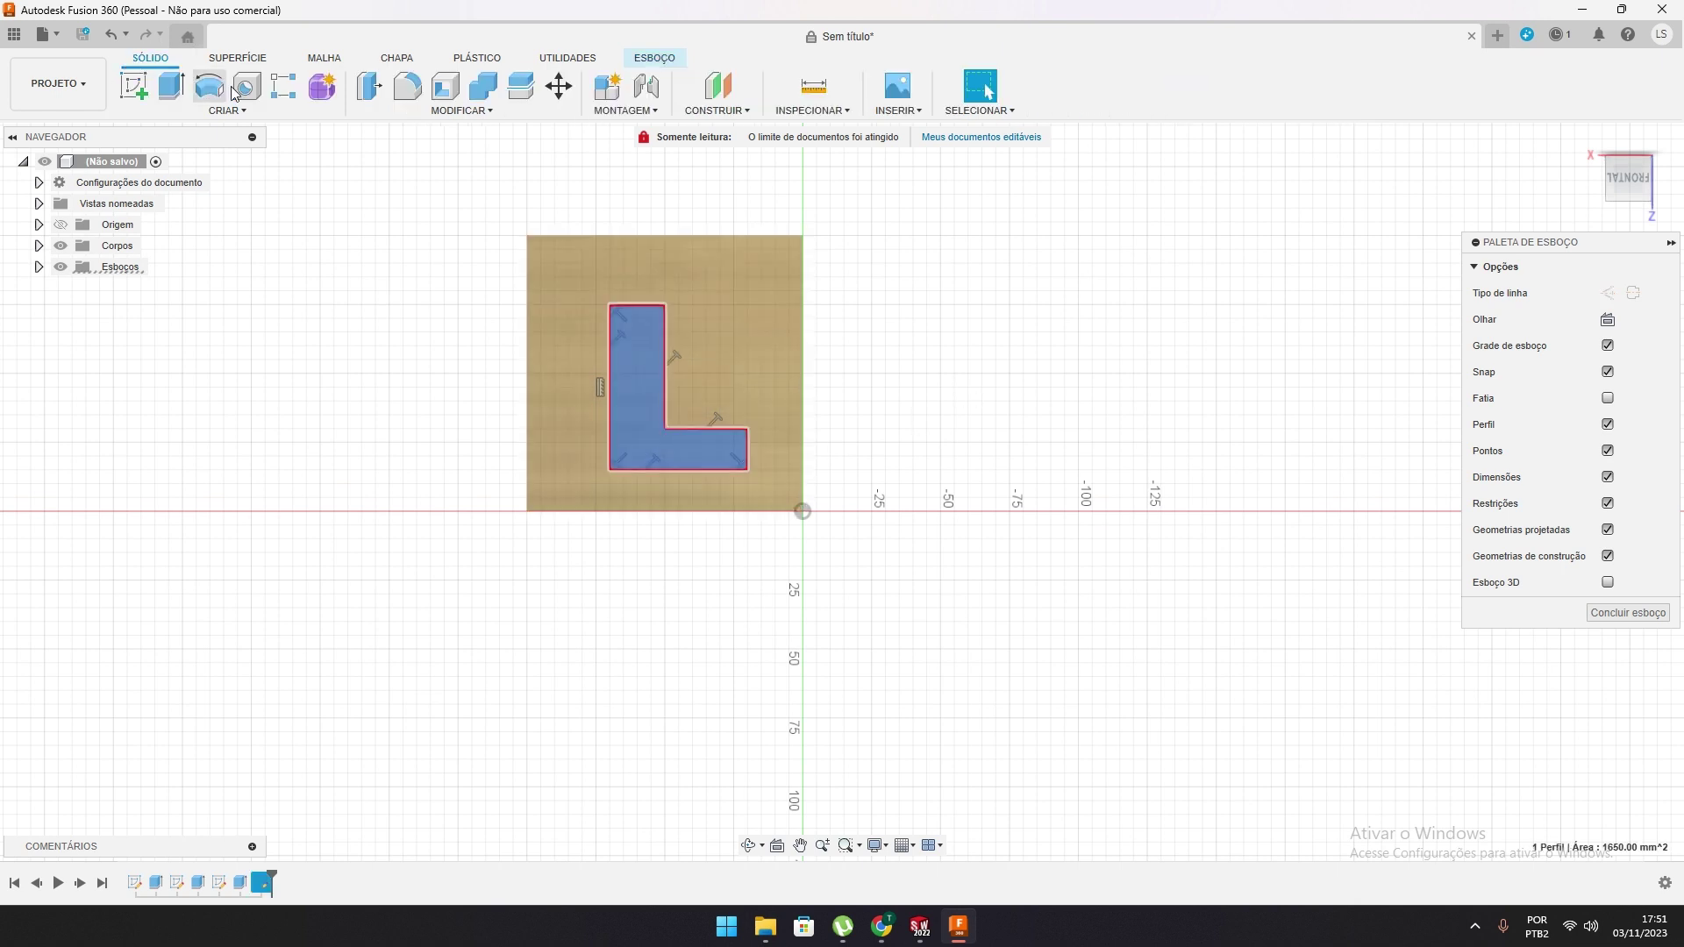
click(182, 95)
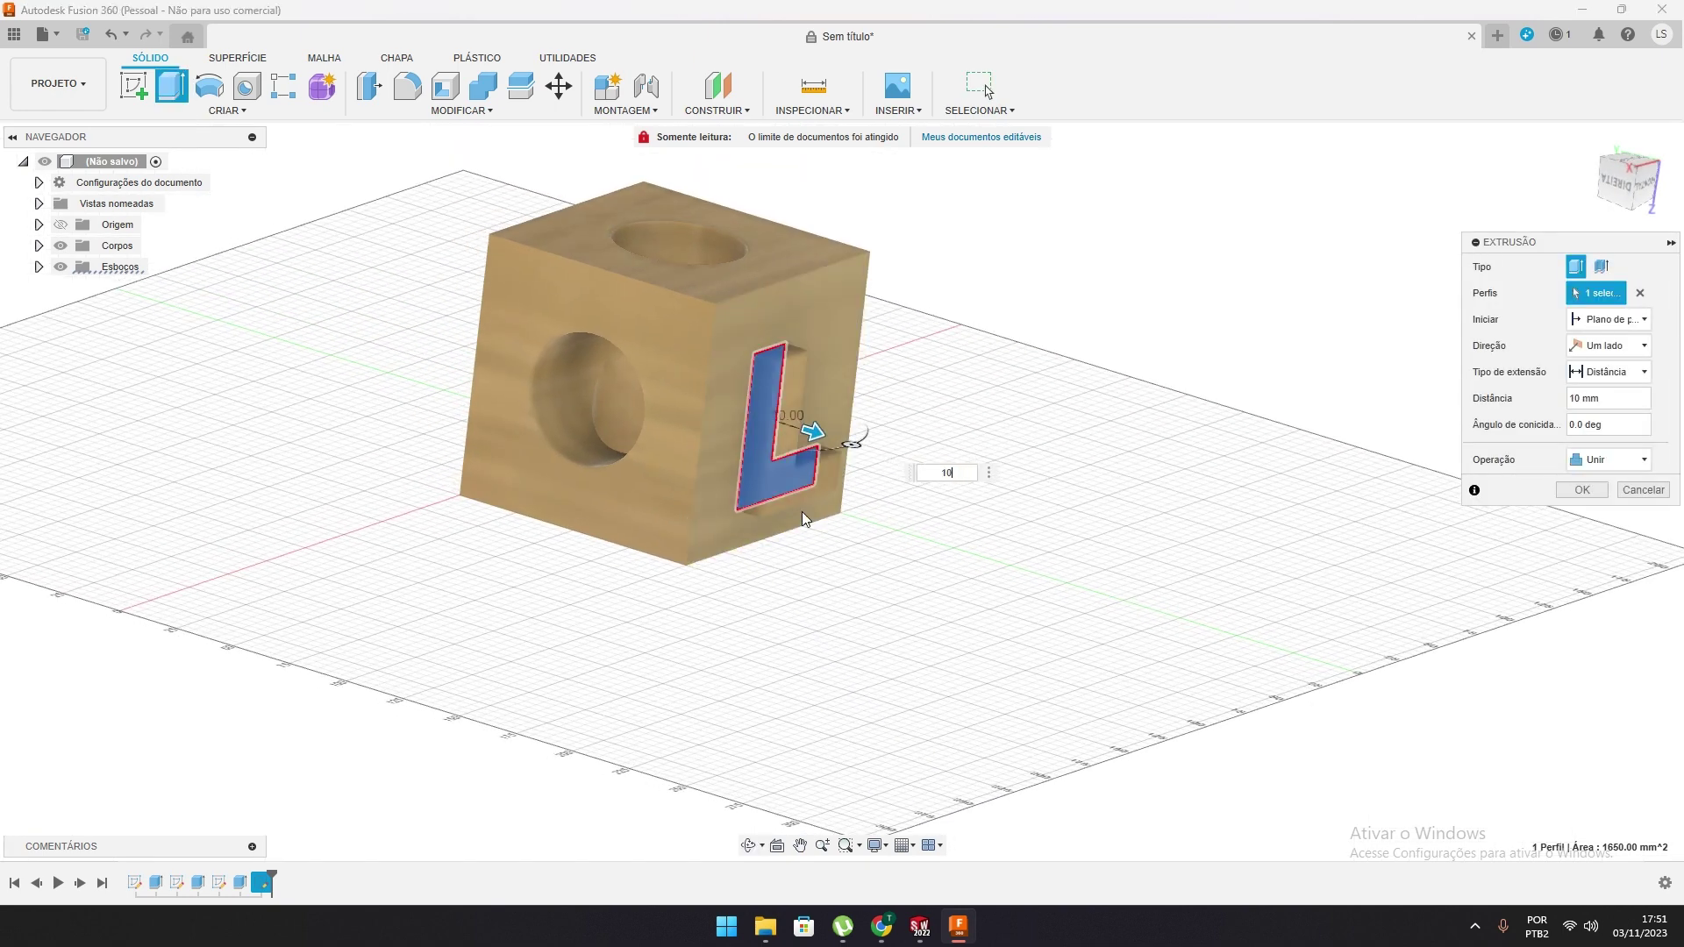
shift+middle_drag(668, 555, 724, 525)
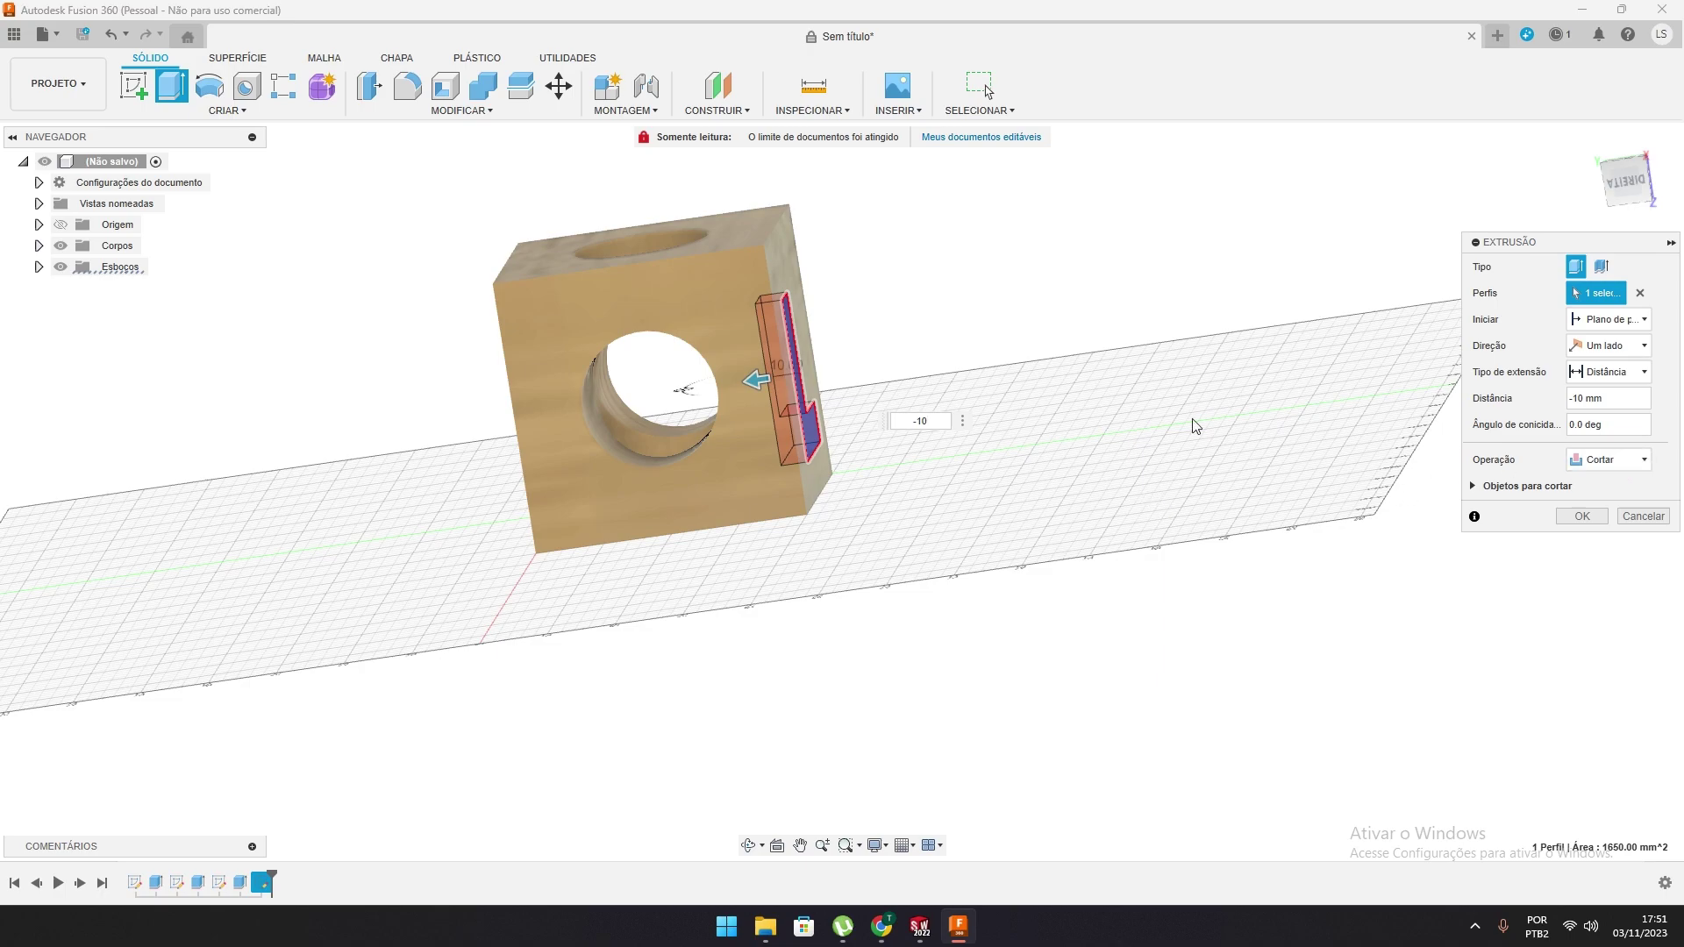
key(Return)
Start a new sketch on the cube's solid rear (POSTERIOR) face
shift+middle_drag(925, 440, 894, 386)
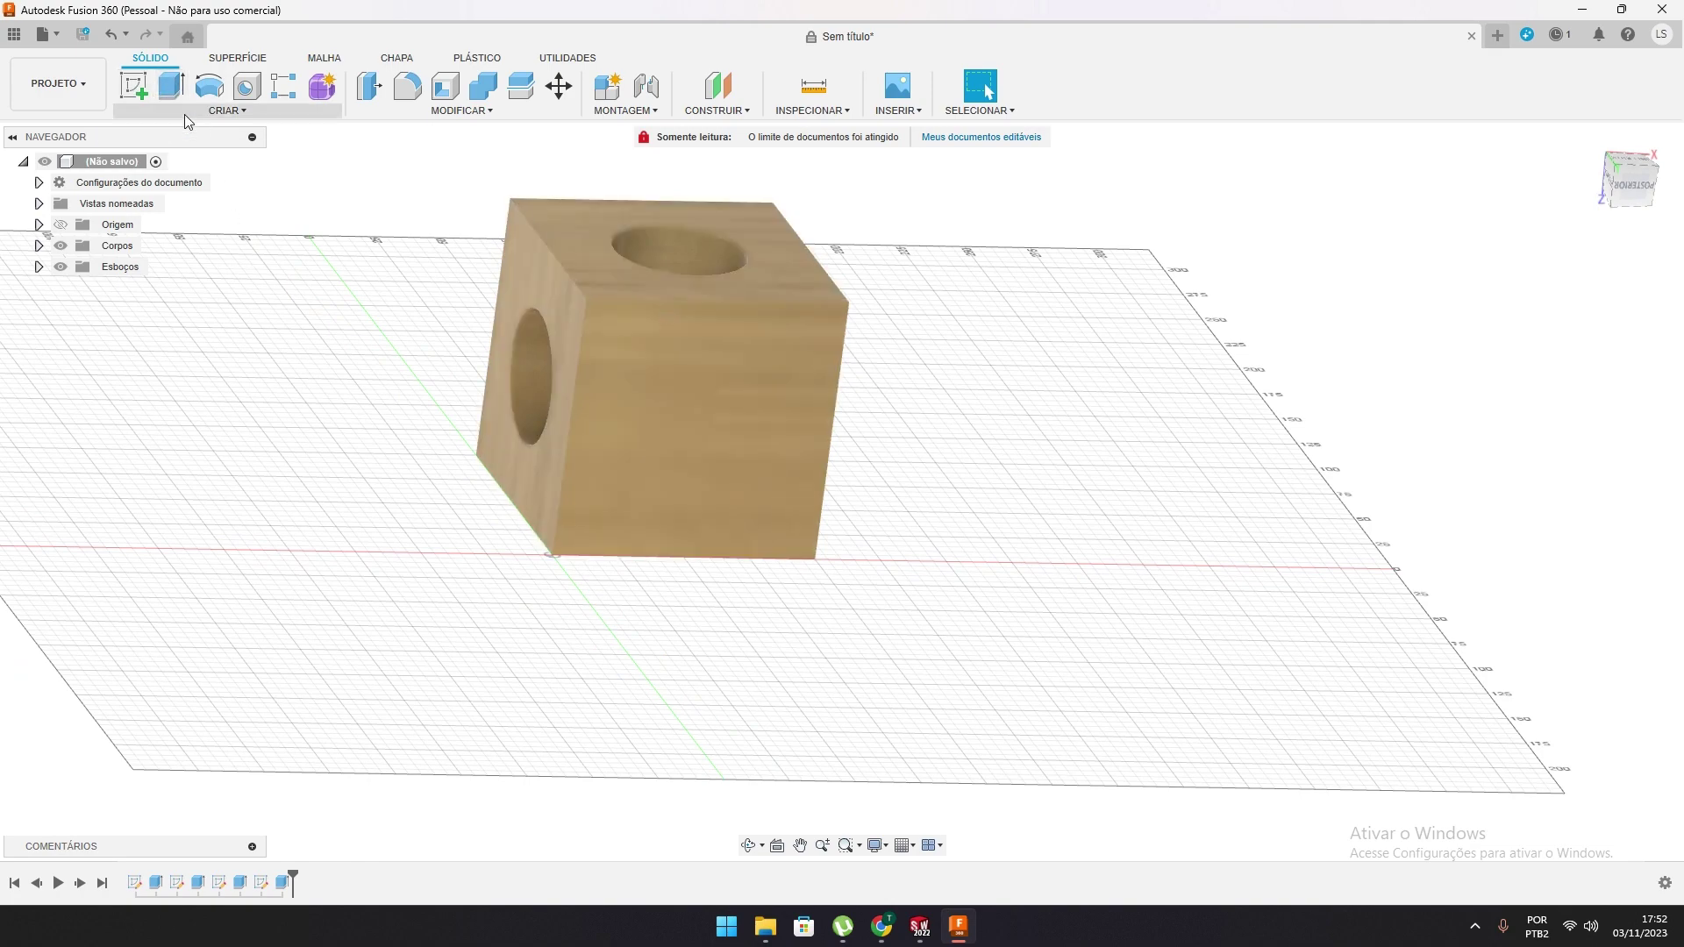
click(134, 87)
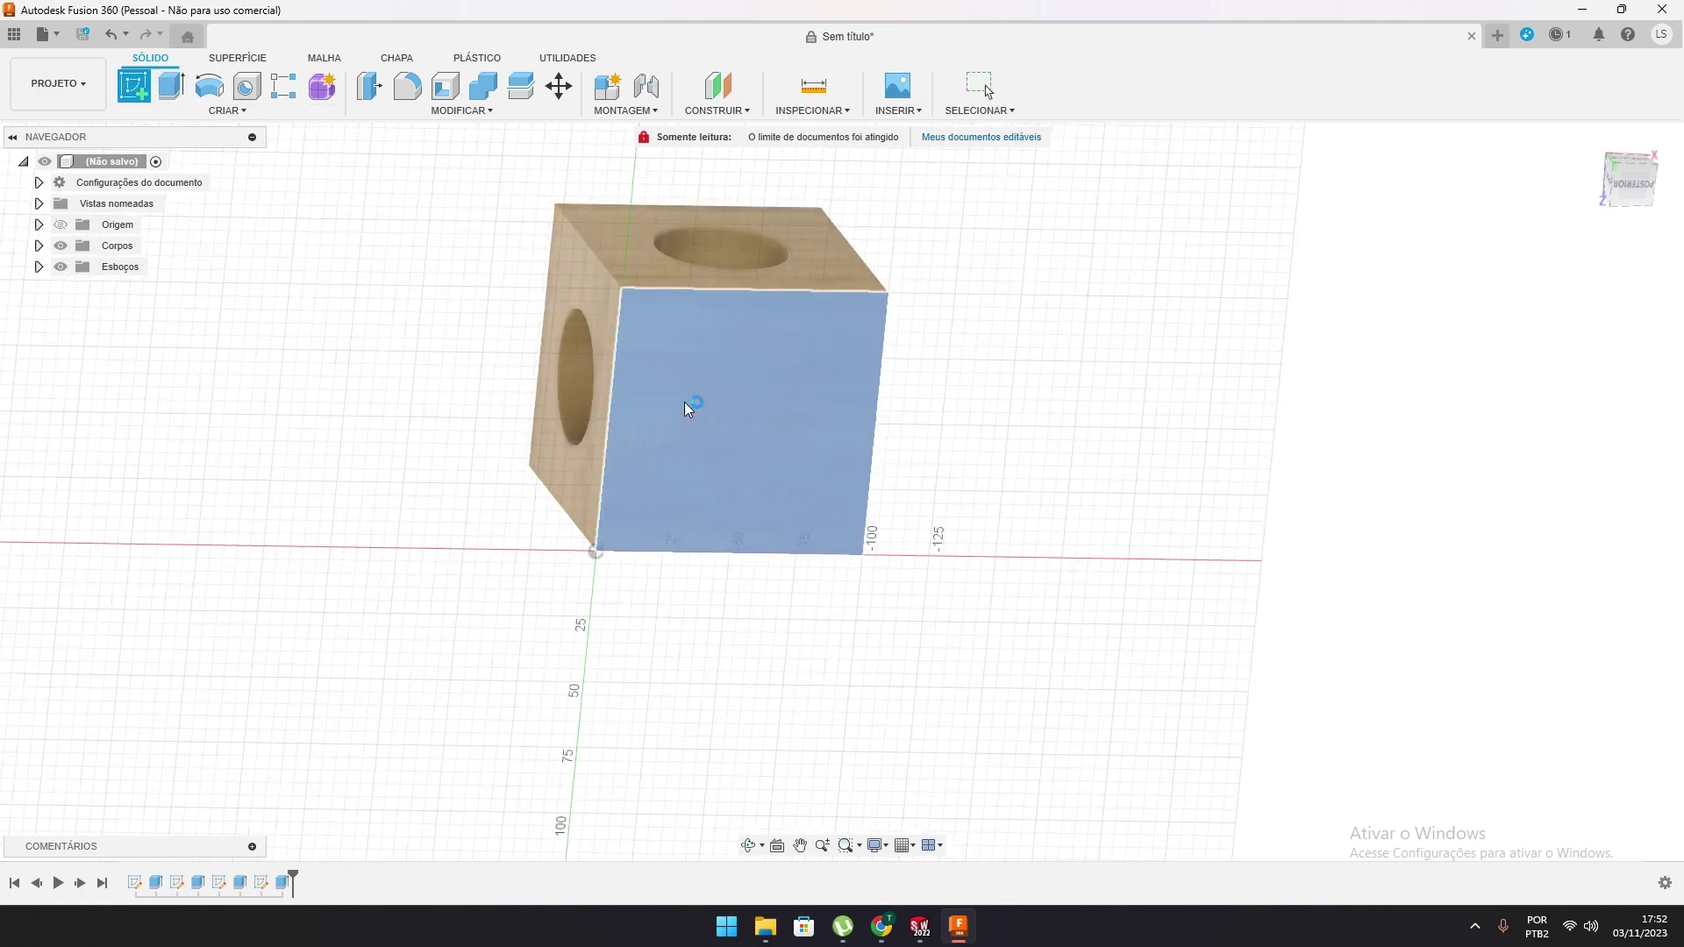
click(684, 401)
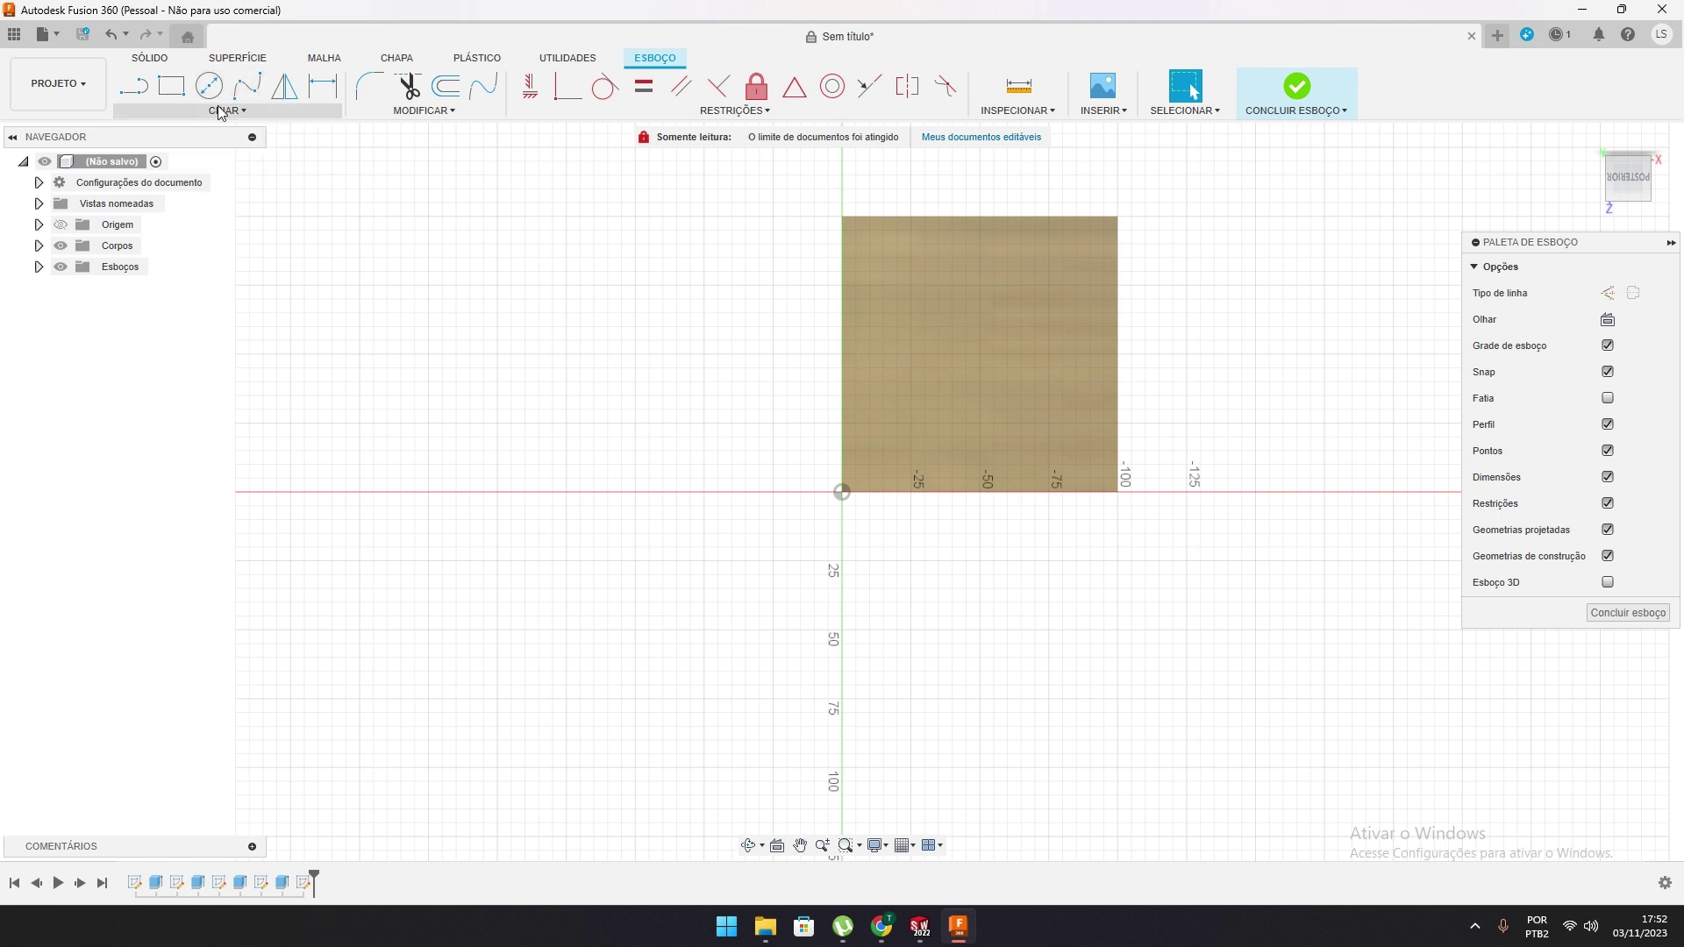
Draw four corner rectangles near the rear face's corners, three about 15 x 10 mm and one about 20.5 x 10 mm
click(171, 86)
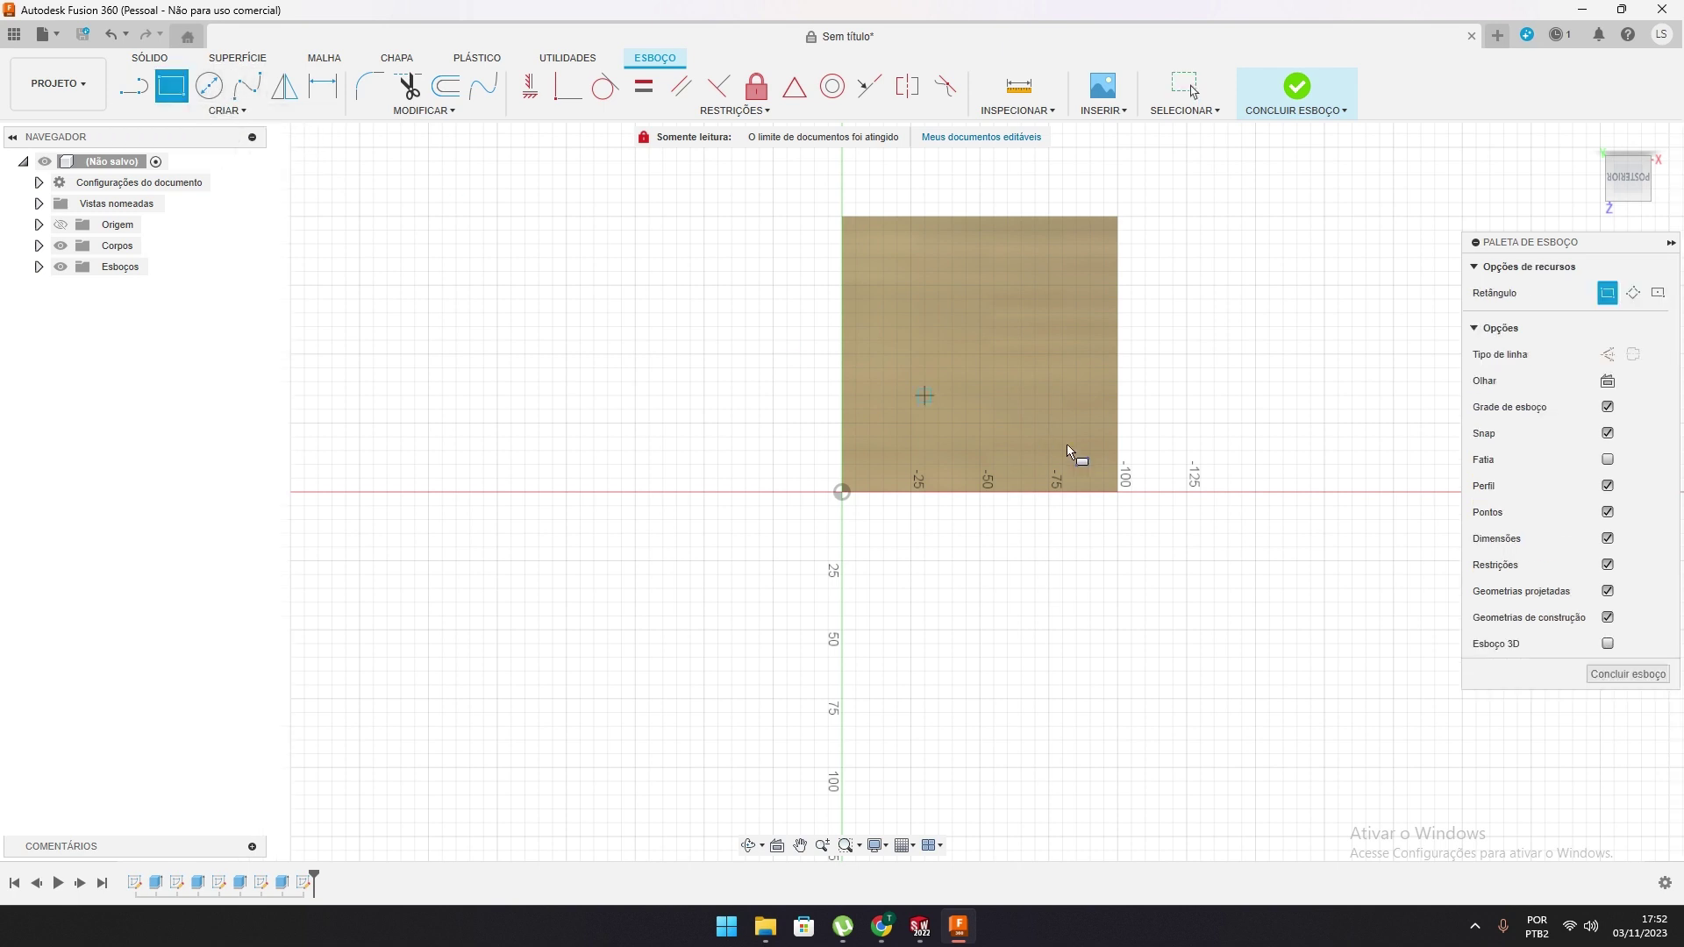
click(855, 231)
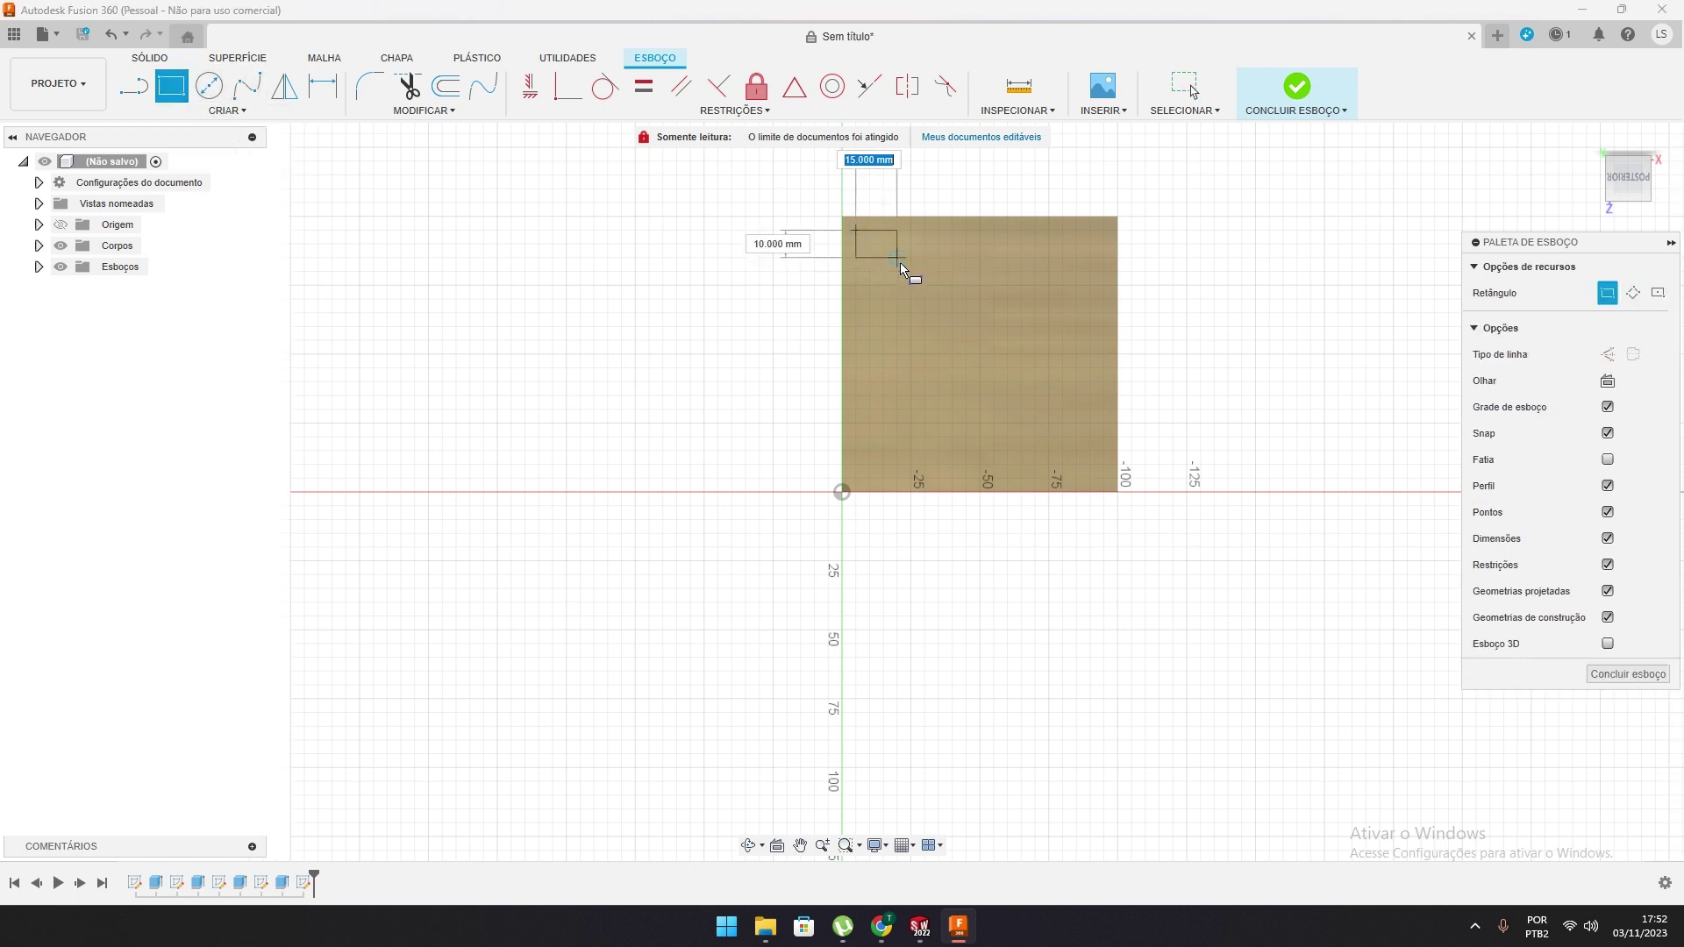
click(902, 266)
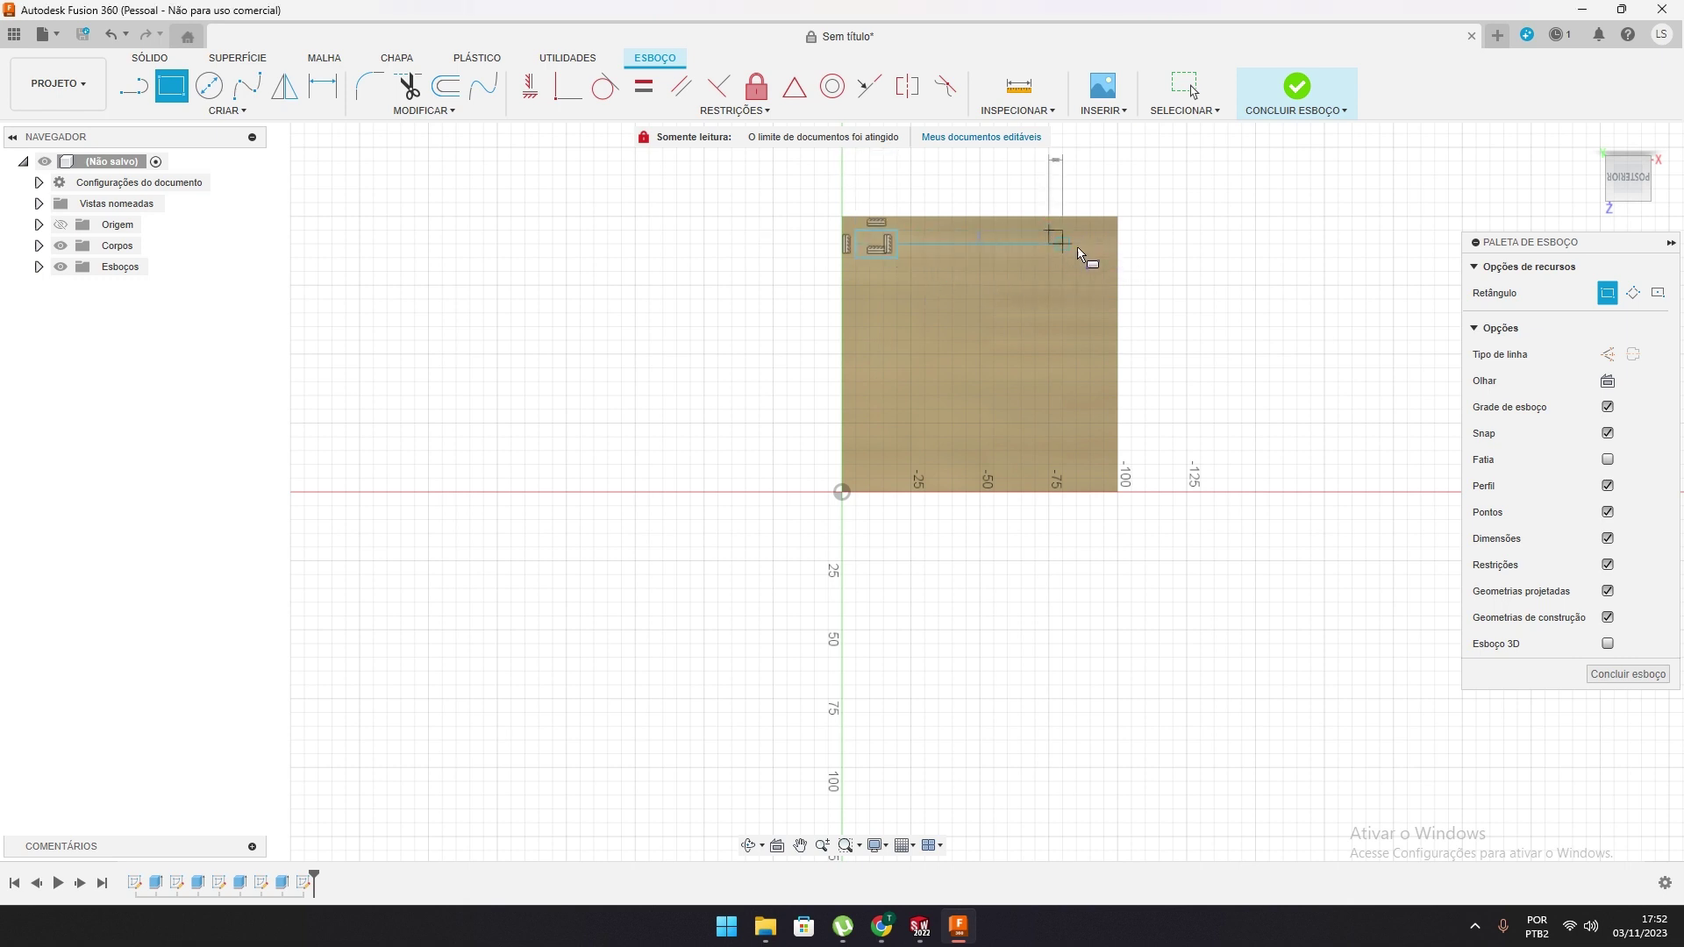
click(1049, 450)
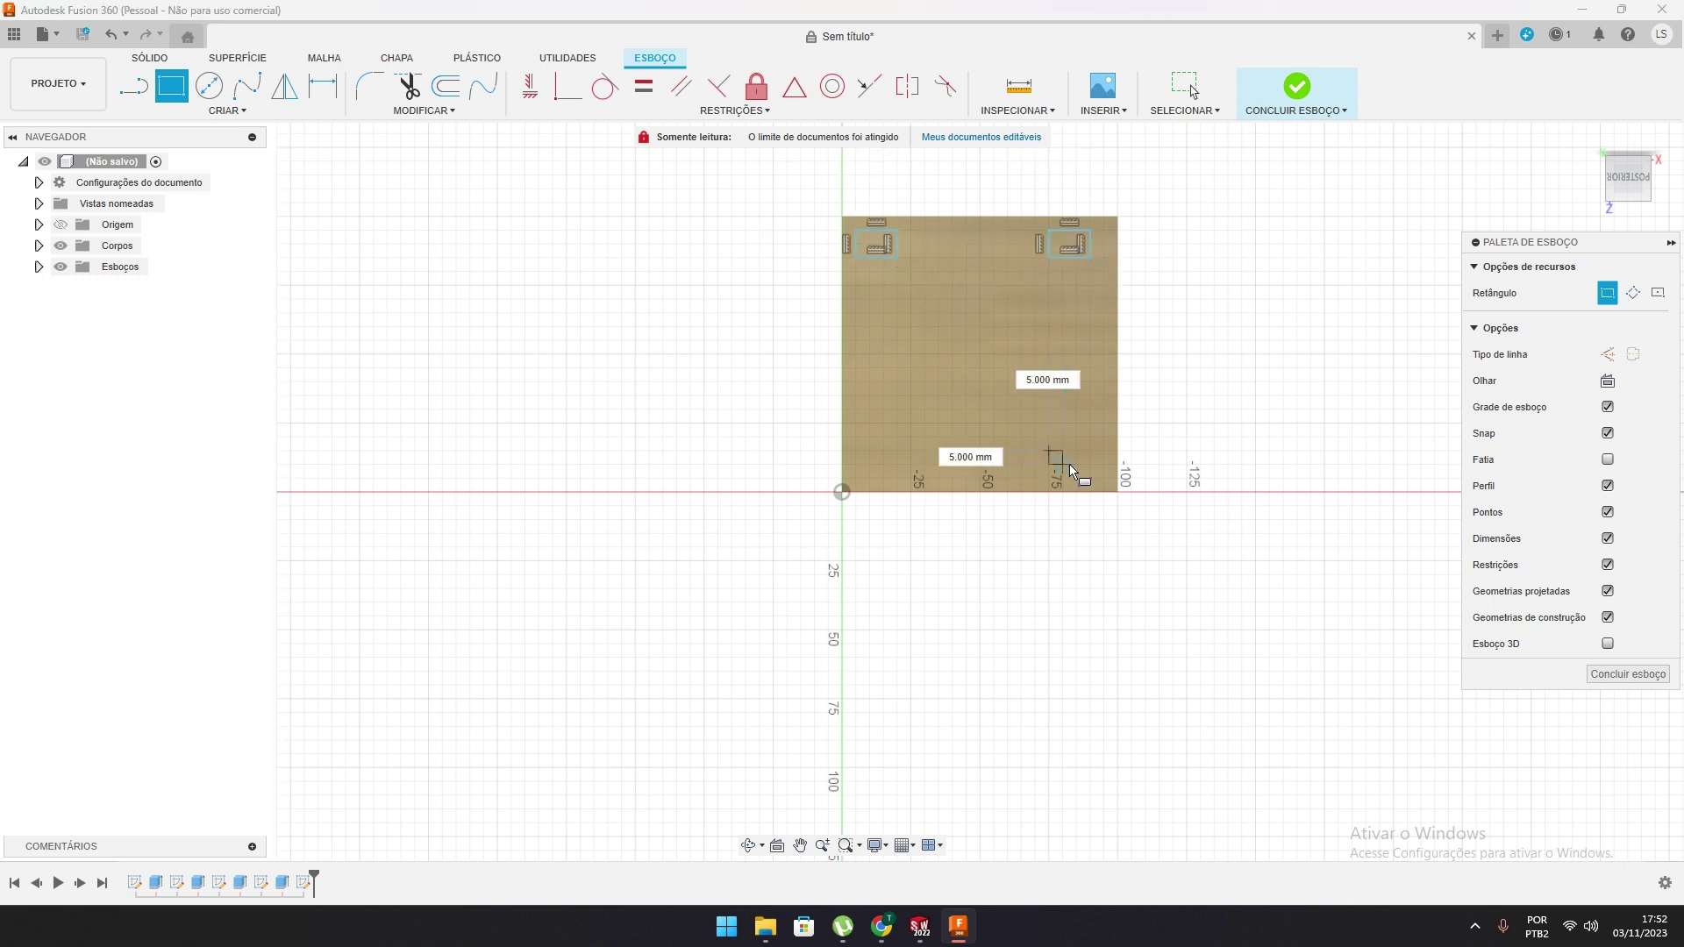
click(1089, 481)
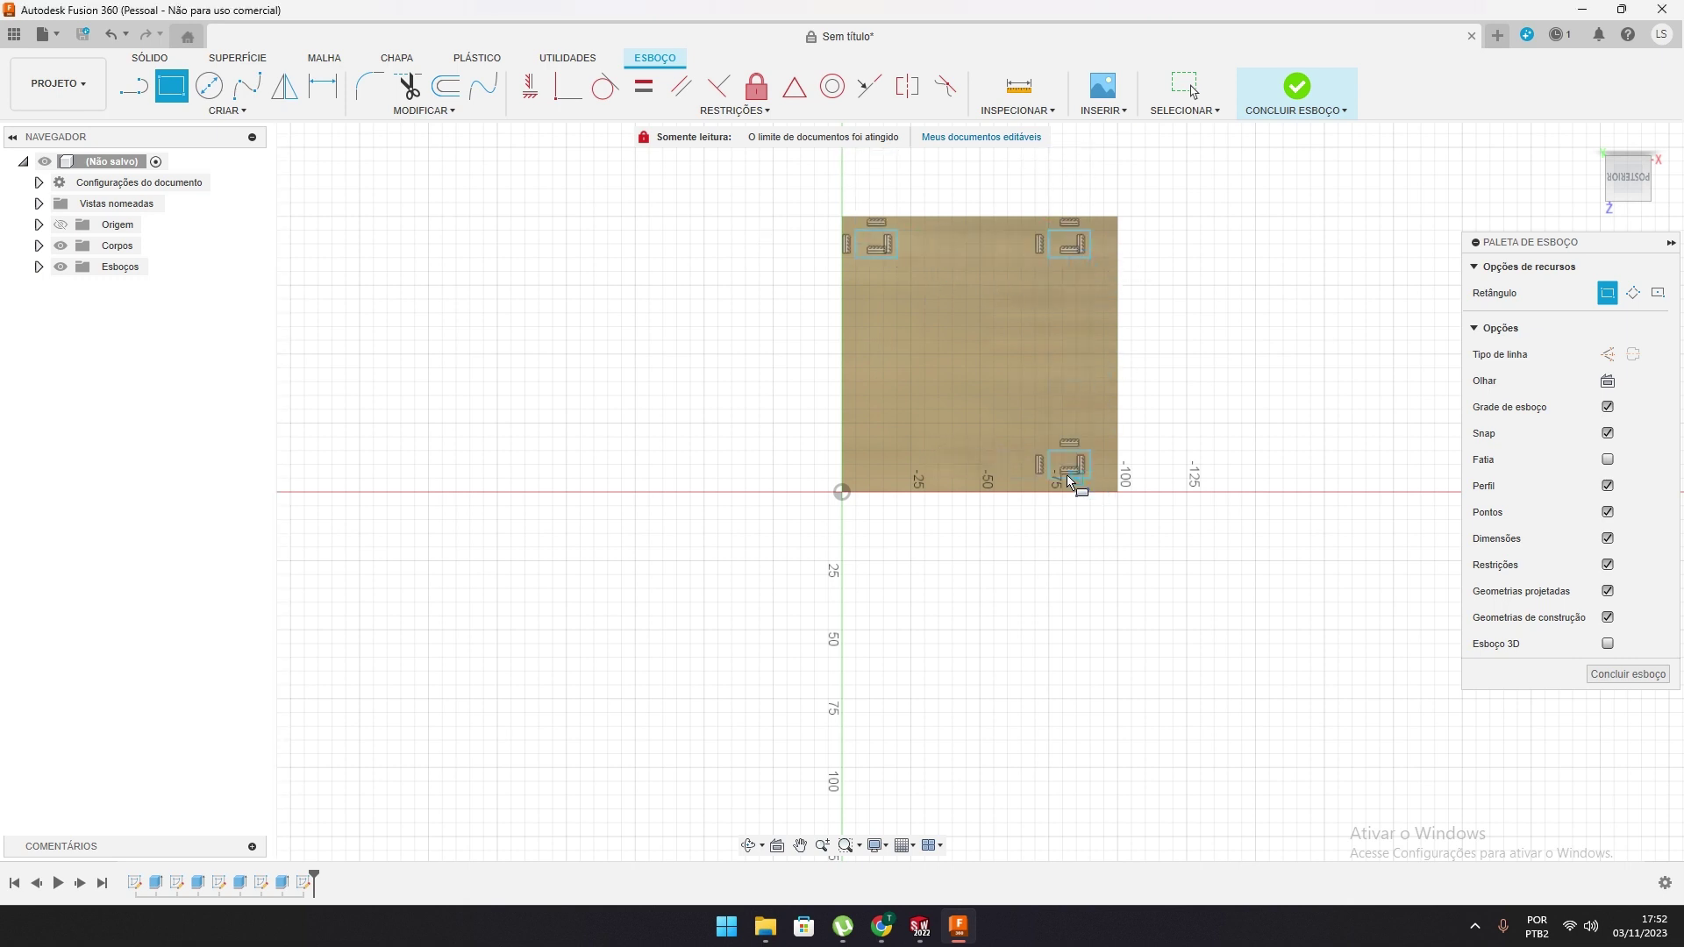
click(862, 449)
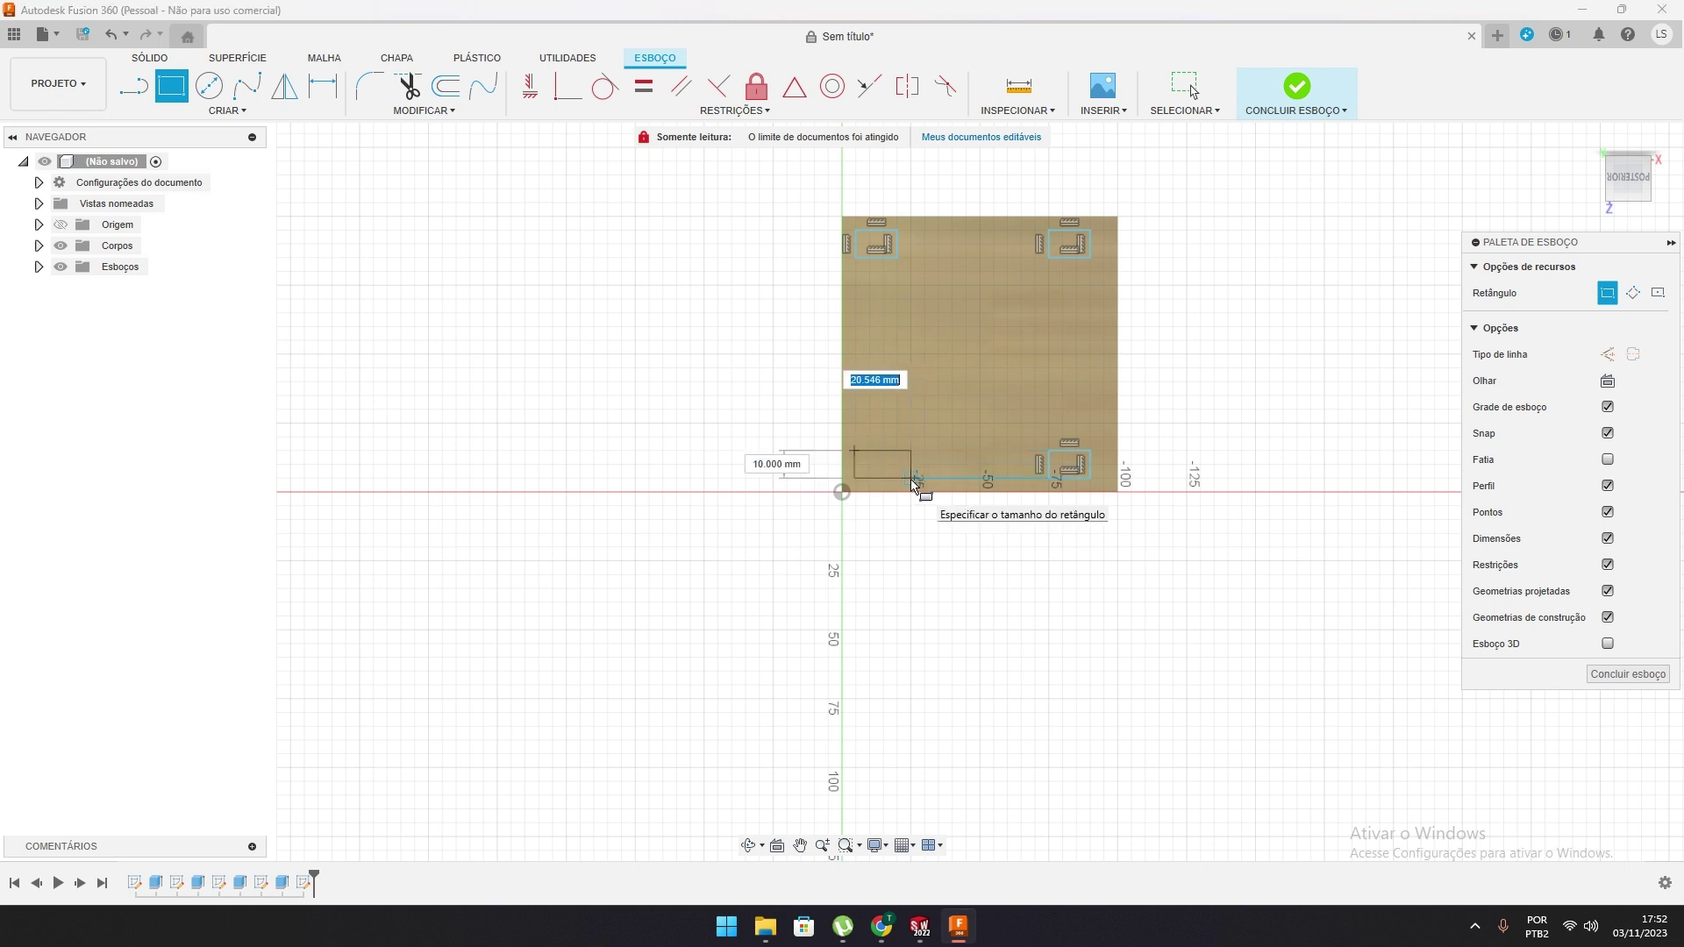
click(912, 482)
click(166, 59)
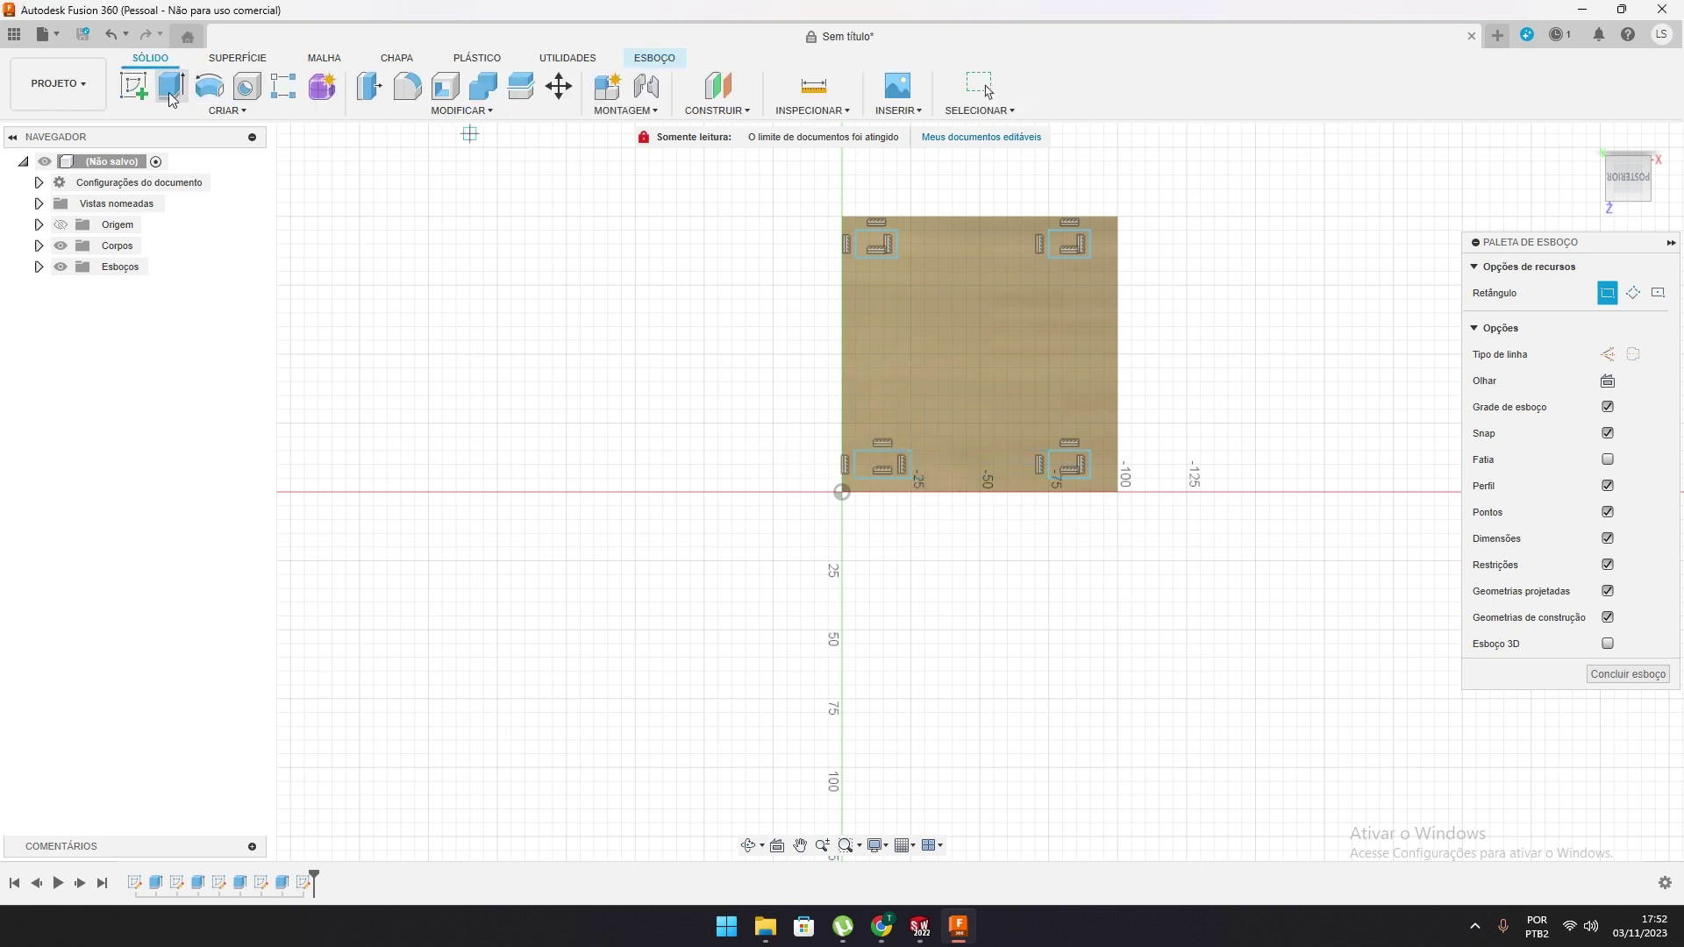
click(169, 94)
click(617, 329)
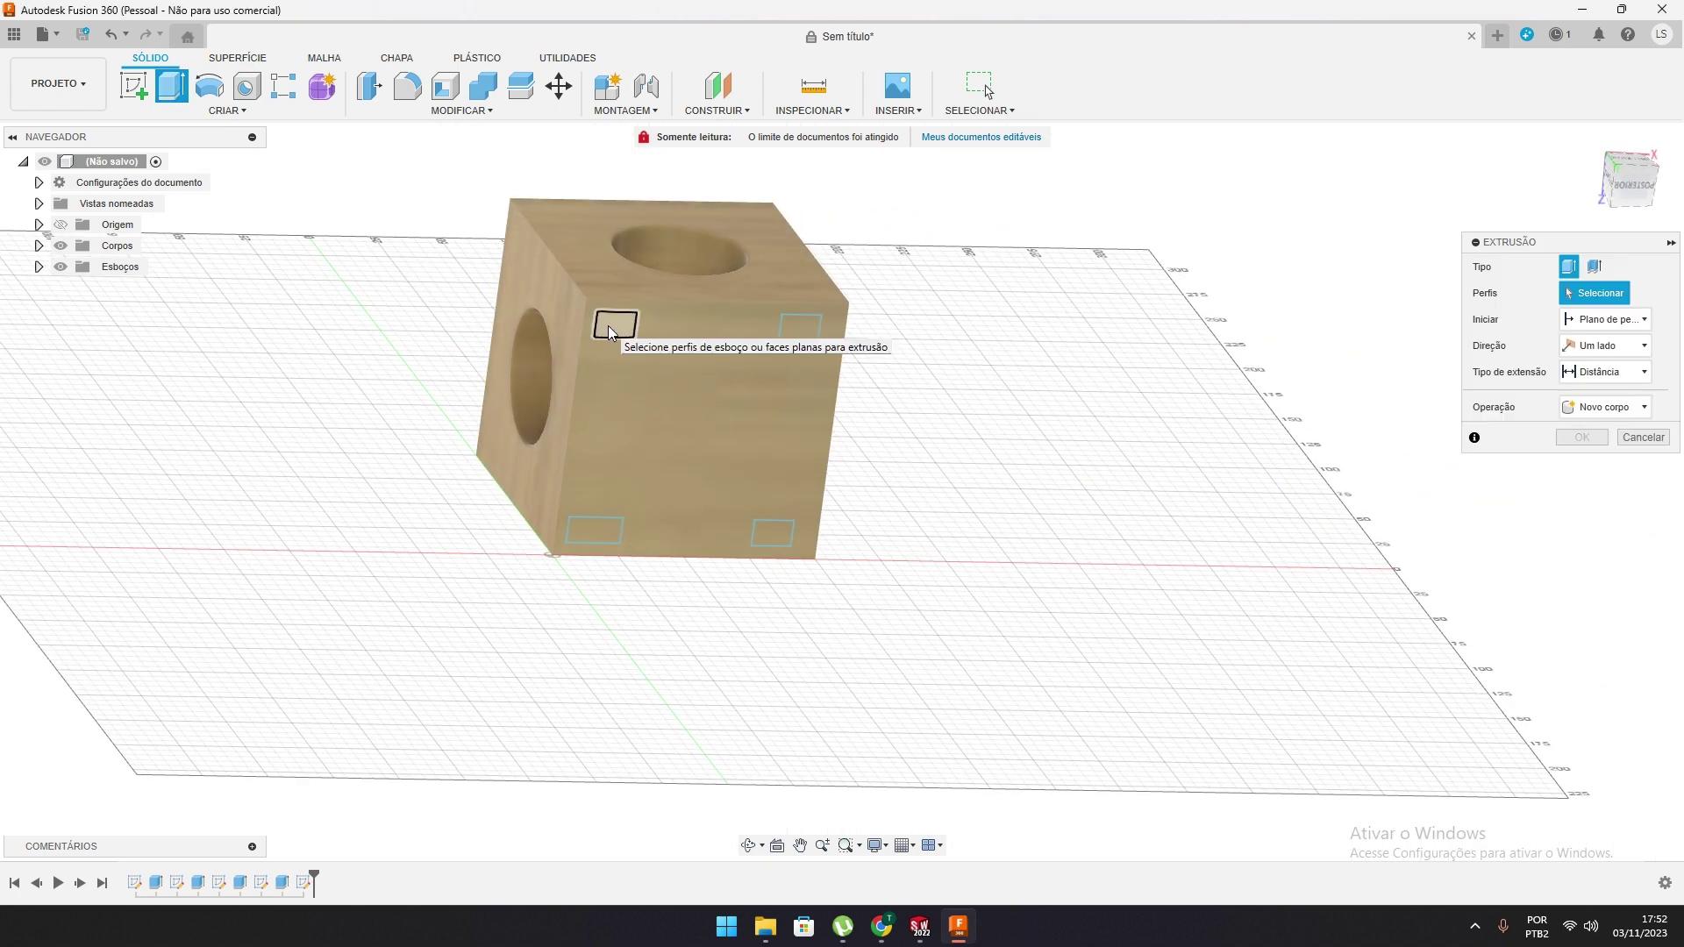
click(799, 330)
click(787, 546)
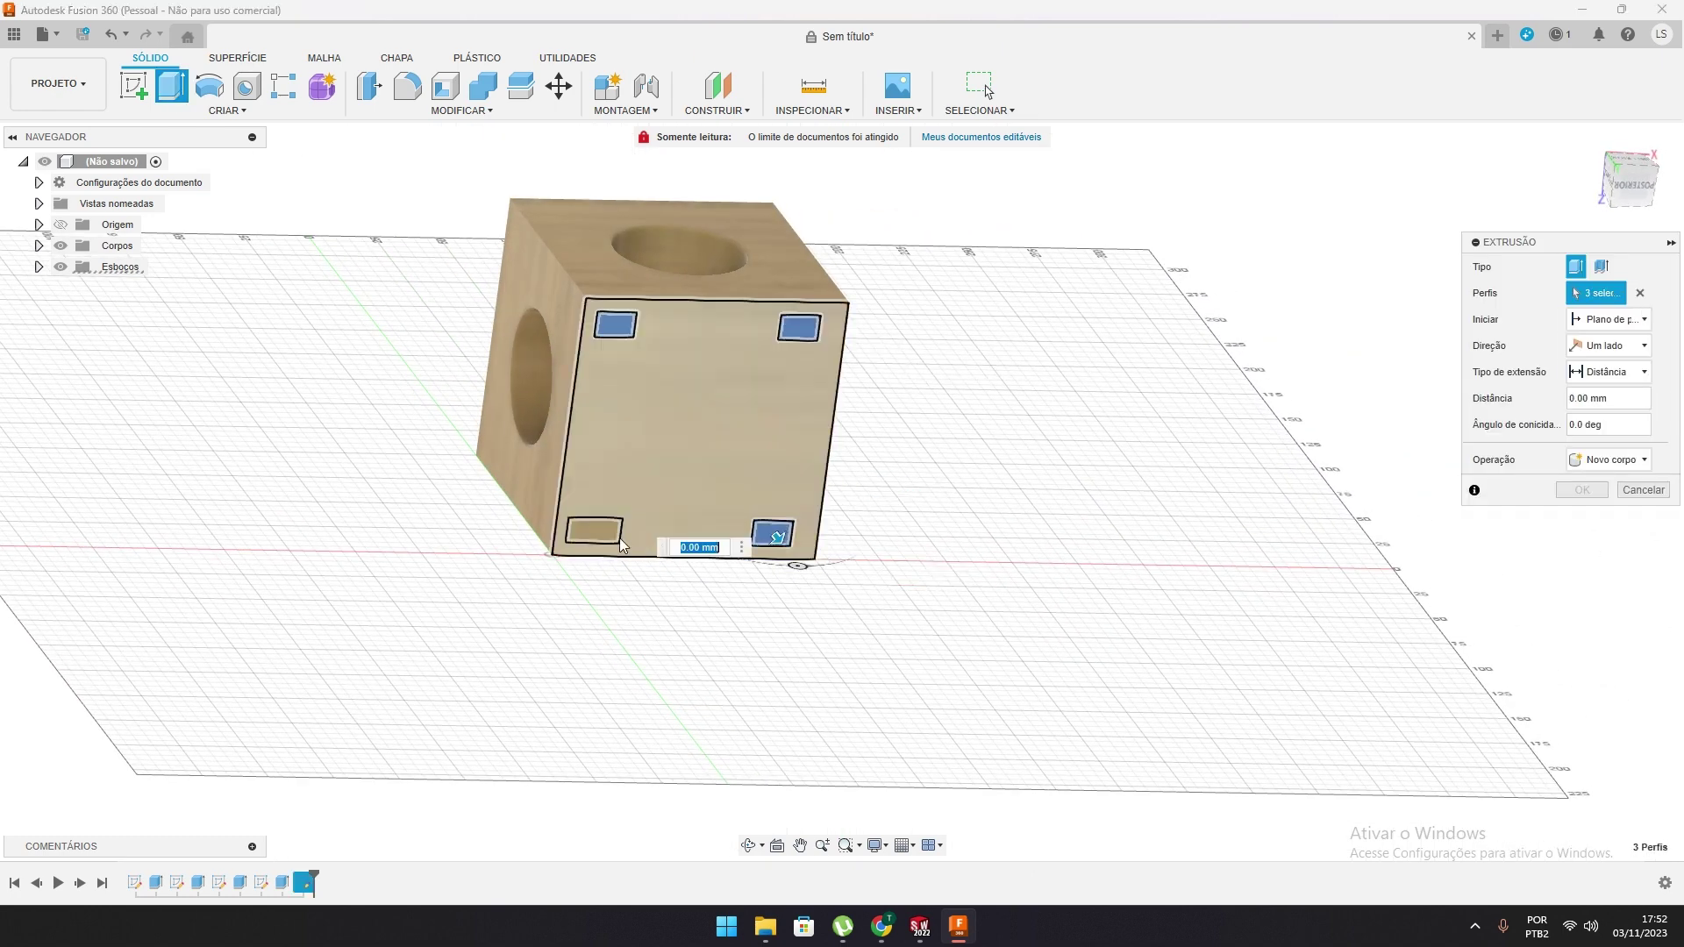
click(599, 535)
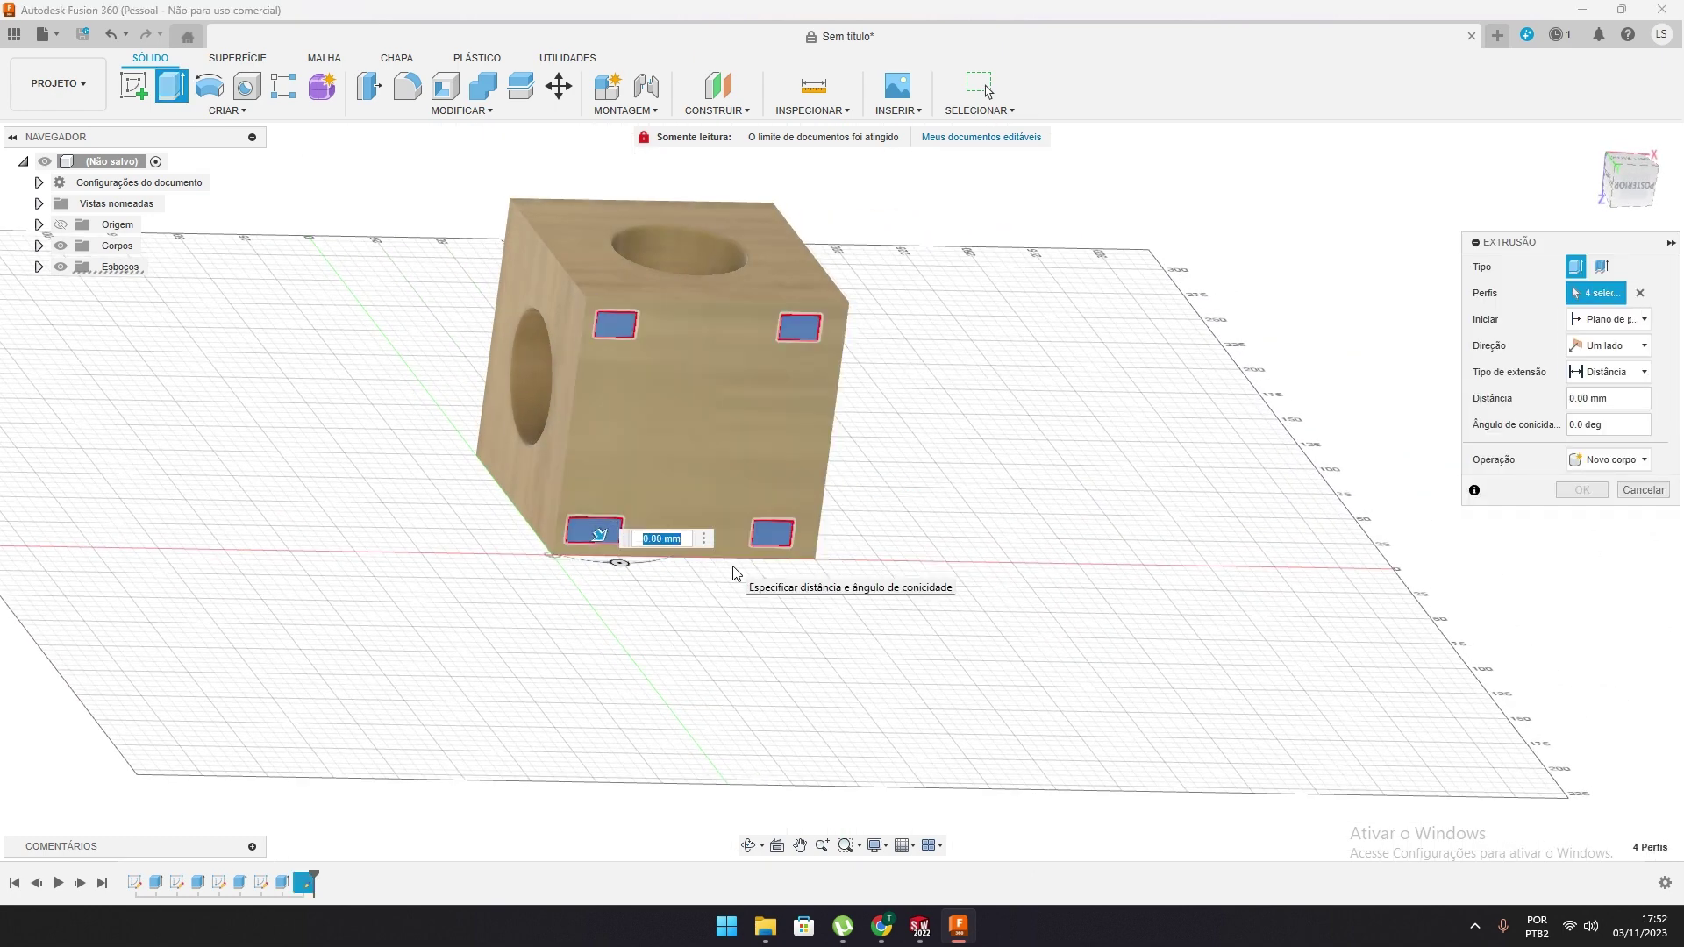
text(-10)
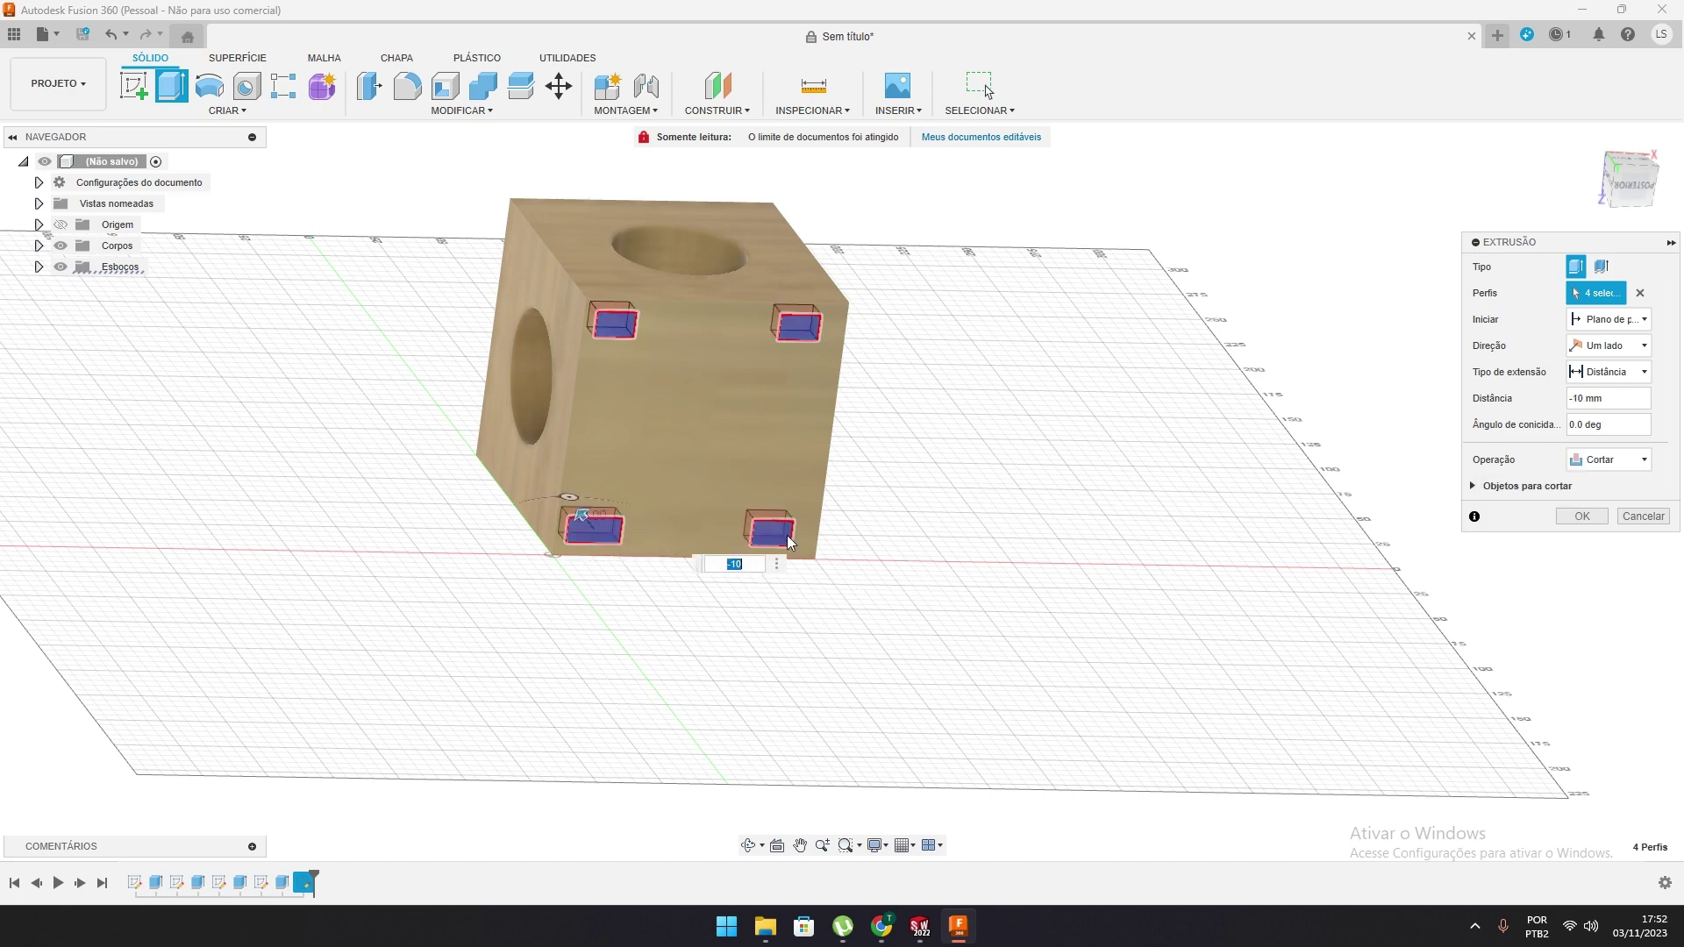
key(Return)
shift+middle_drag(735, 566, 763, 527)
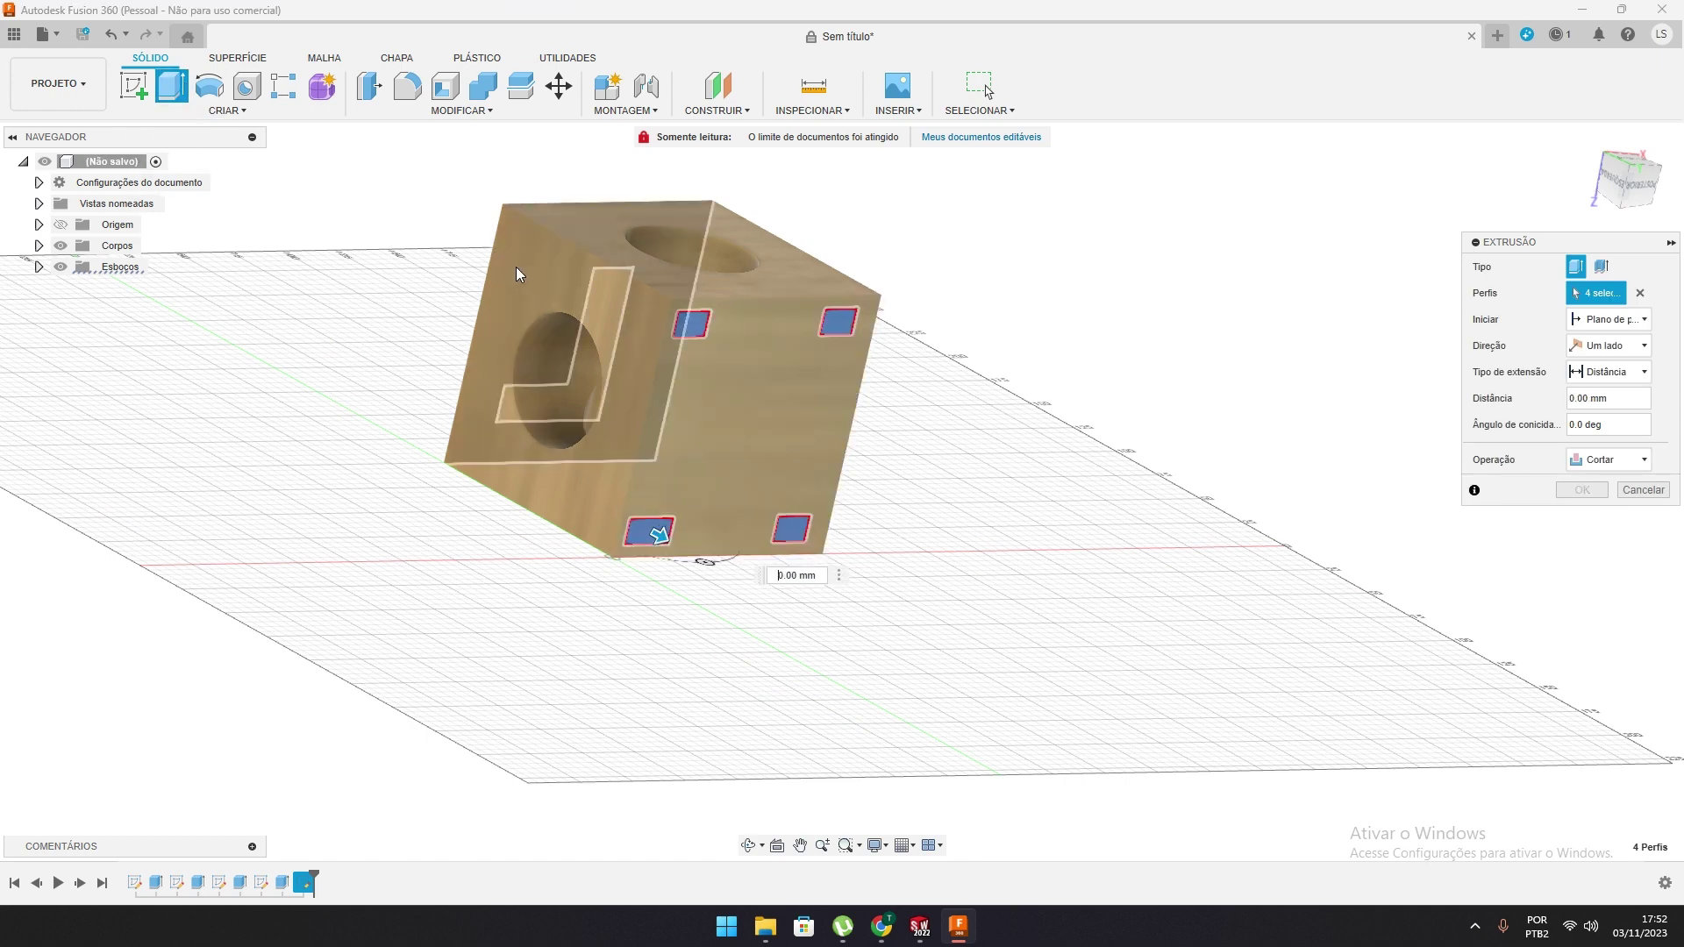
click(133, 85)
click(717, 430)
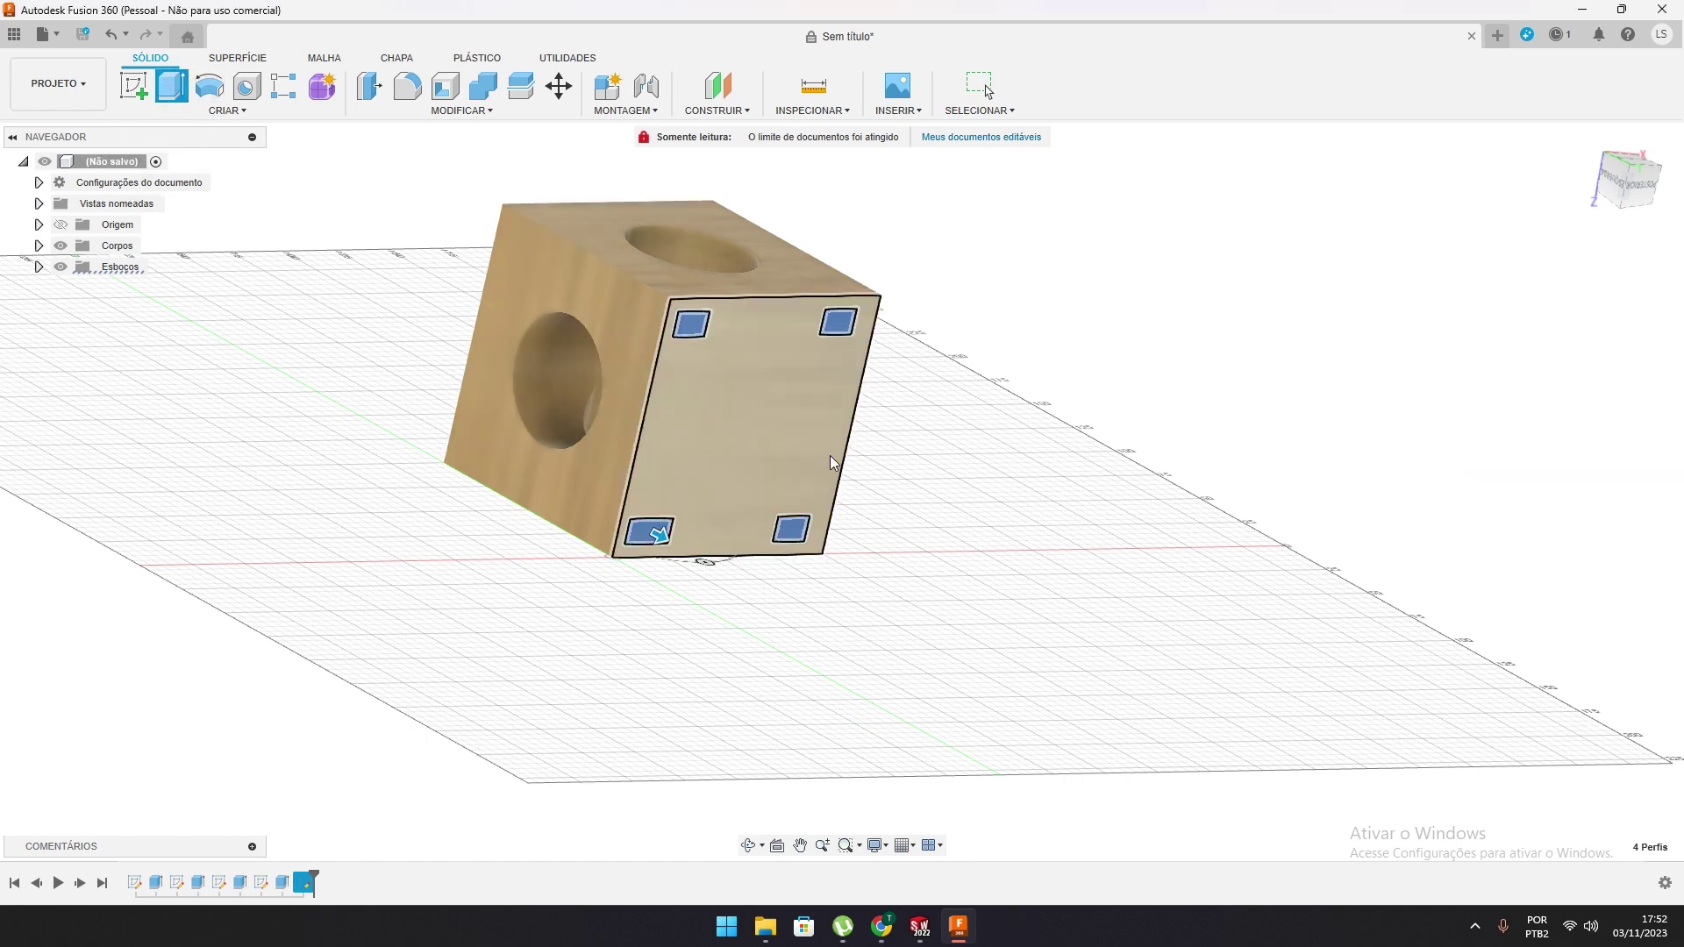
Extrude the rear-face region surrounding the four rectangles by -10 mm as a cut, leaving the rectangles as raised blocks
click(150, 58)
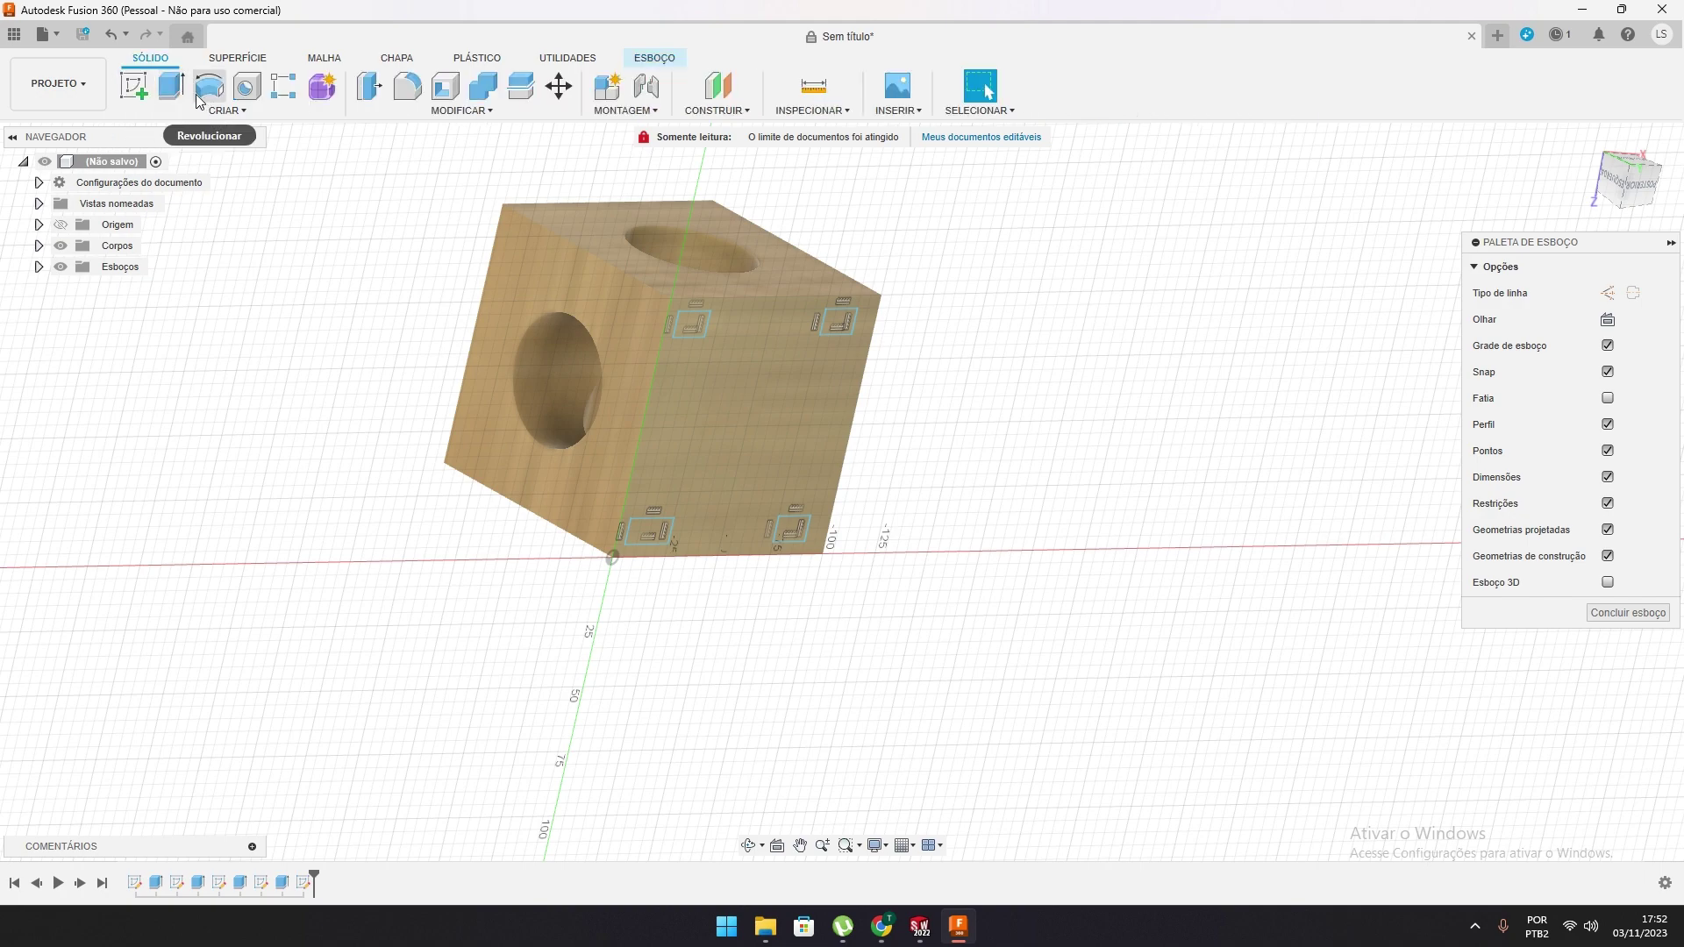
click(171, 86)
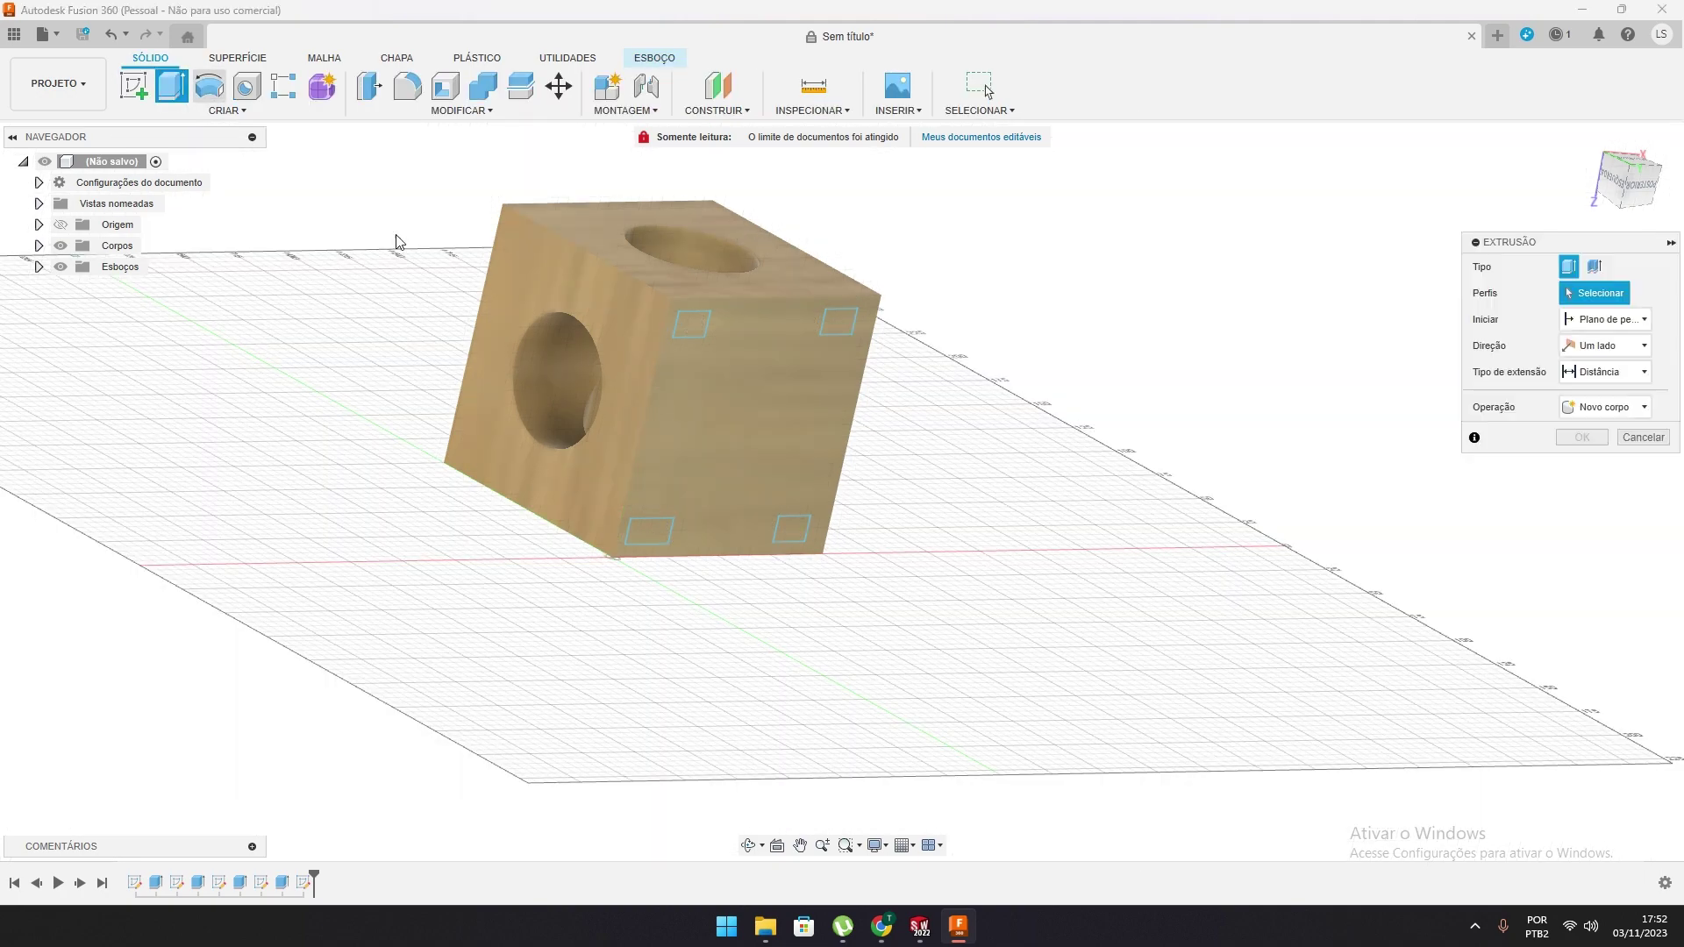
click(717, 424)
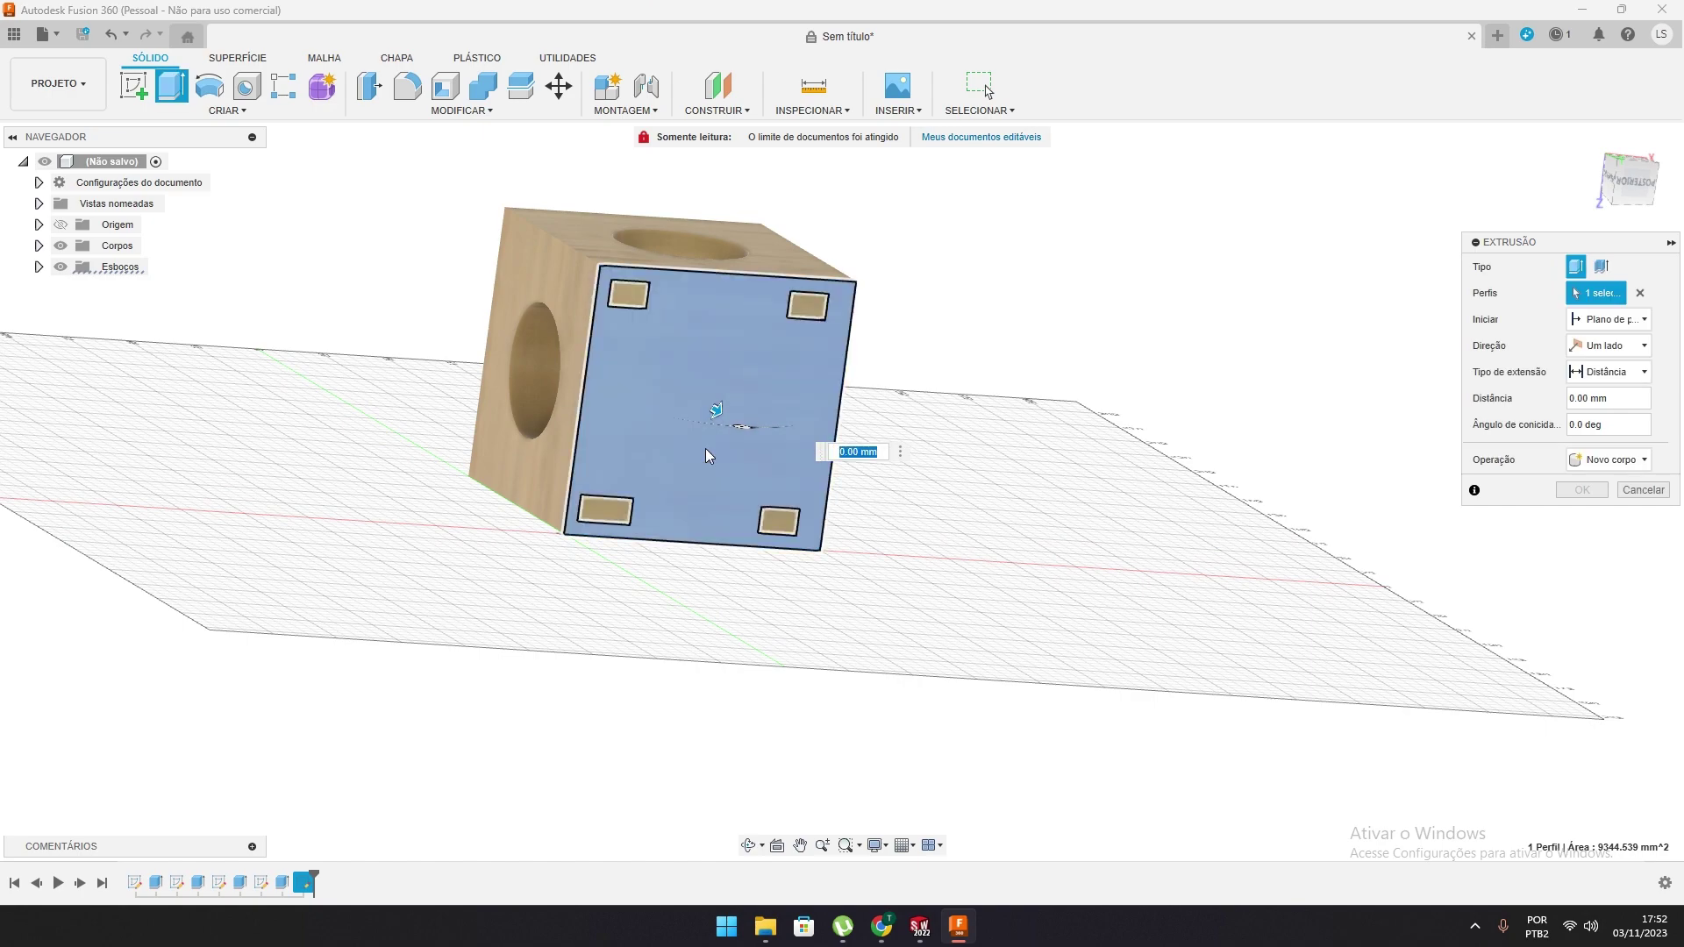
text(-10)
key(Return)
key(Return)
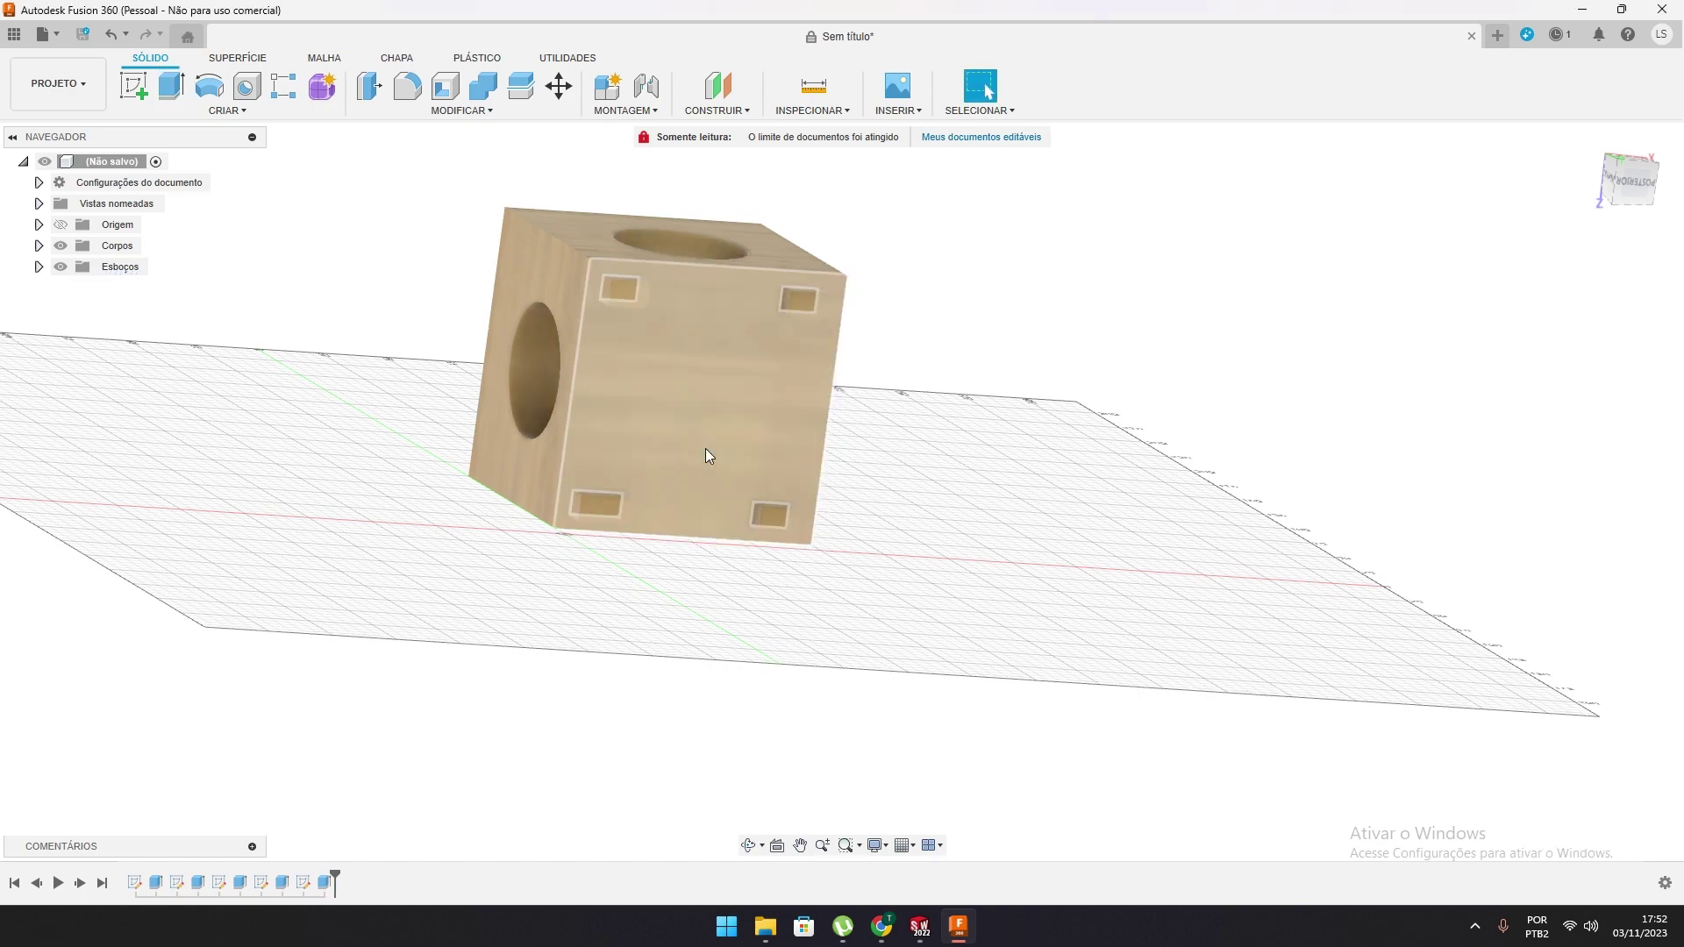
shift+middle_drag(535, 556, 718, 493)
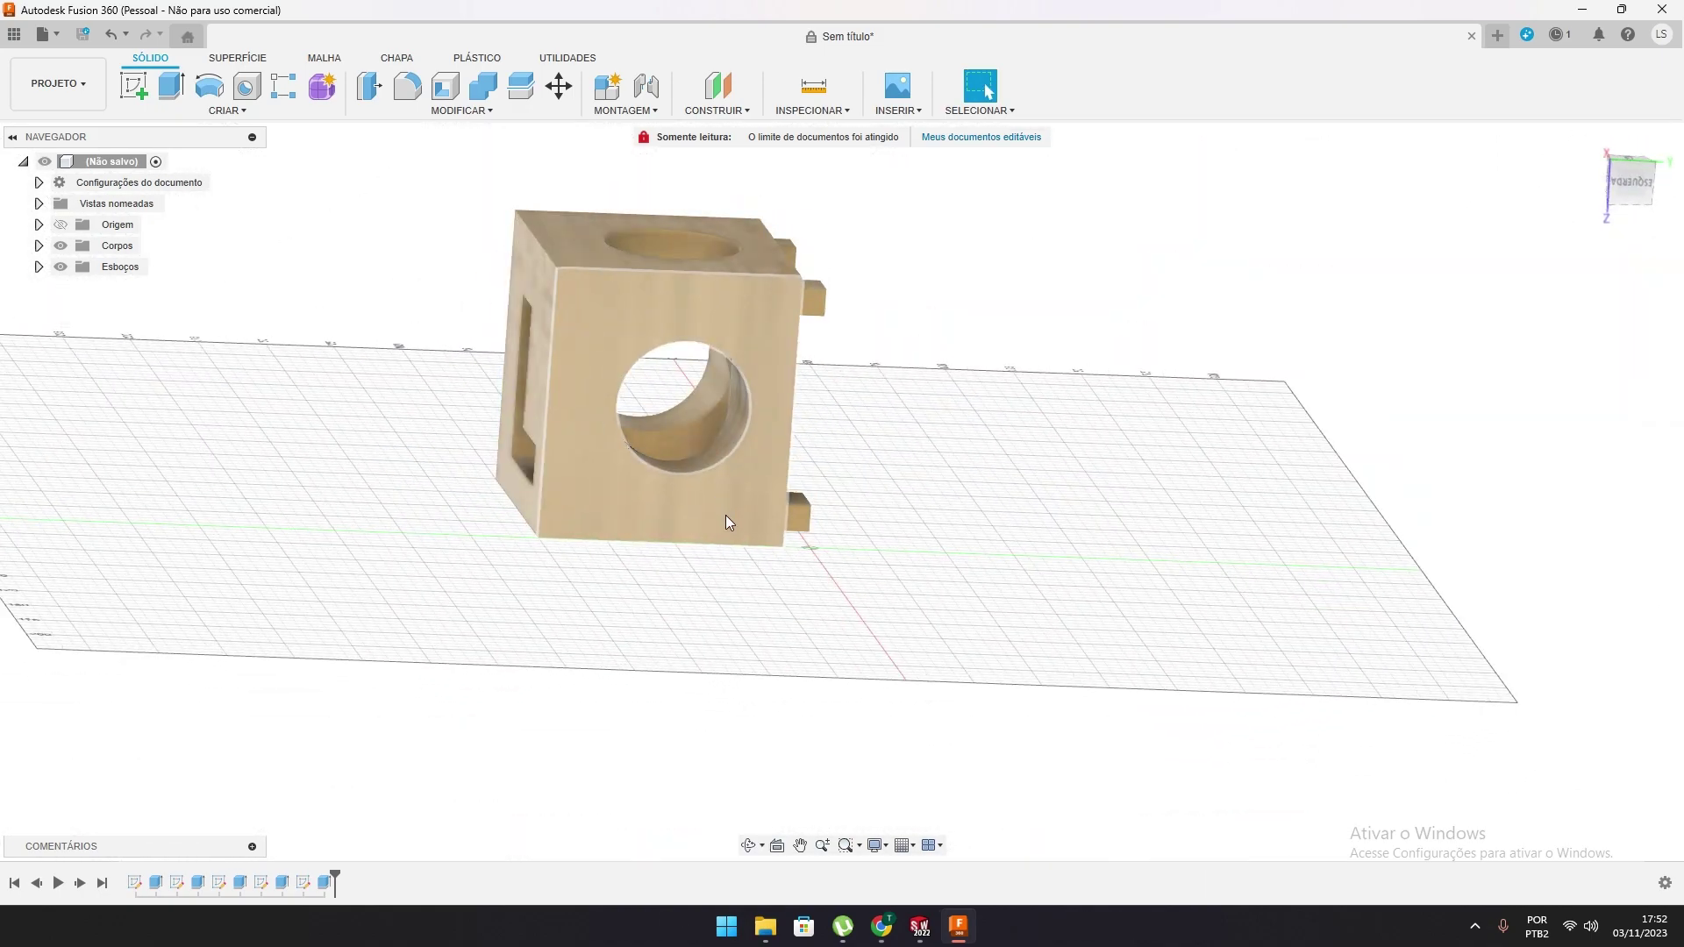
shift+middle_drag(837, 494, 733, 474)
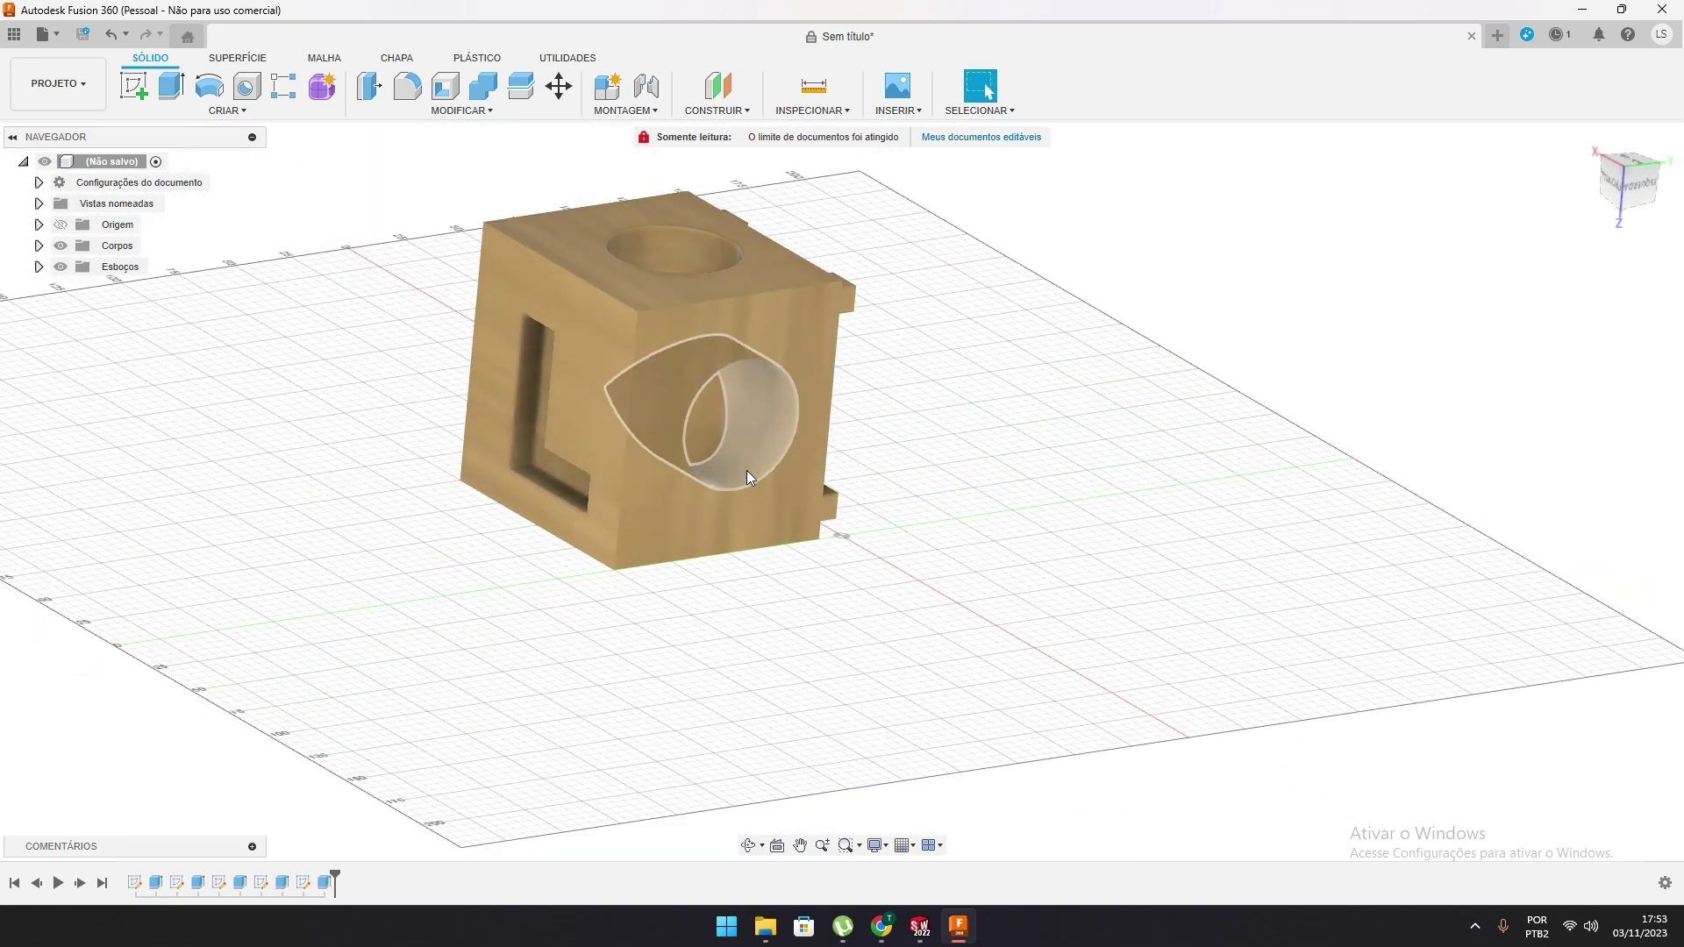